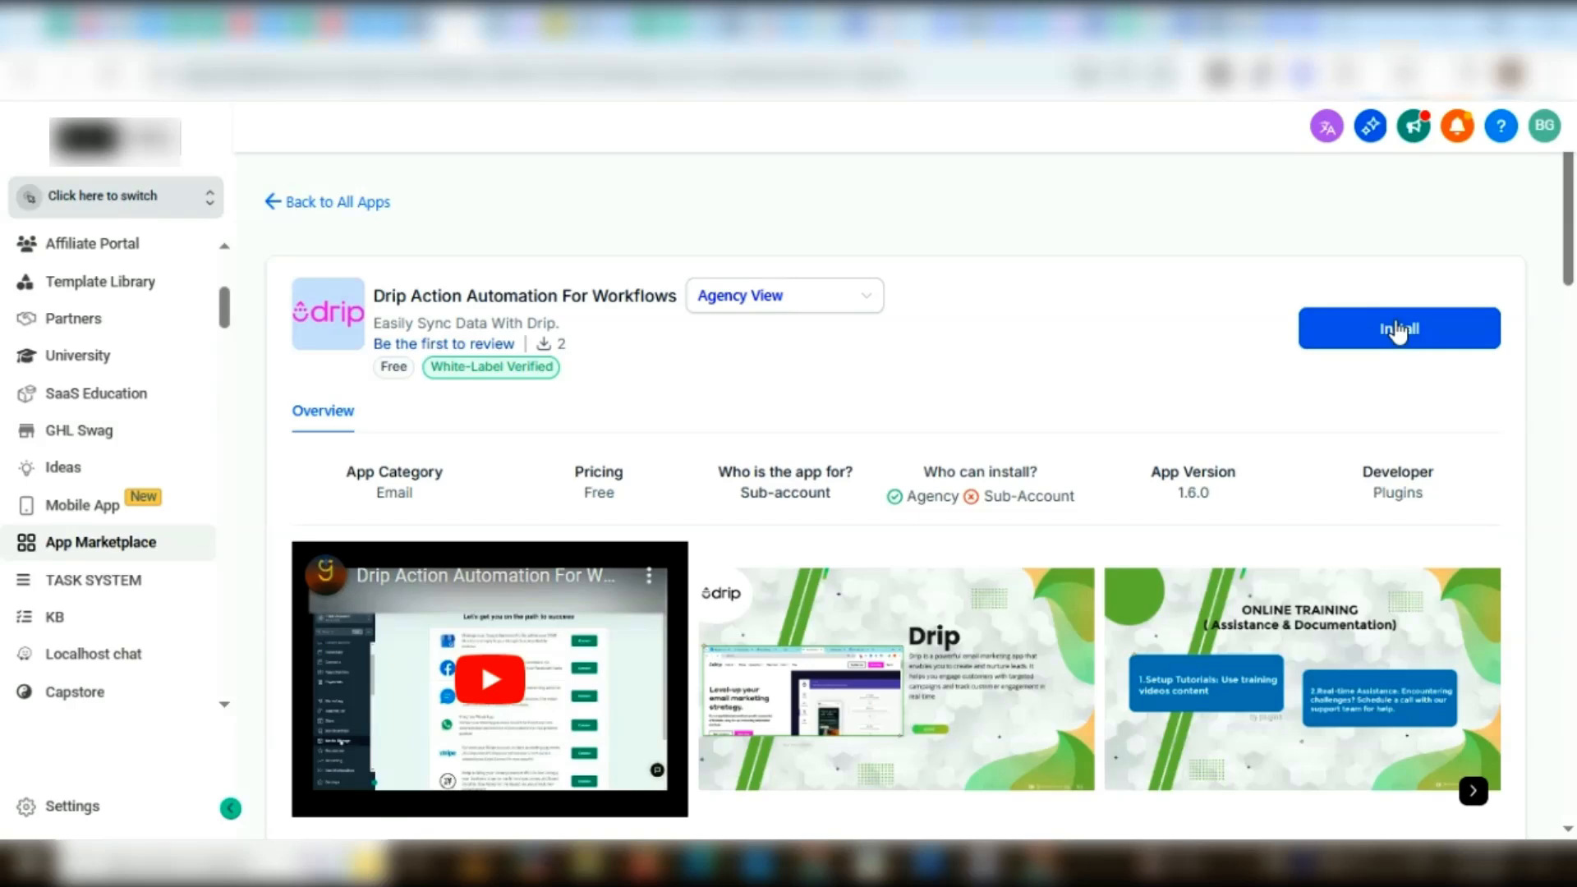
Install Drip Action Automation For Workflows in the Globlux sub-account and allow its requested permissions
click(1399, 330)
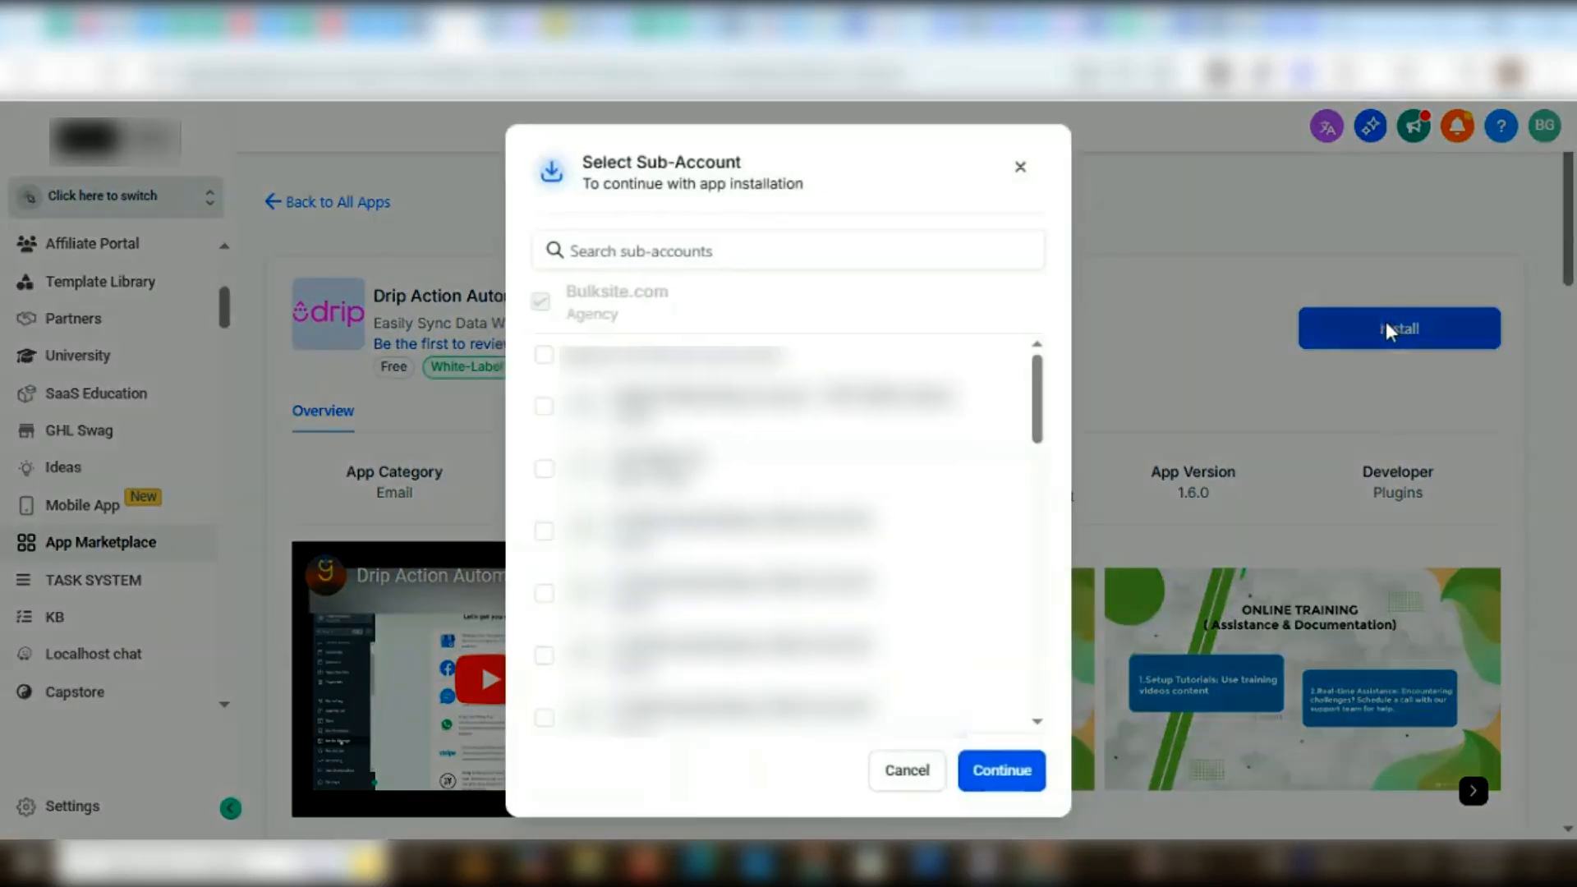
click(633, 257)
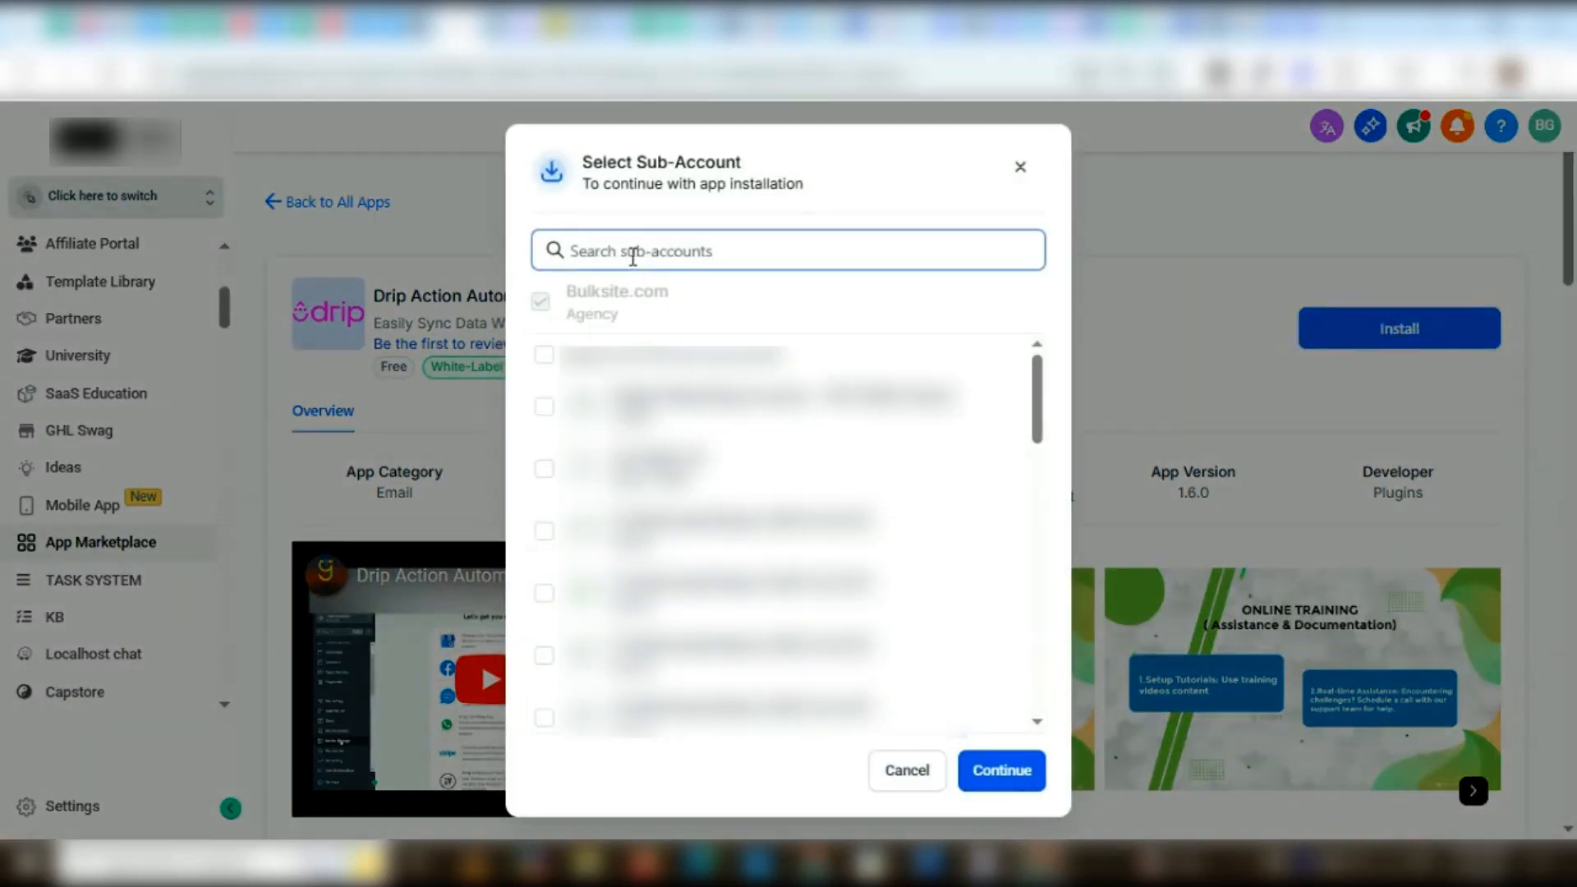
text(Gl)
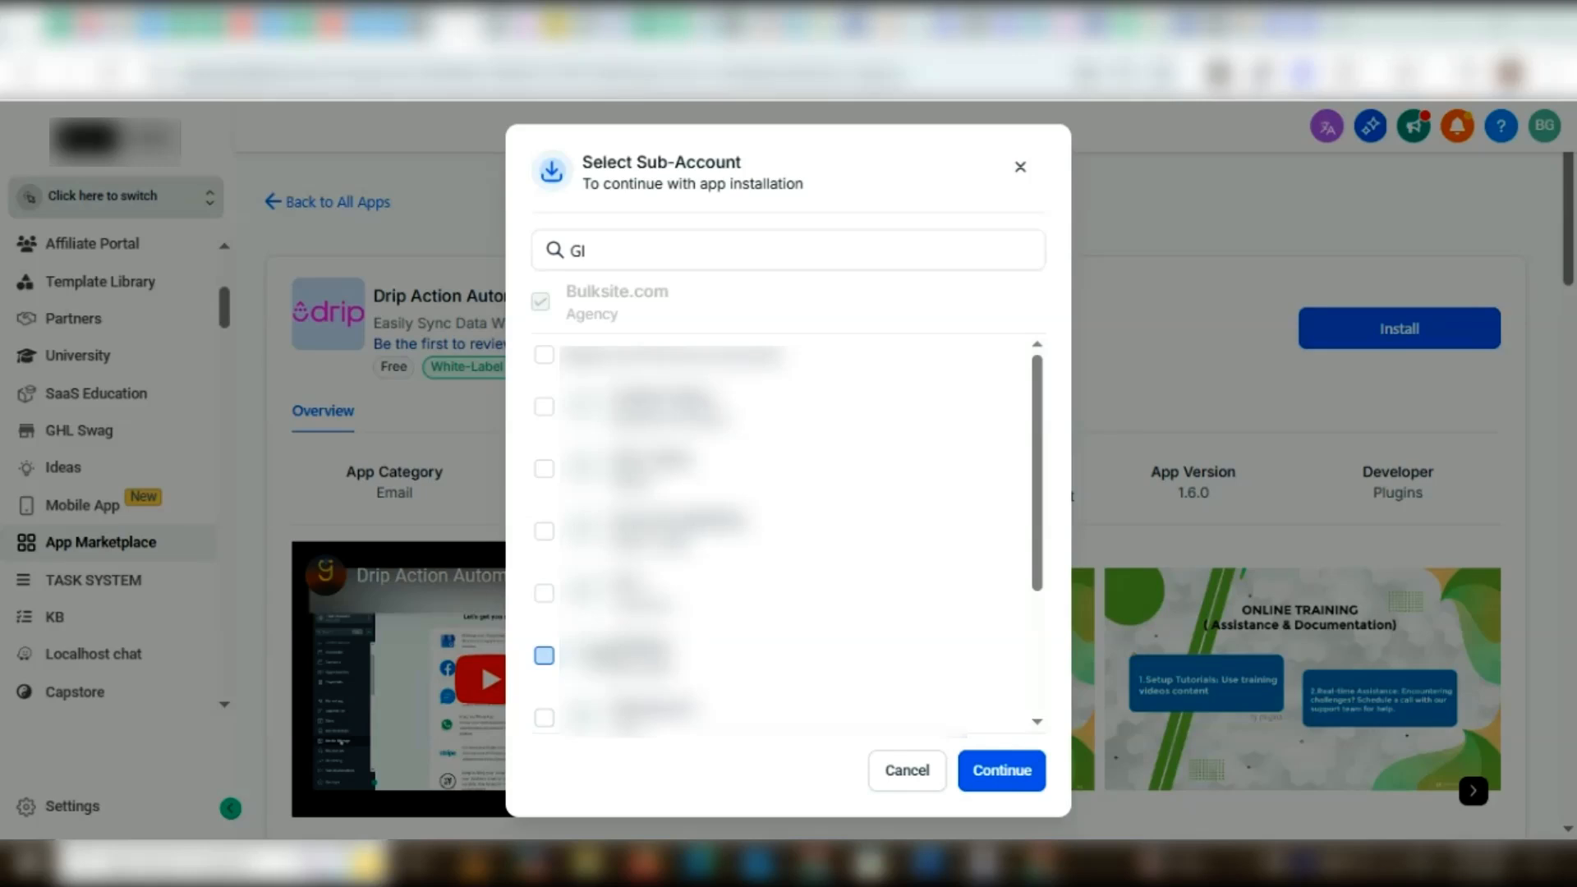
click(544, 655)
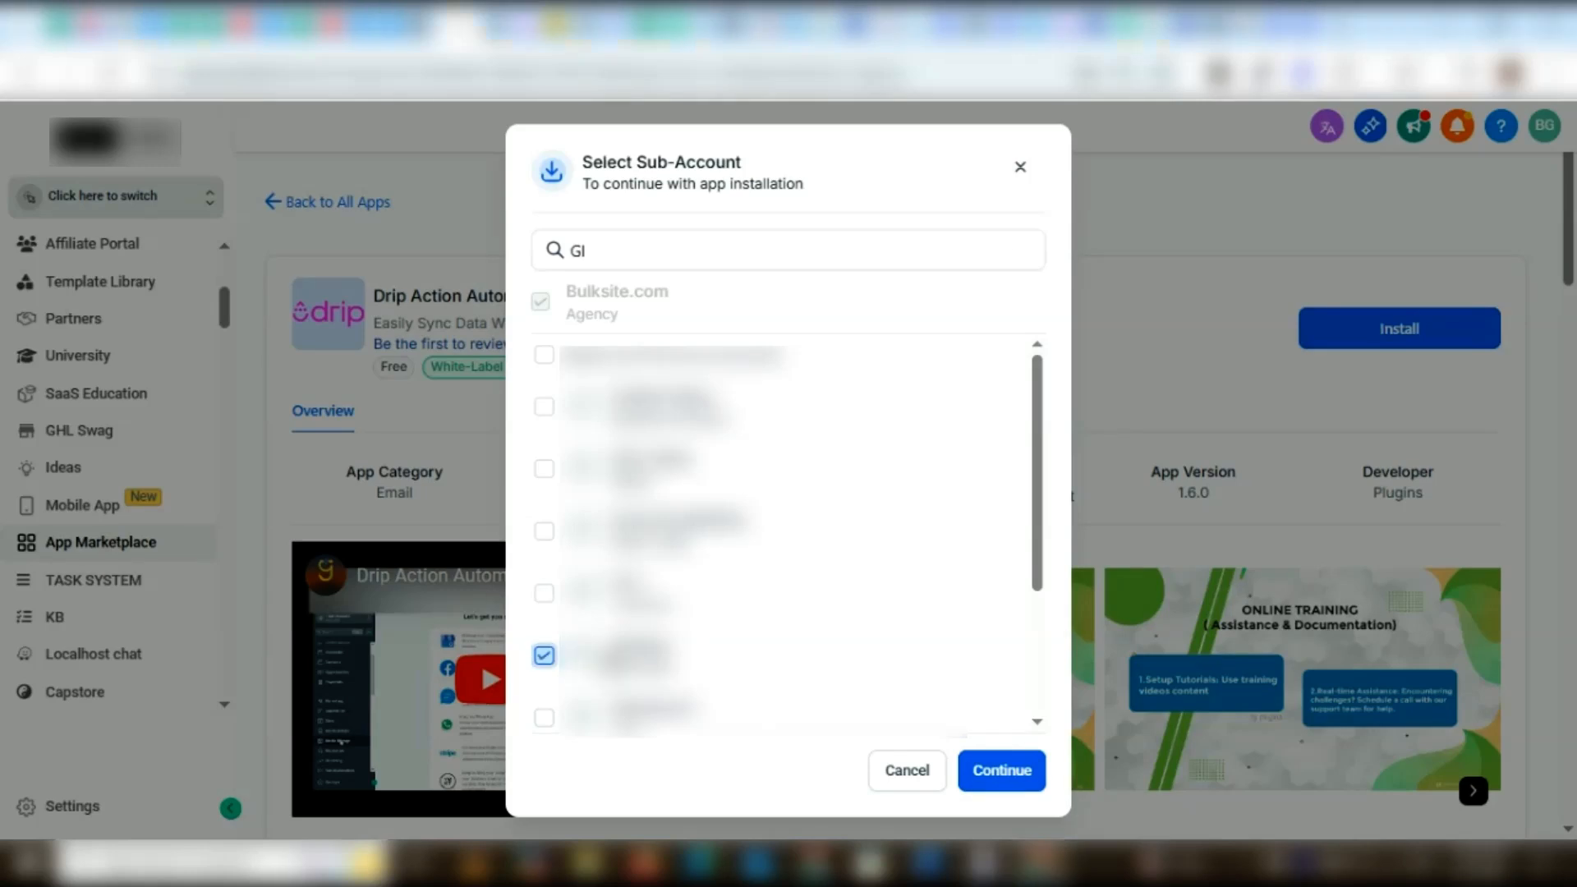
click(988, 776)
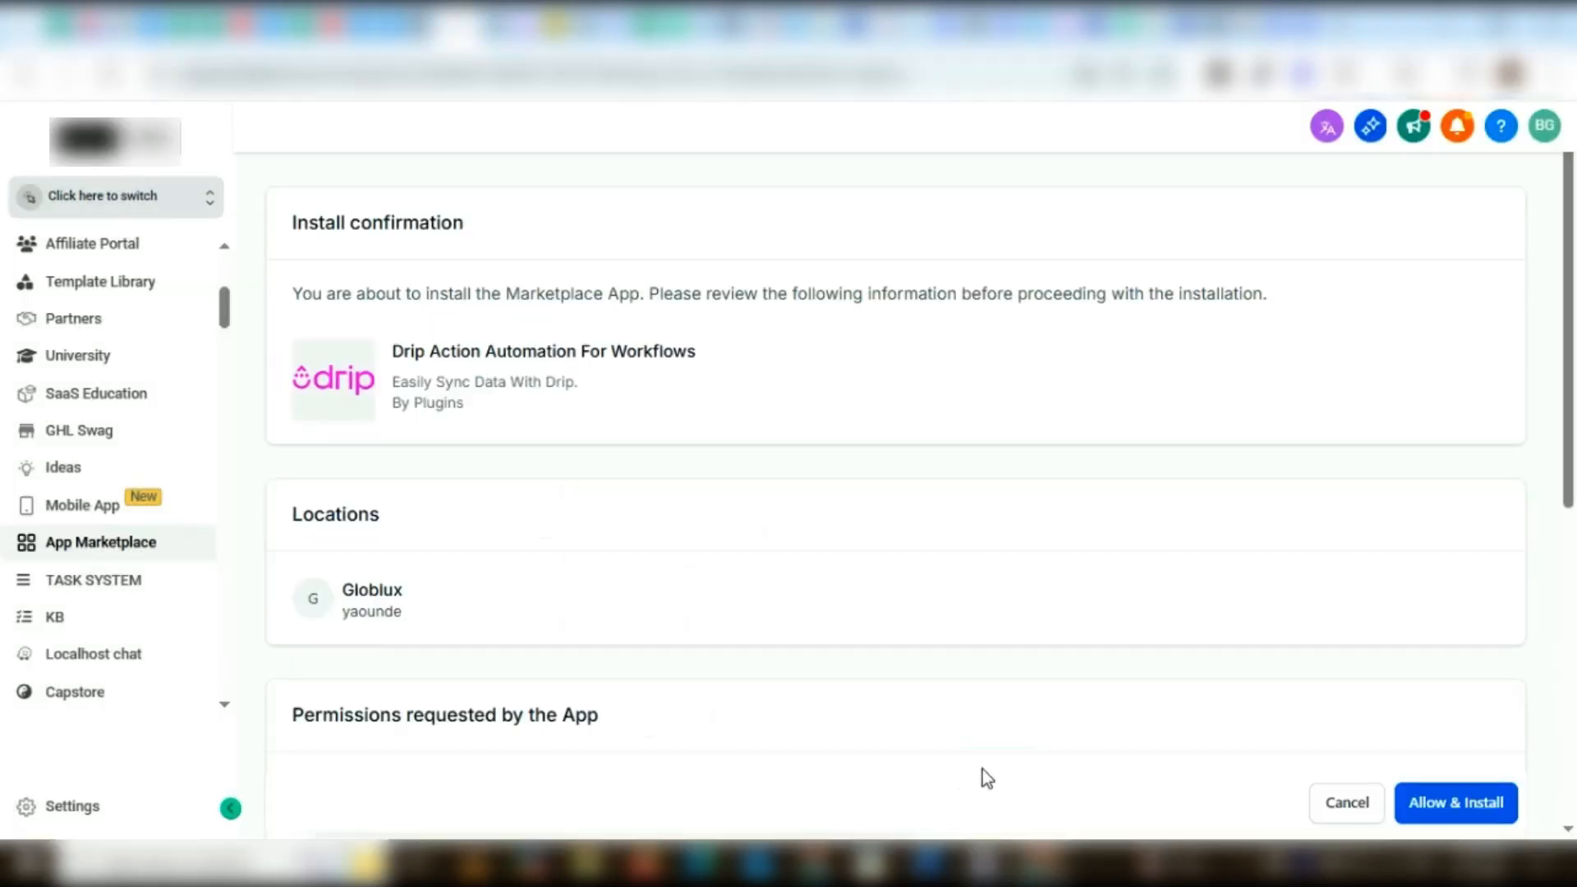
click(1465, 814)
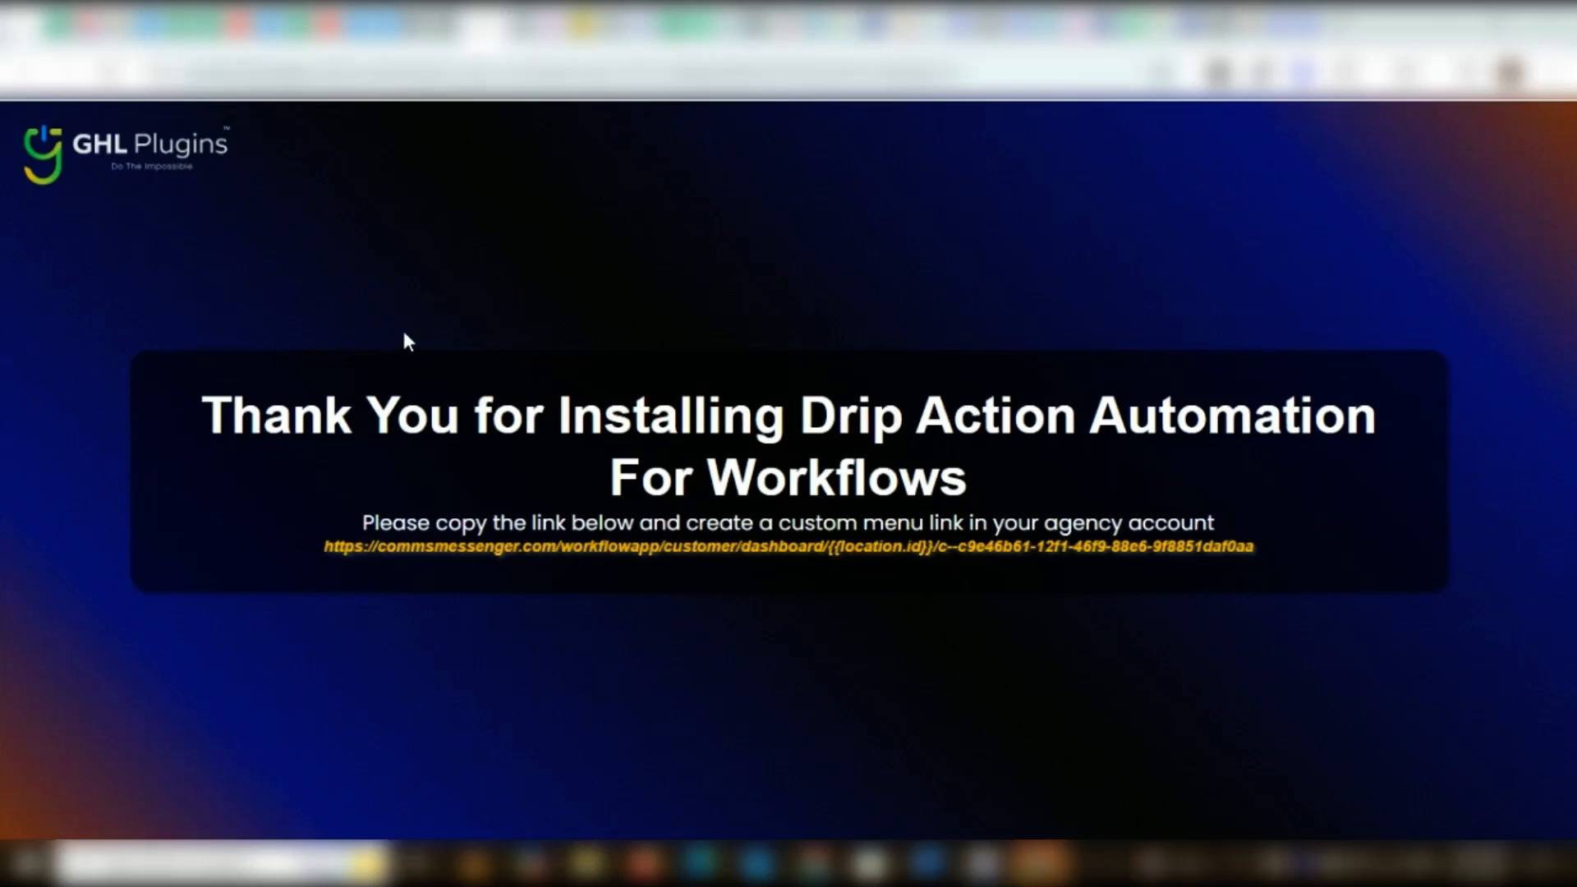
Copy the app's dashboard link from the installation thank-you page and open the agency's Custom Menu Links settings
click(548, 545)
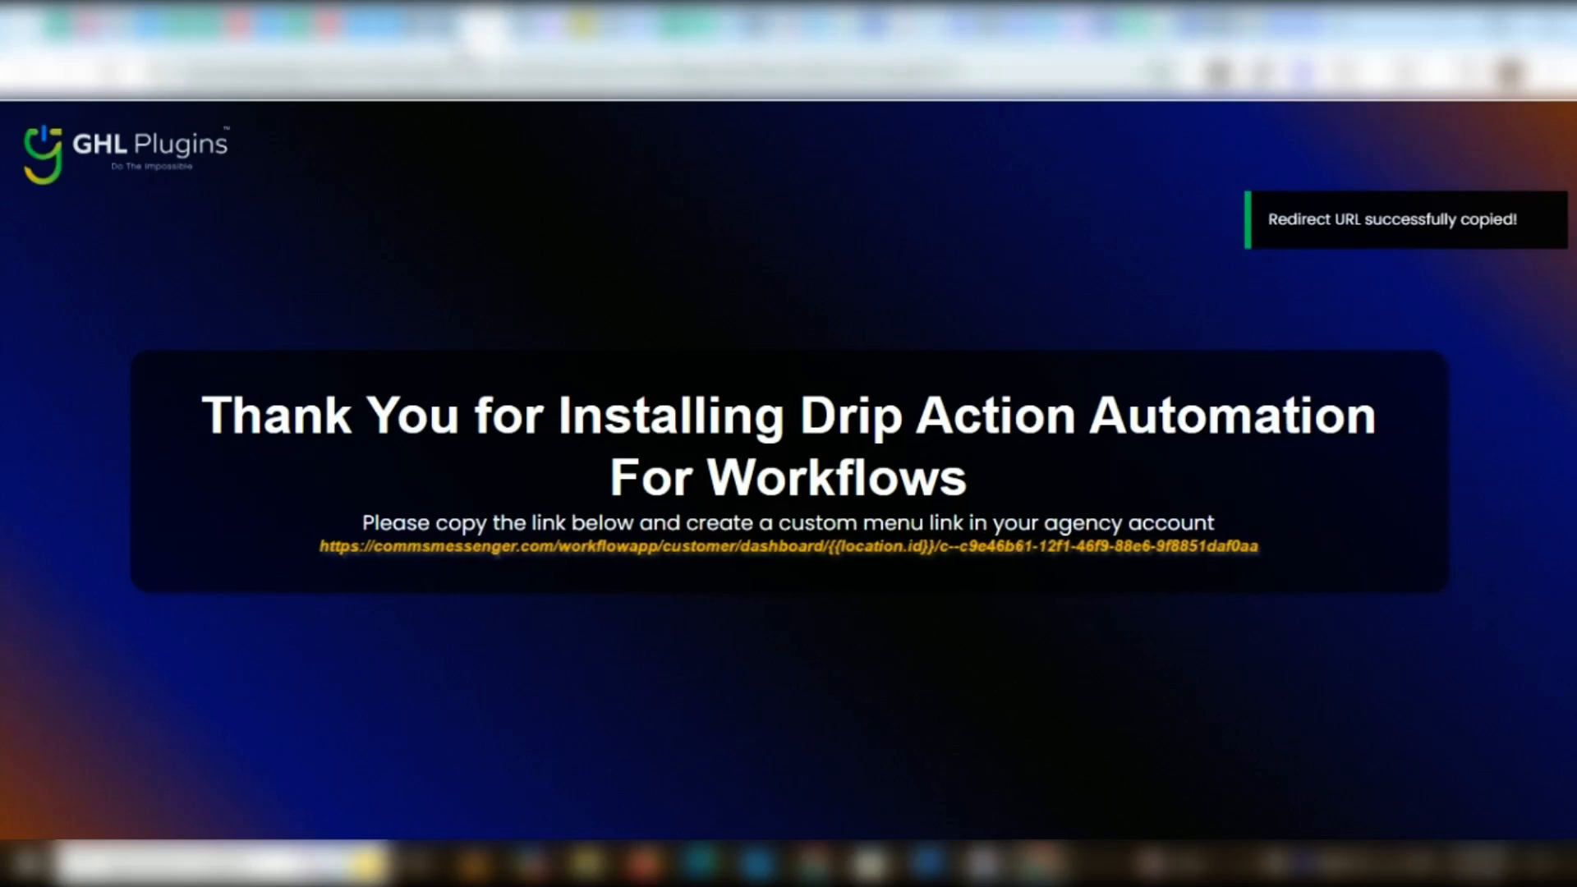
click(453, 25)
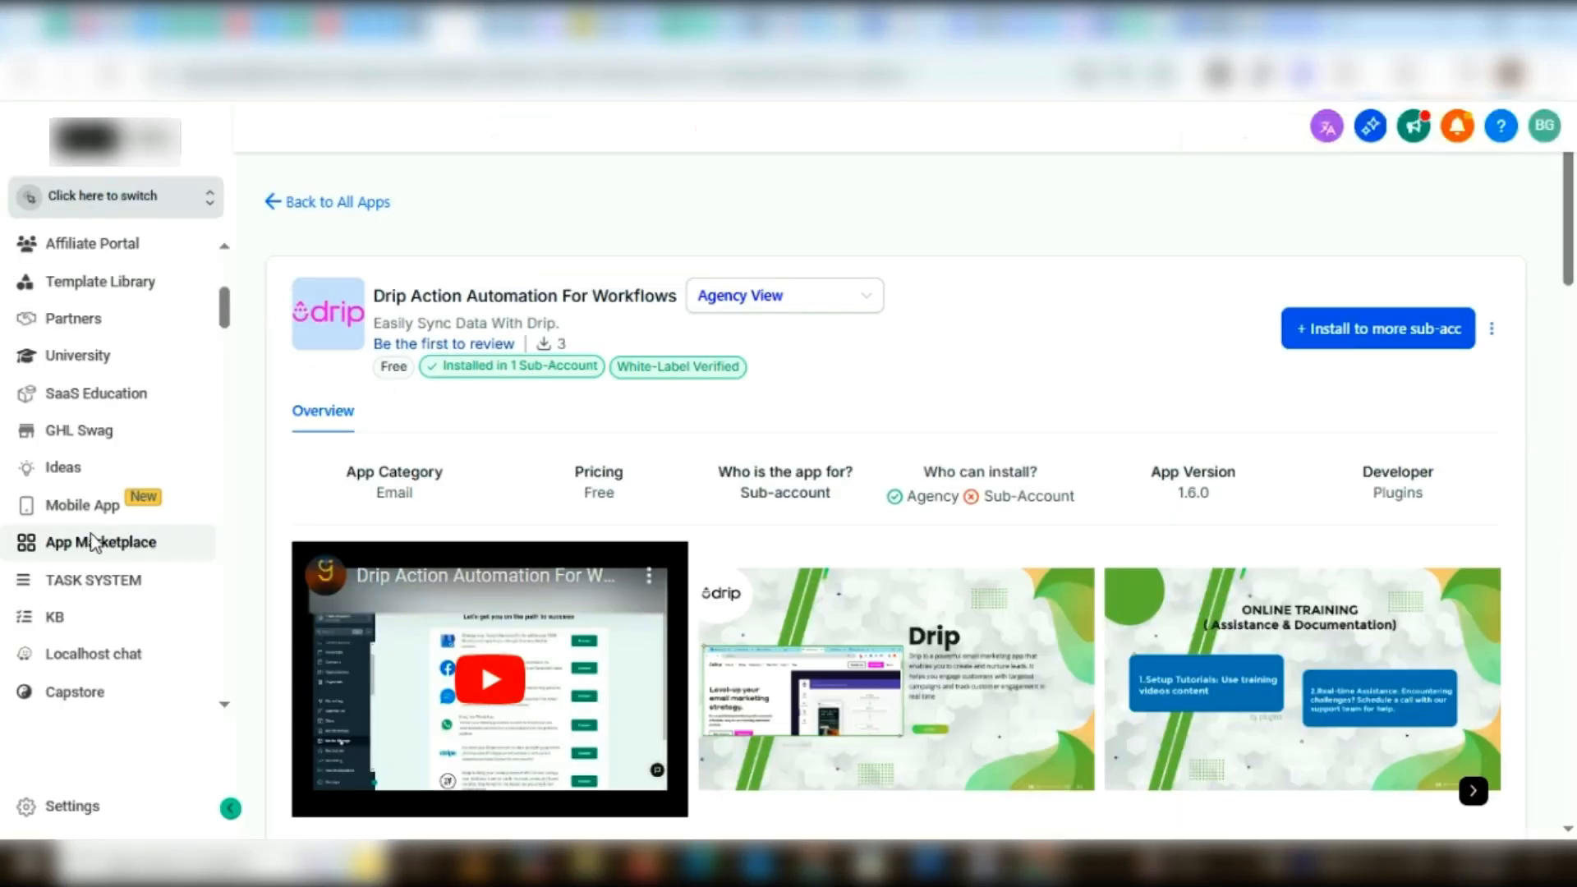
click(37, 807)
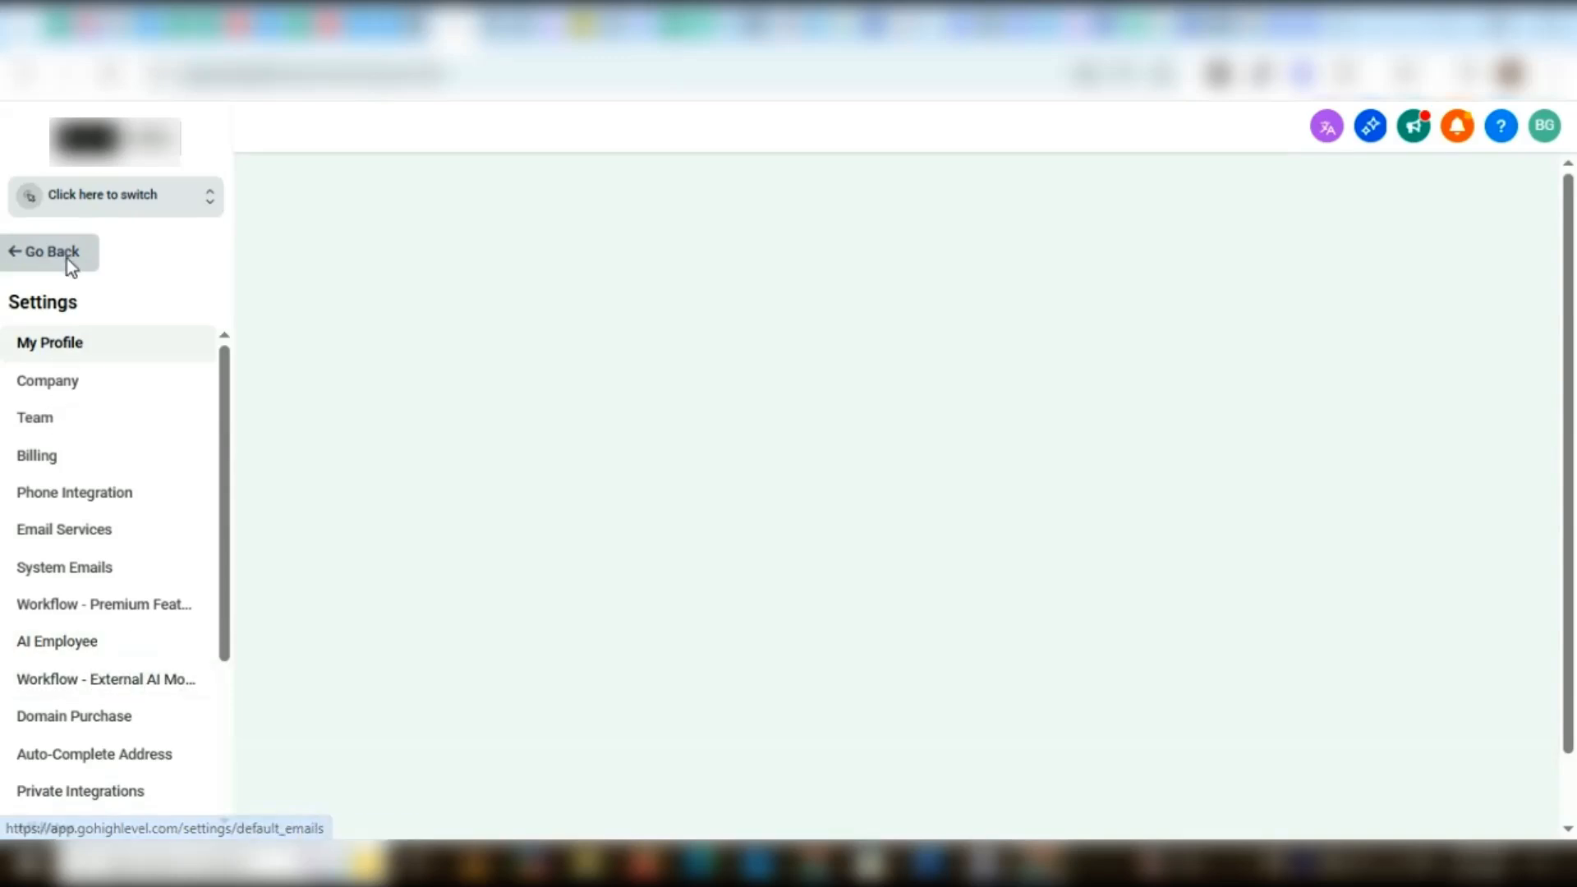
scroll(93, 554, down, 2)
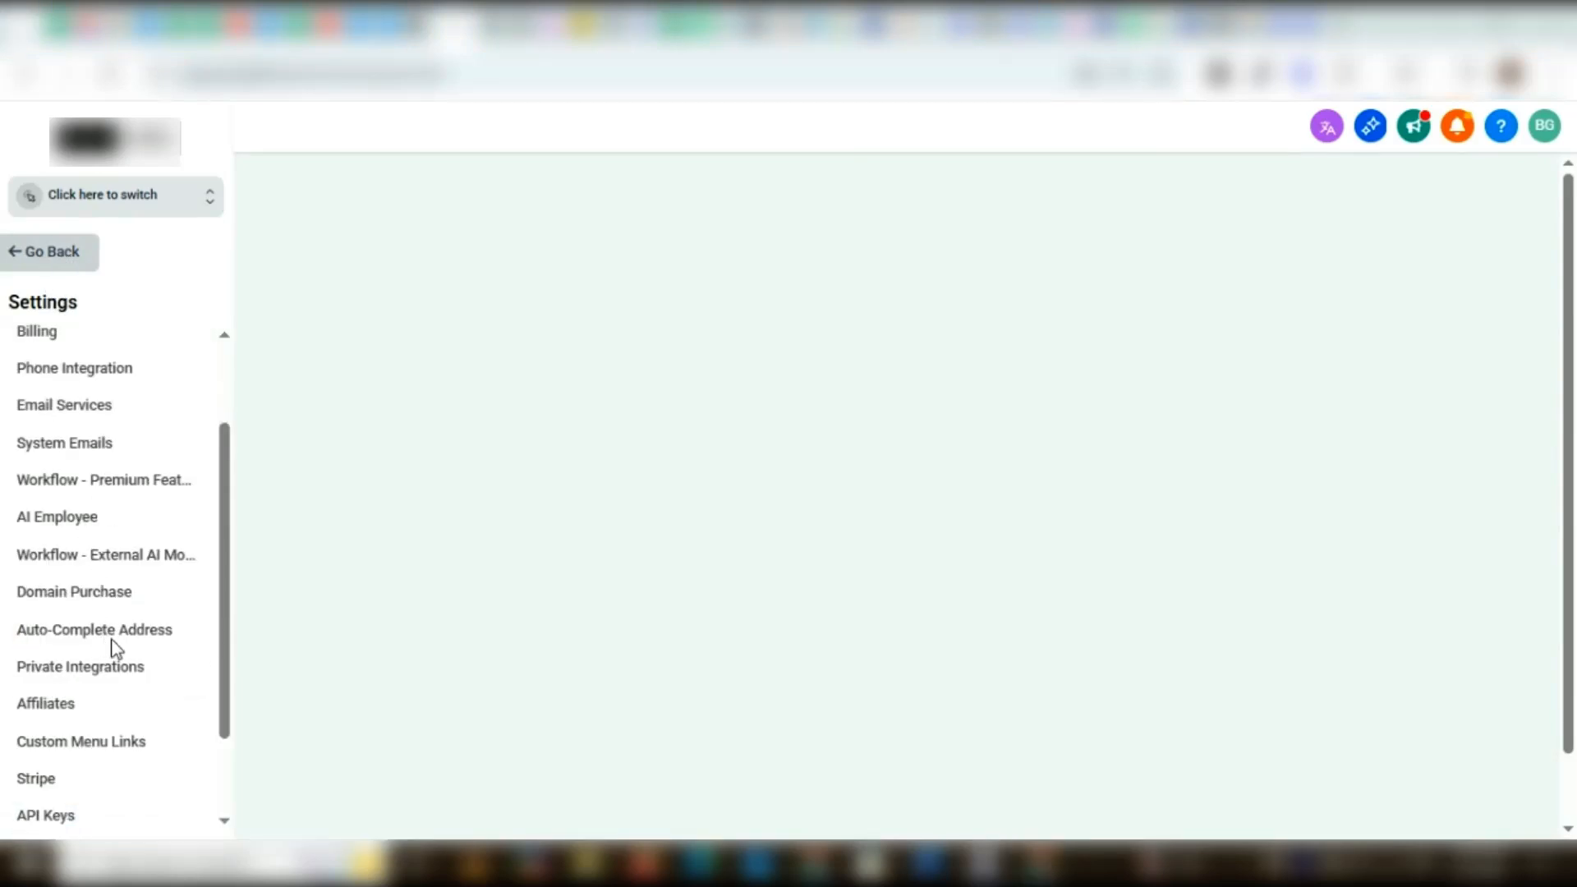
scroll(144, 662, down, 2)
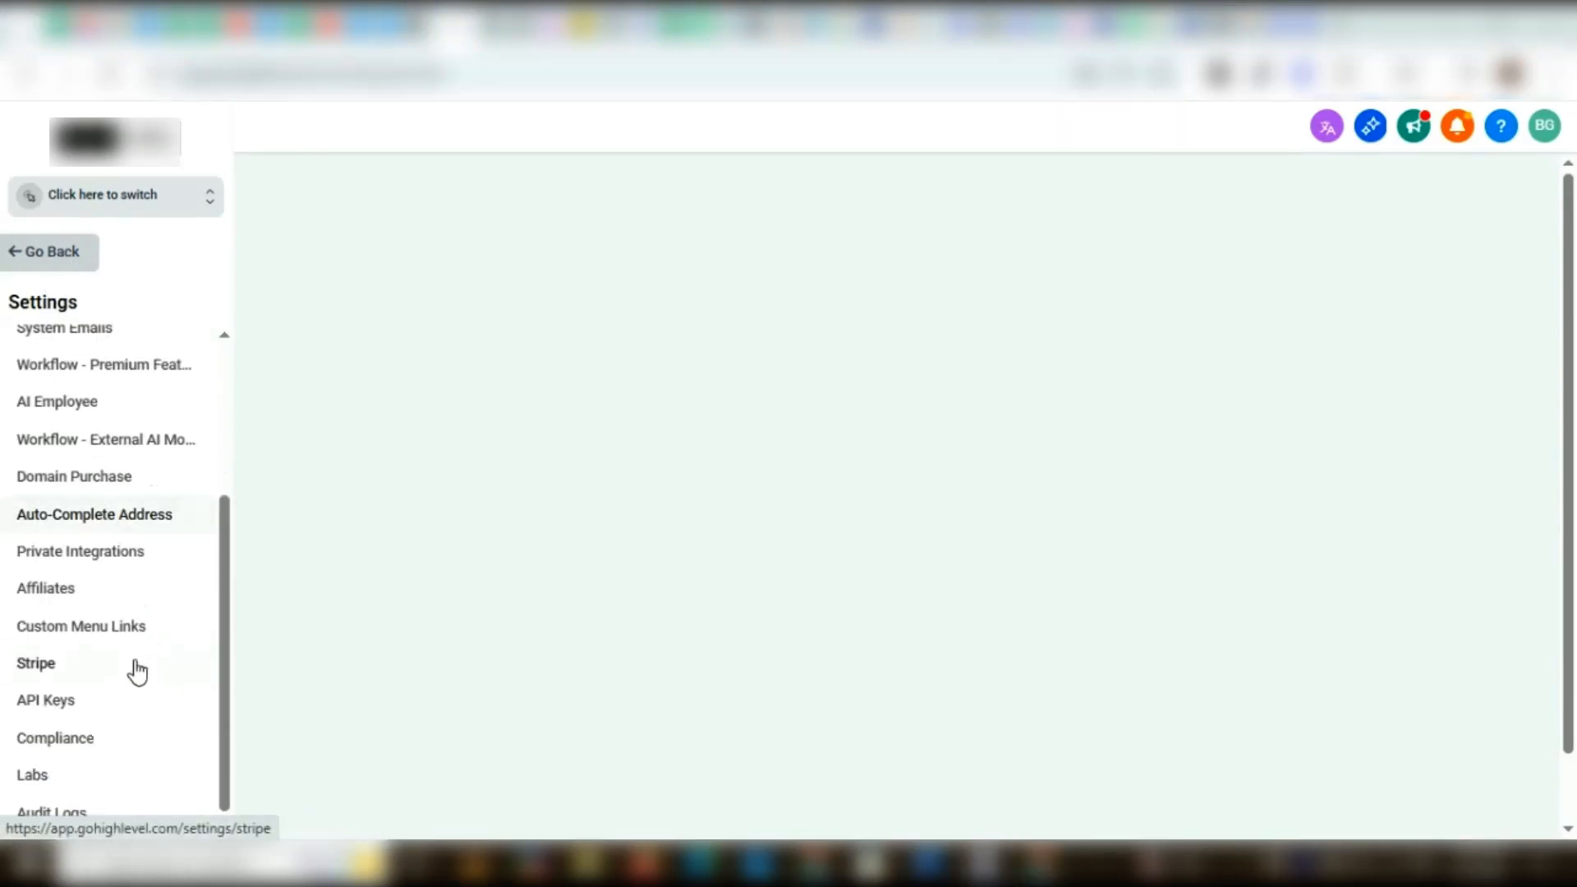
click(115, 629)
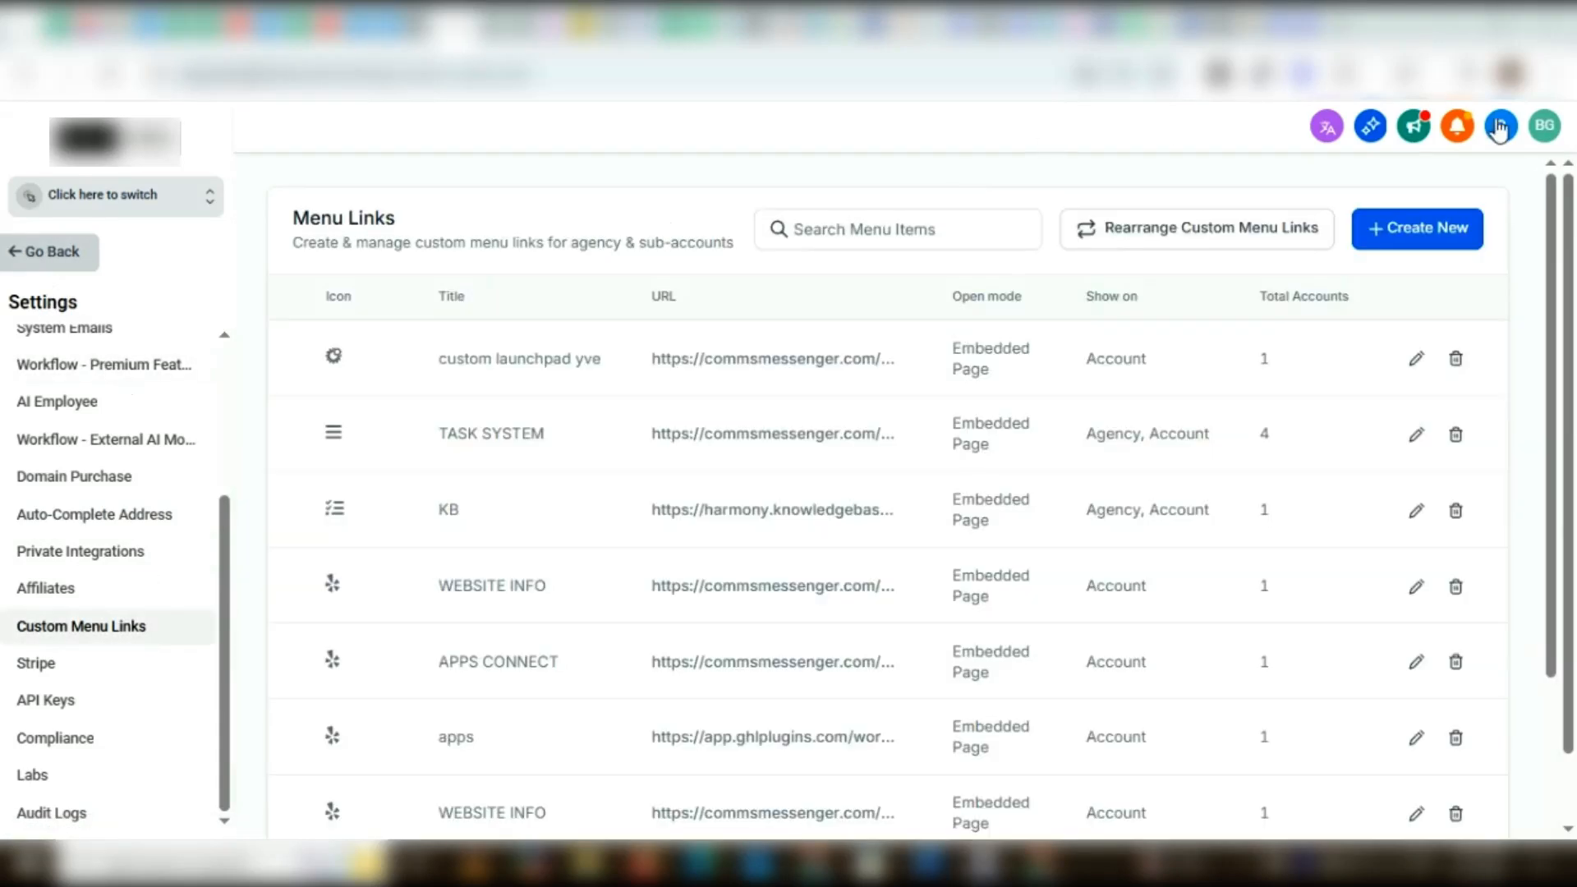
Start a new custom menu link with the wpressr icon and the title "drip aa"
click(1413, 230)
click(645, 489)
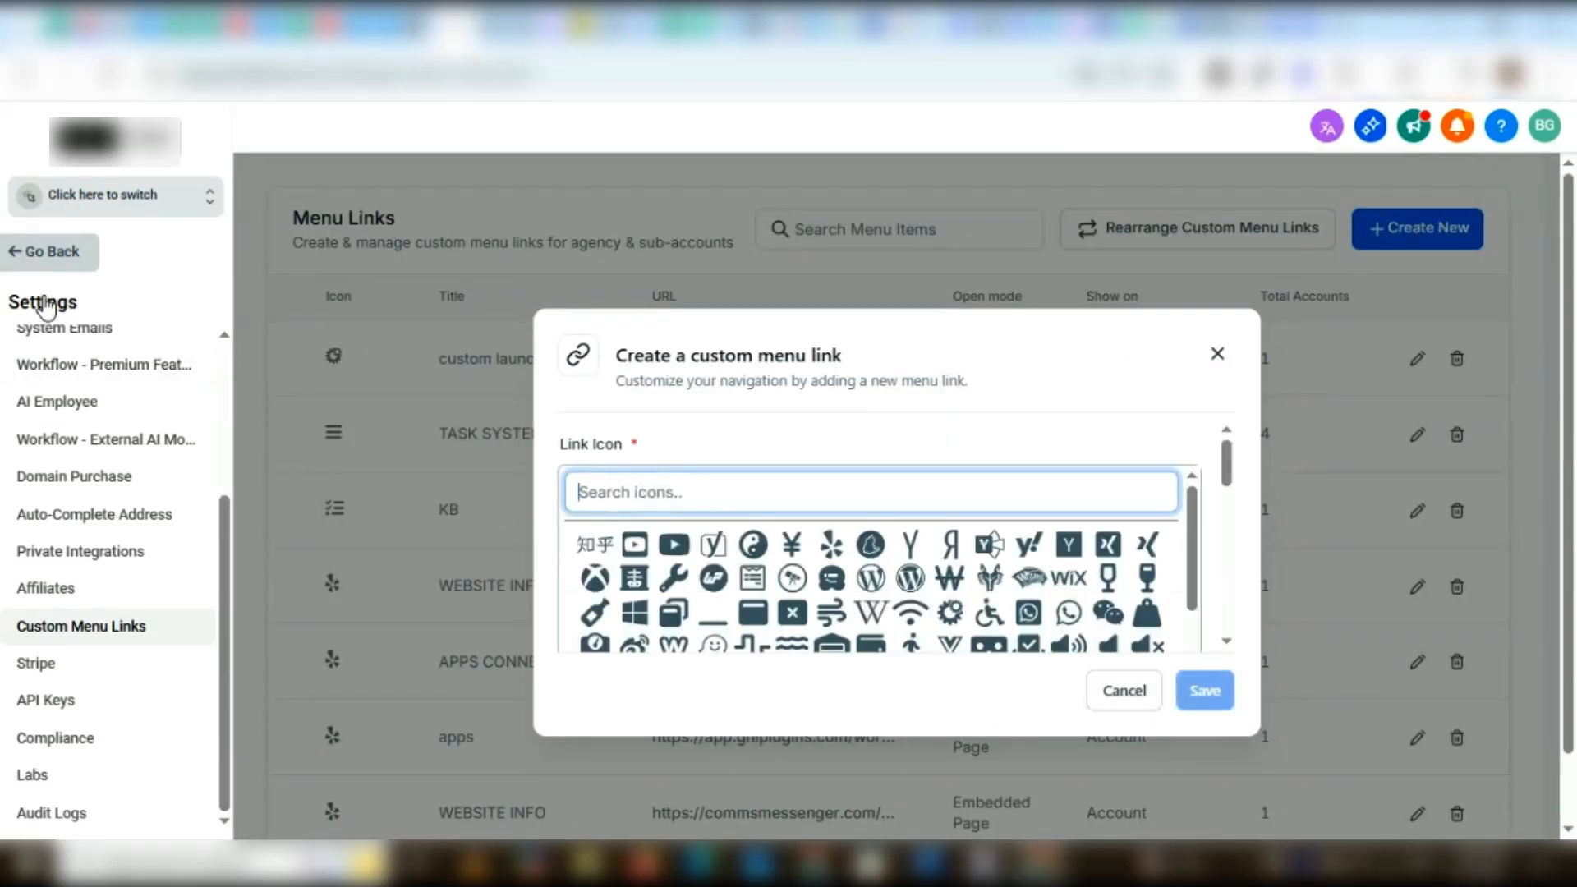
click(622, 589)
click(639, 581)
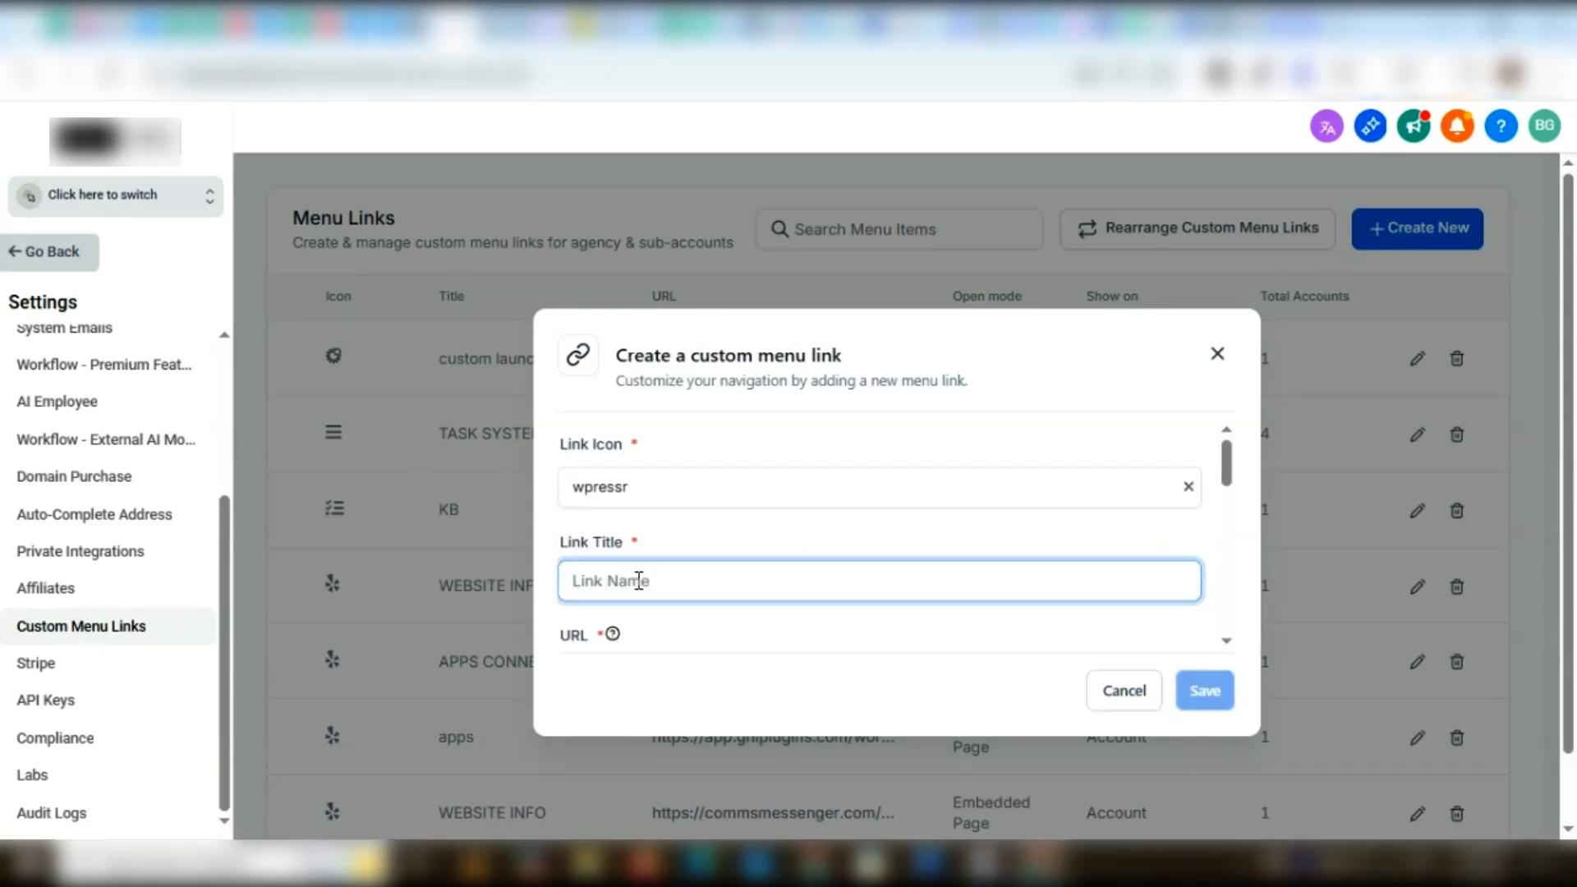
text(drip aa)
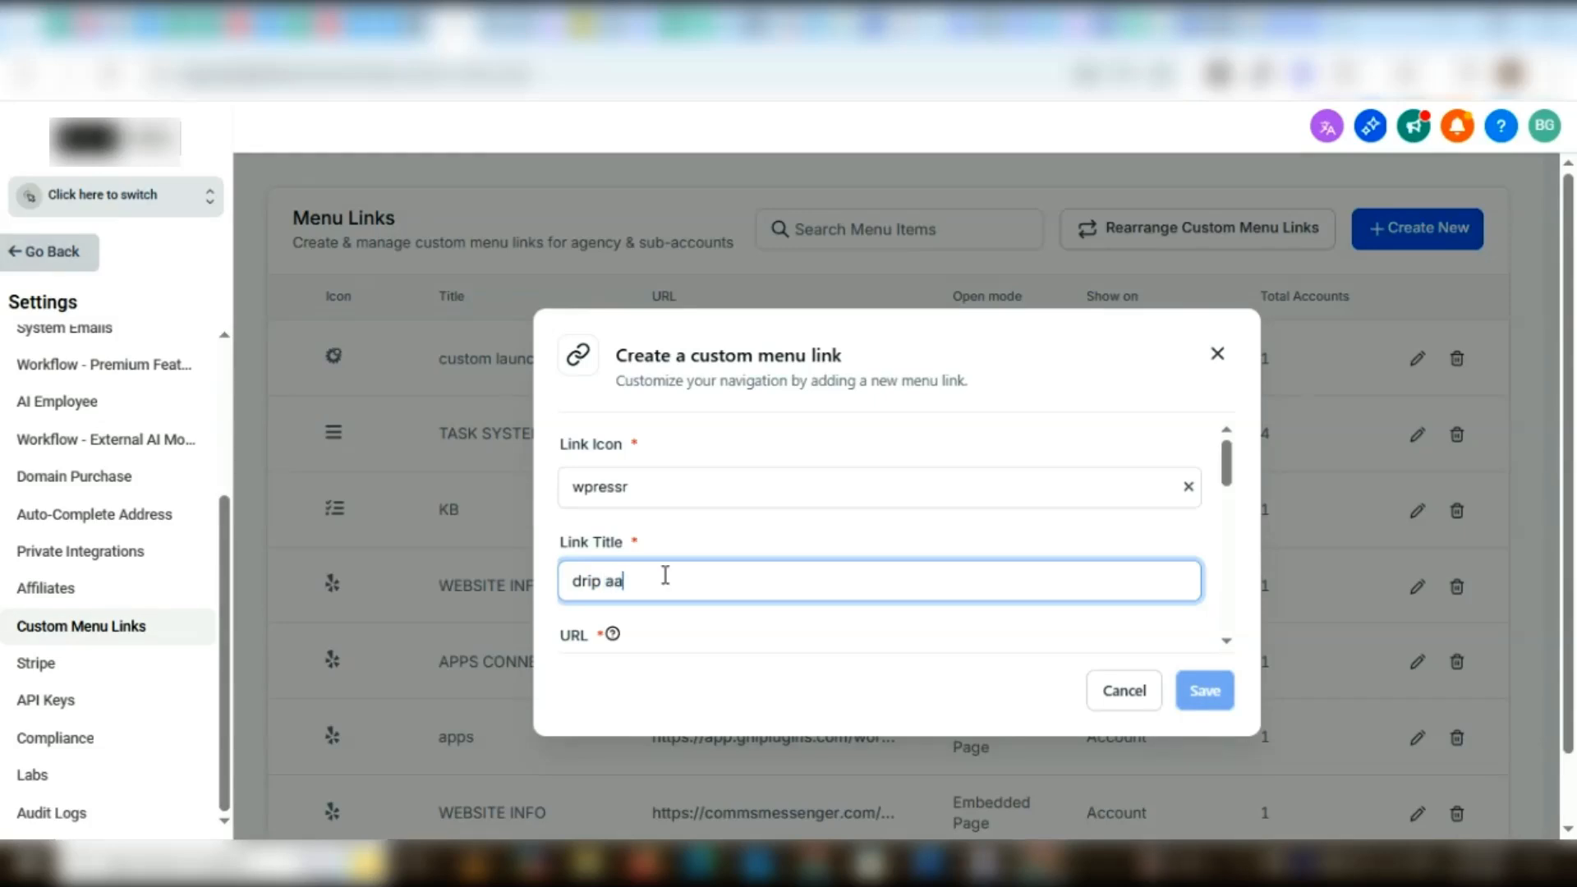
Paste the copied app dashboard link as the menu link's URL
scroll(694, 477, down, 3)
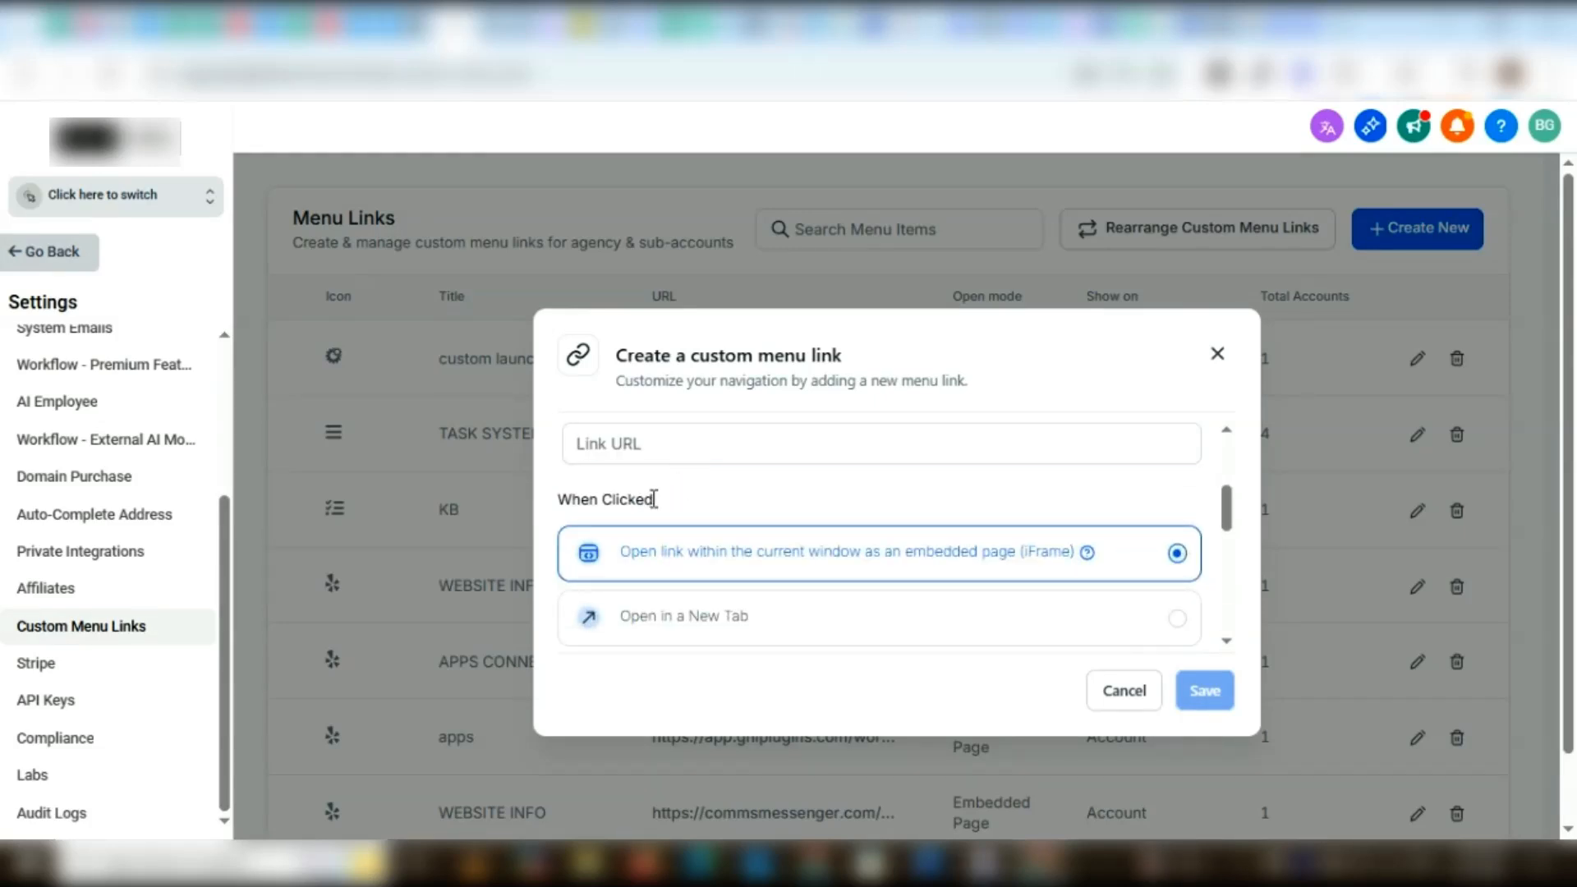
scroll(654, 499, up, 2)
click(629, 561)
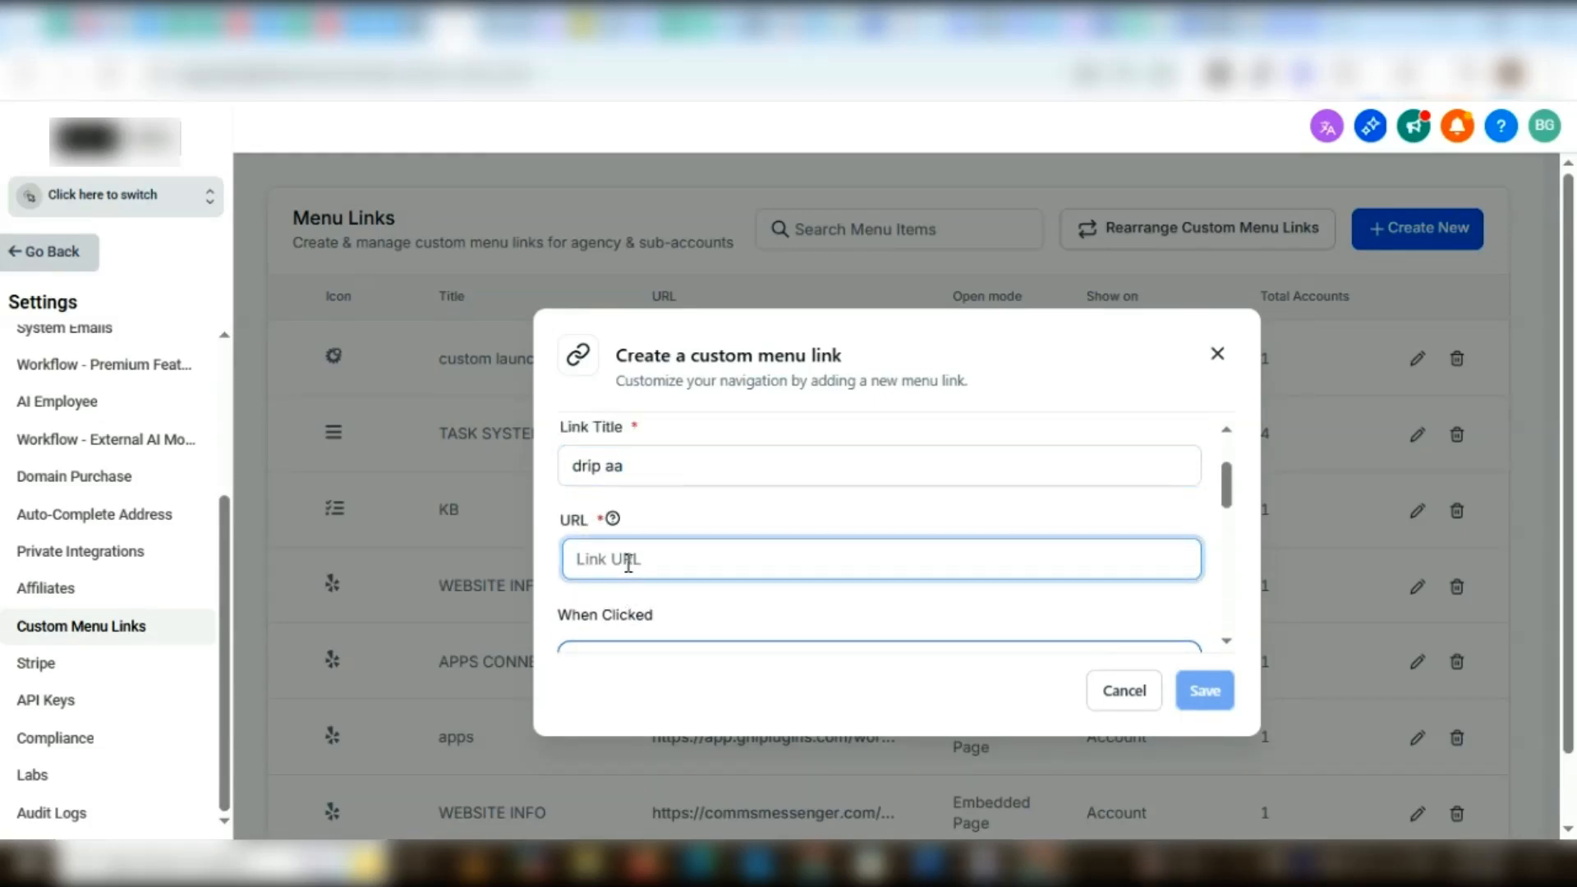
key(ctrl+v)
Assign the custom menu link to the Globlux sub-account
scroll(652, 577, down, 3)
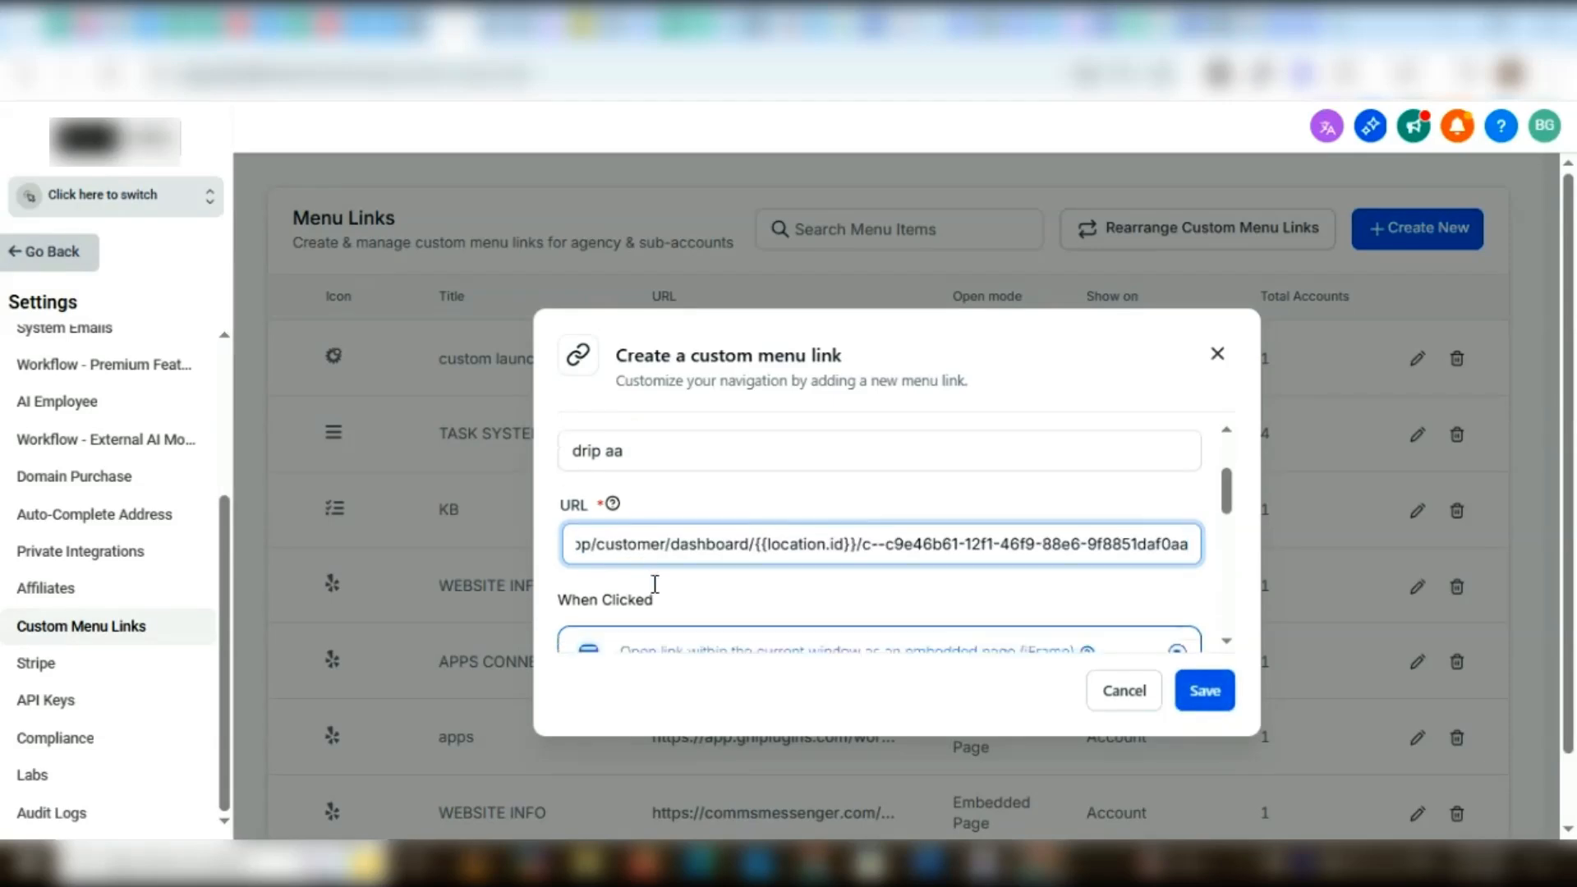
scroll(664, 585, down, 4)
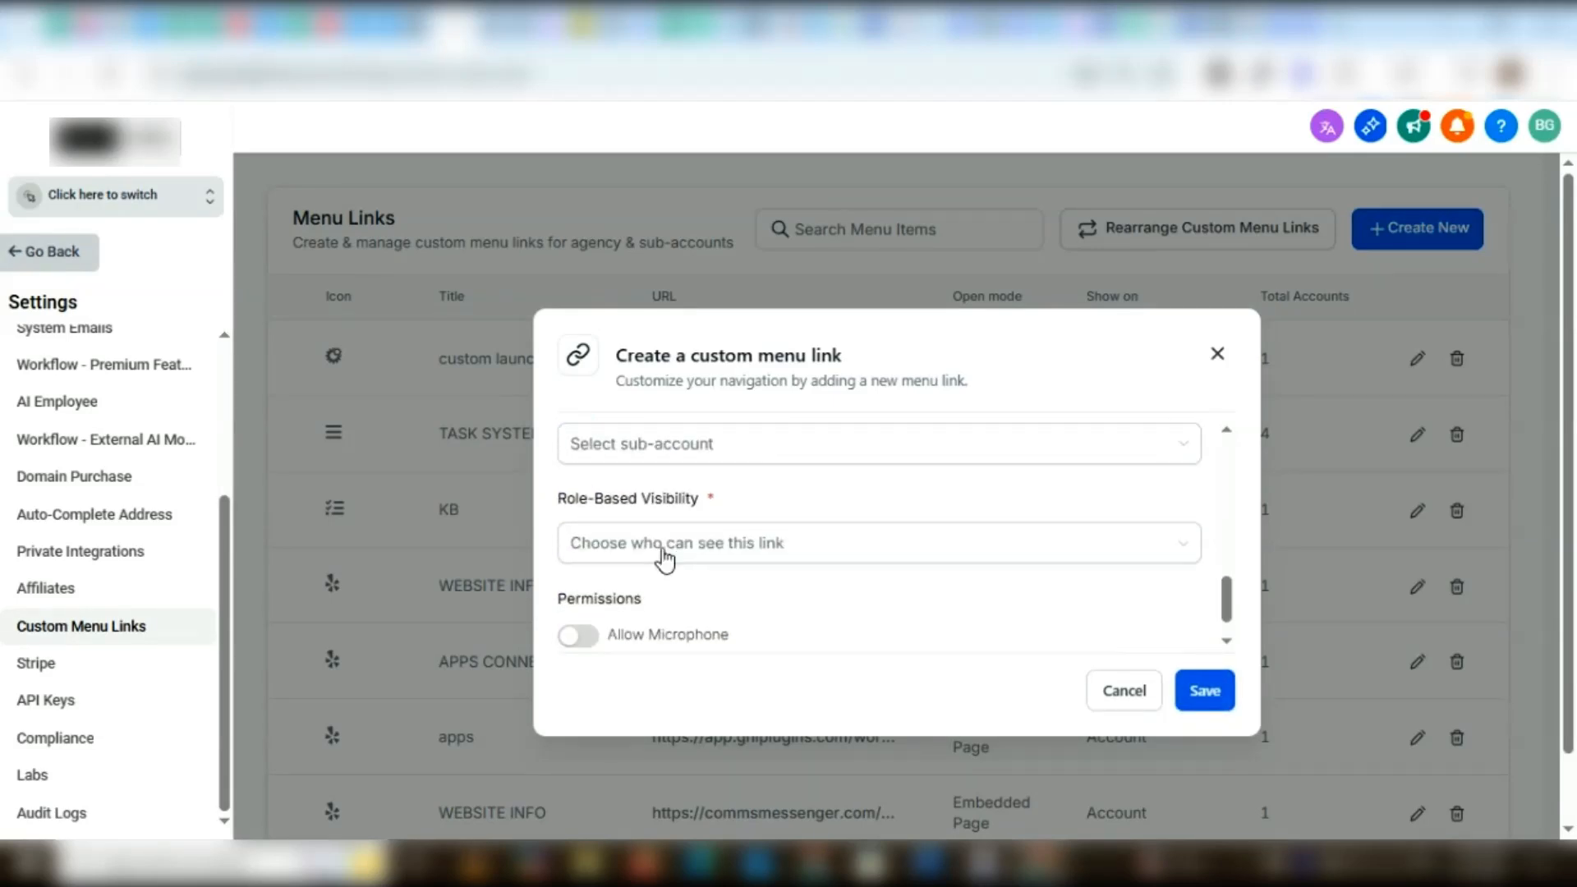
scroll(662, 553, up, 1)
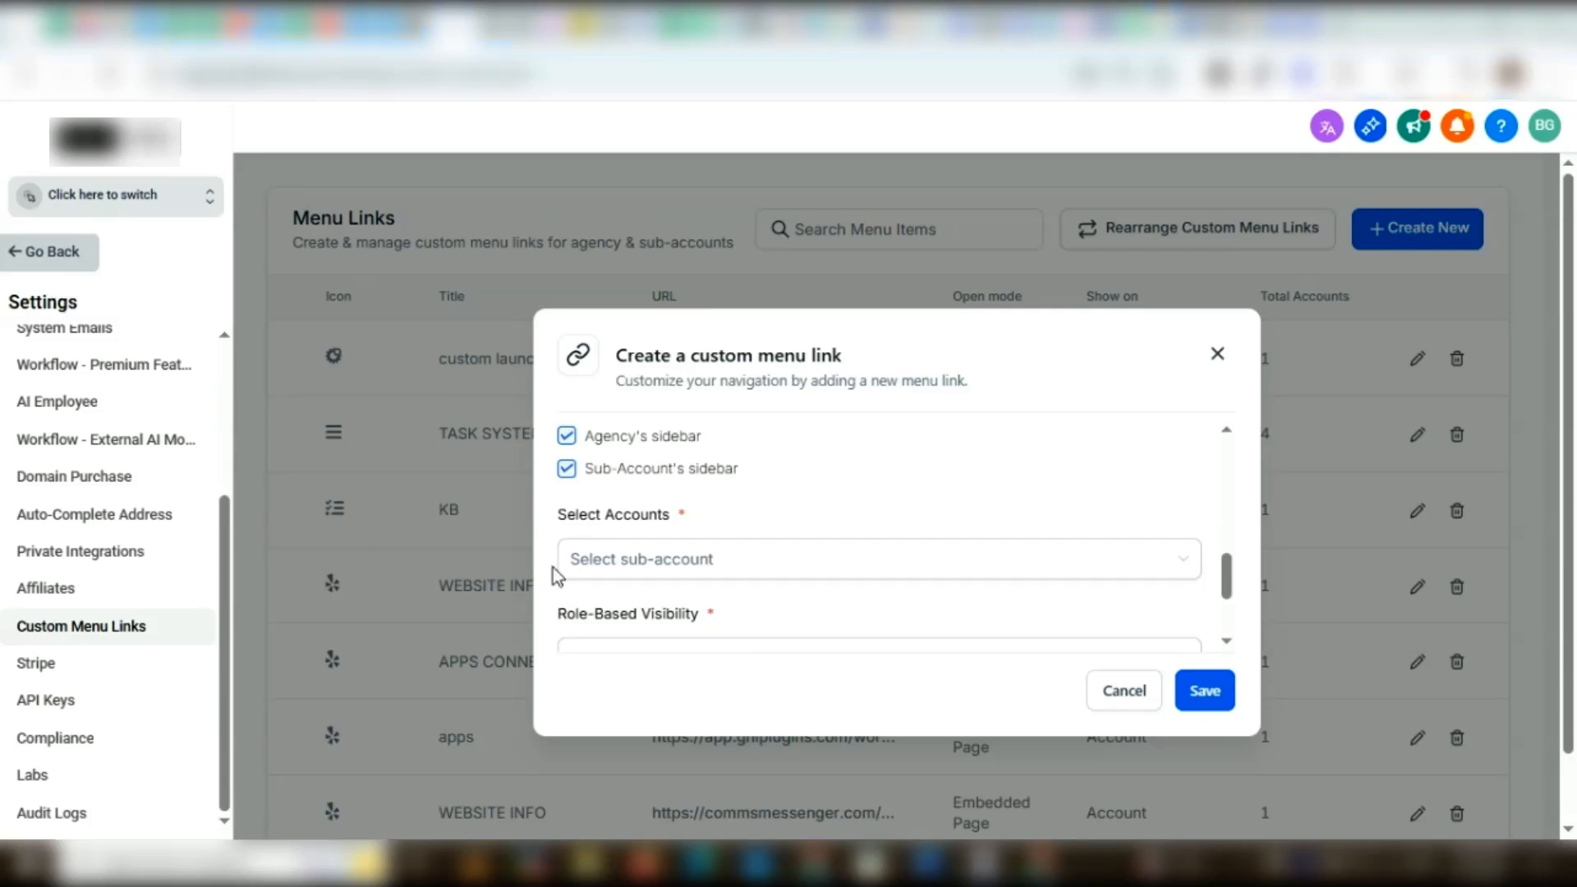
click(618, 569)
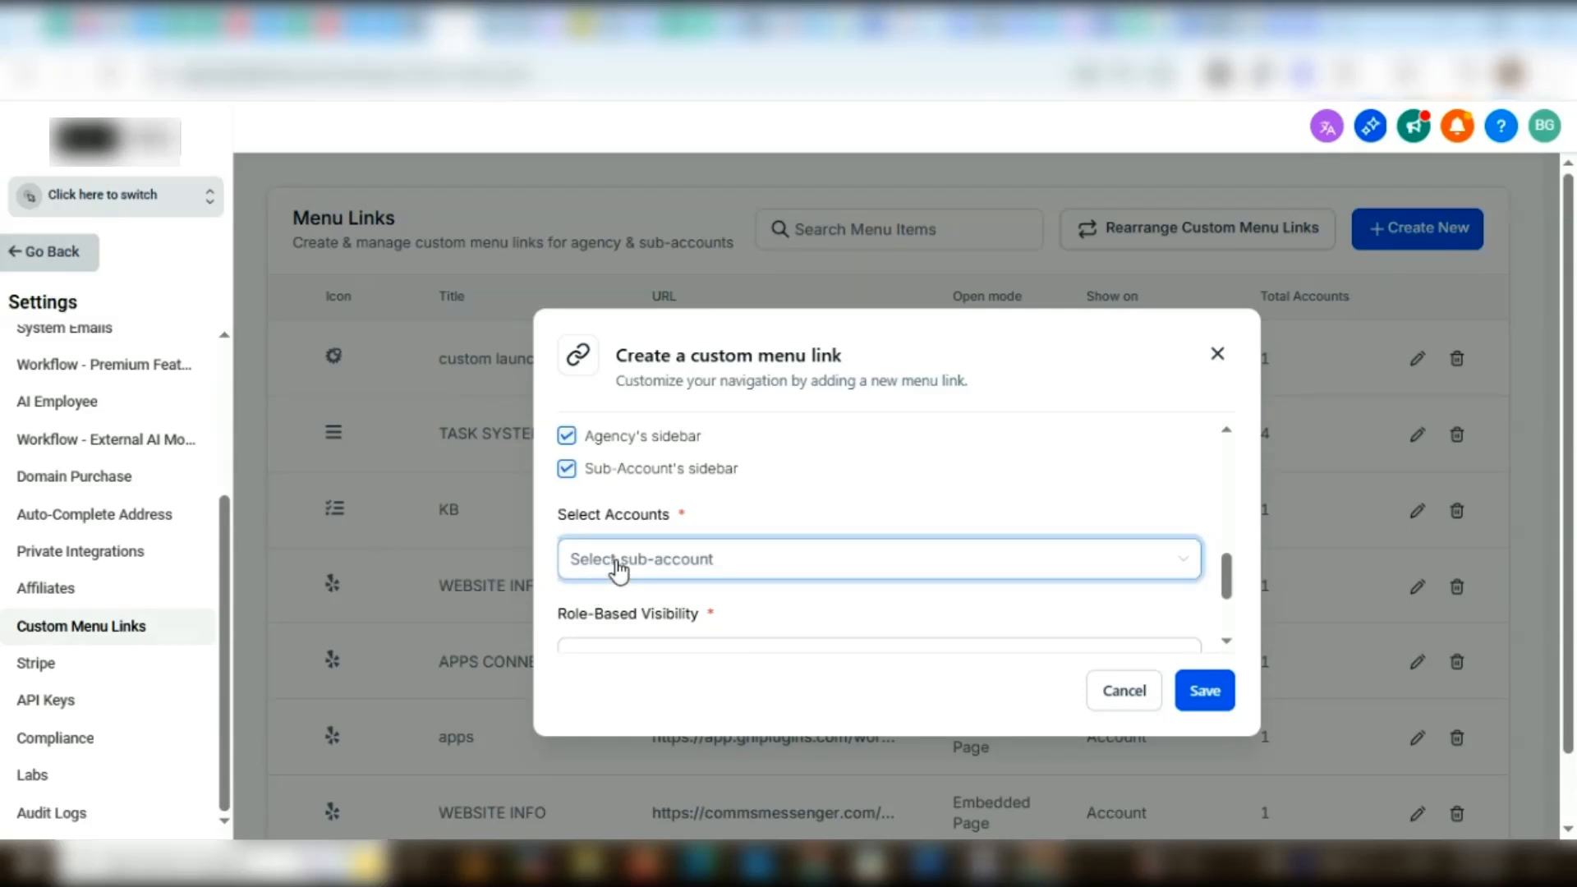
text(g)
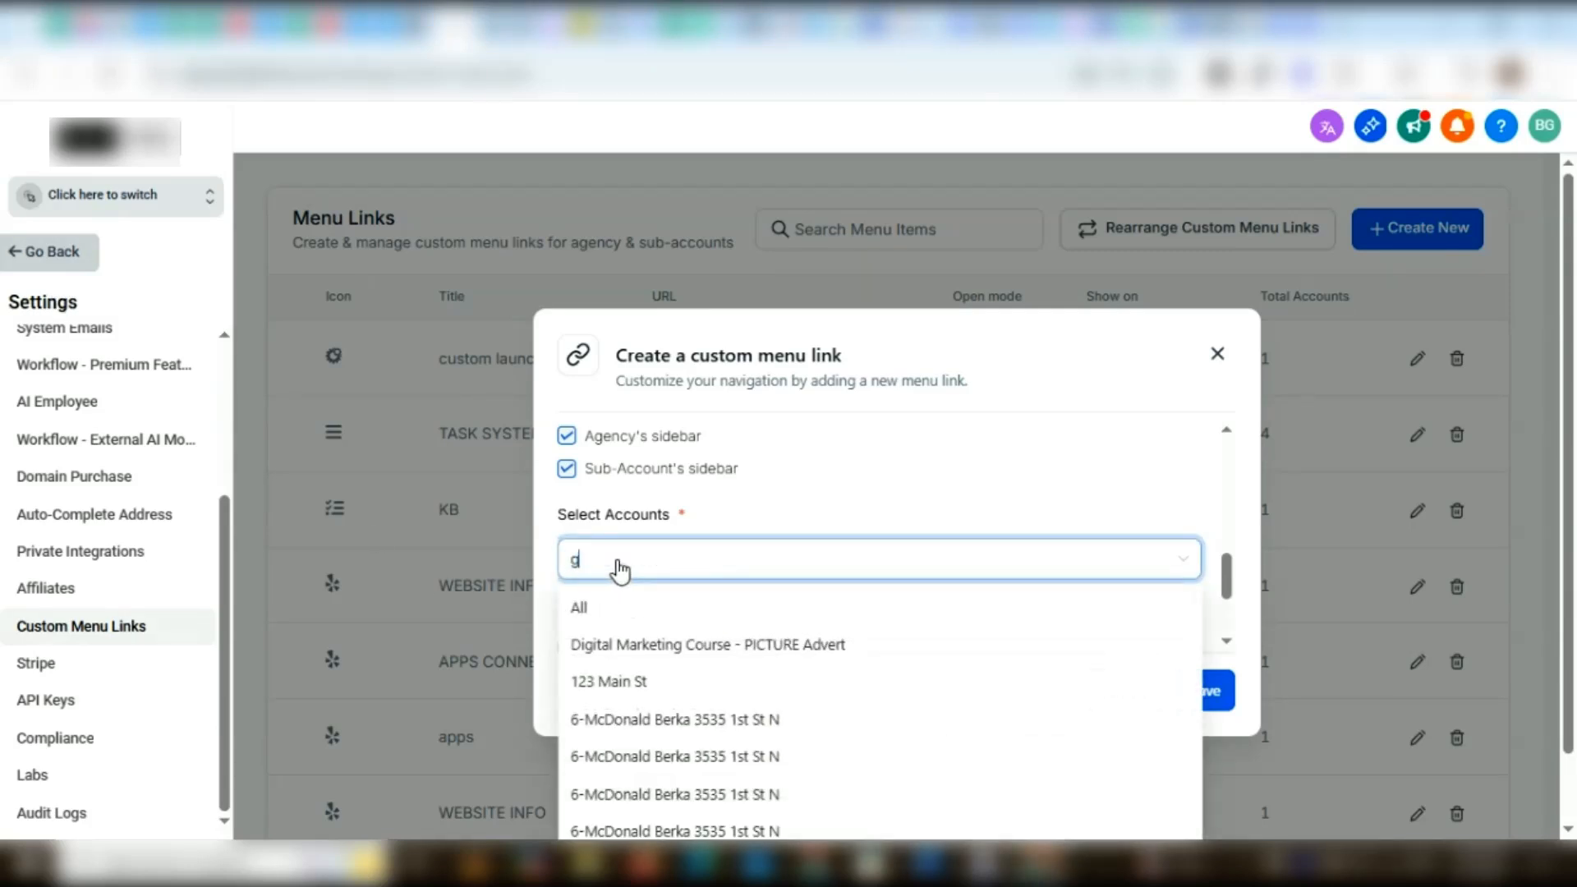
text(lo)
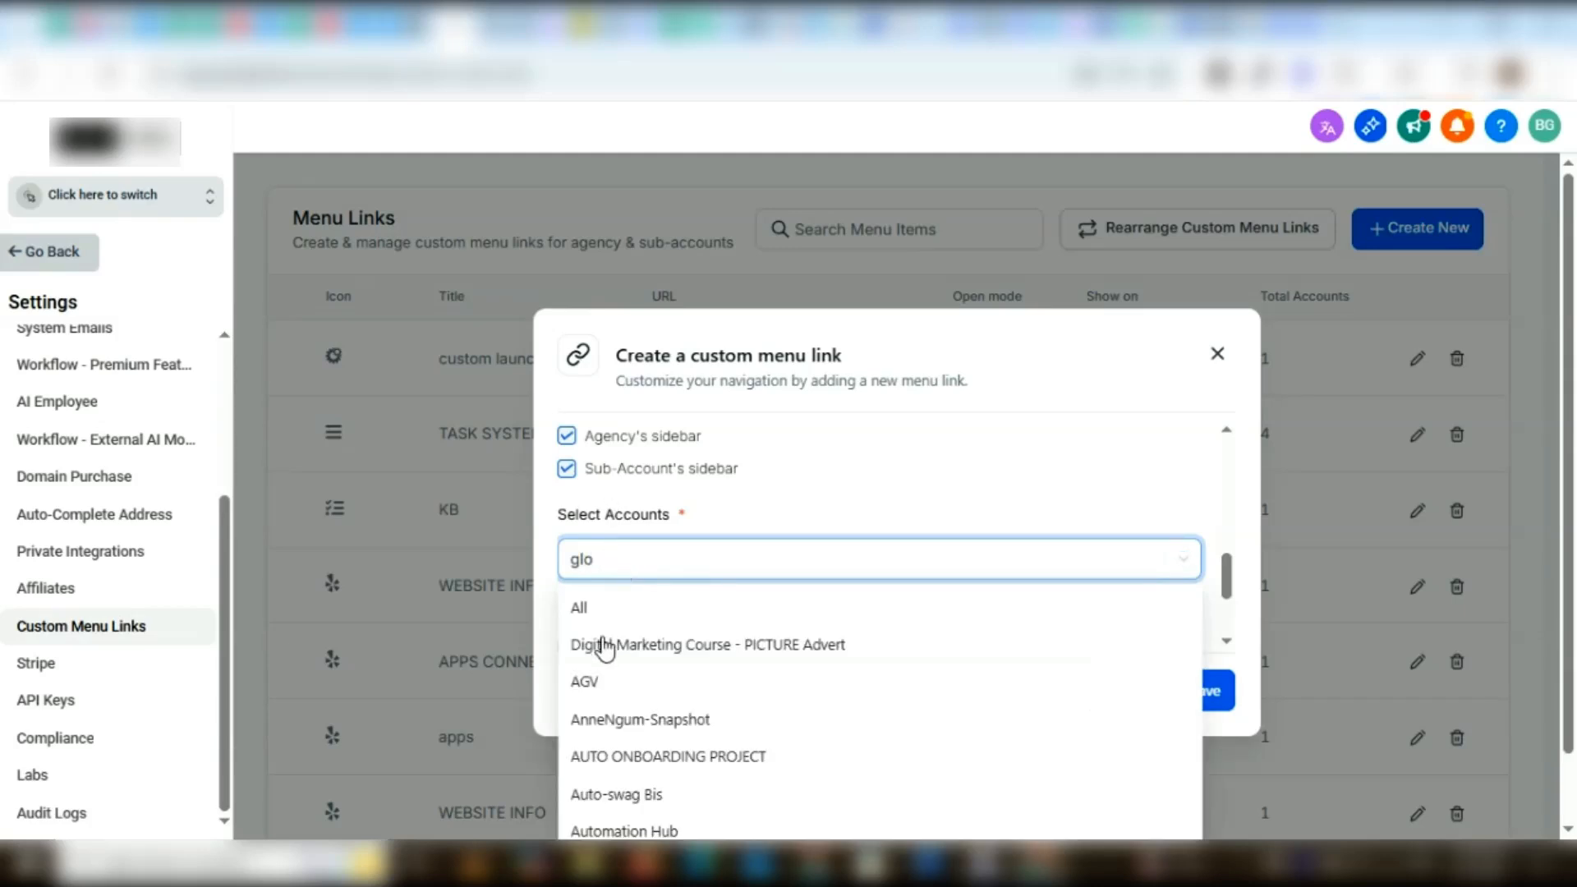
scroll(637, 707, down, 5)
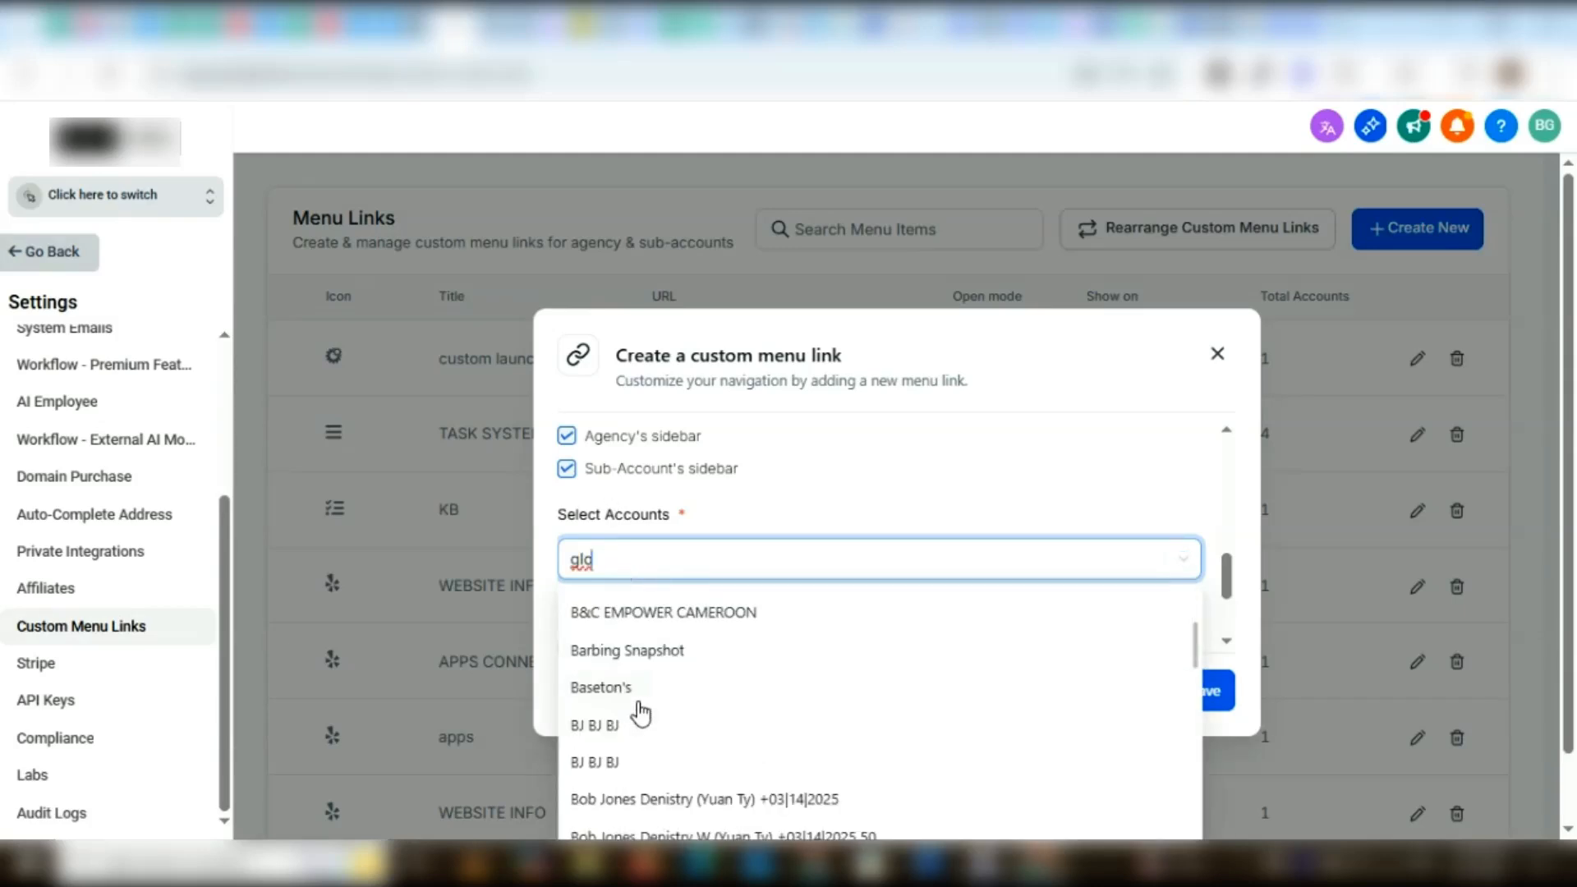
click(48, 291)
Set the link's role-based visibility to All and save the custom menu link
scroll(693, 521, down, 2)
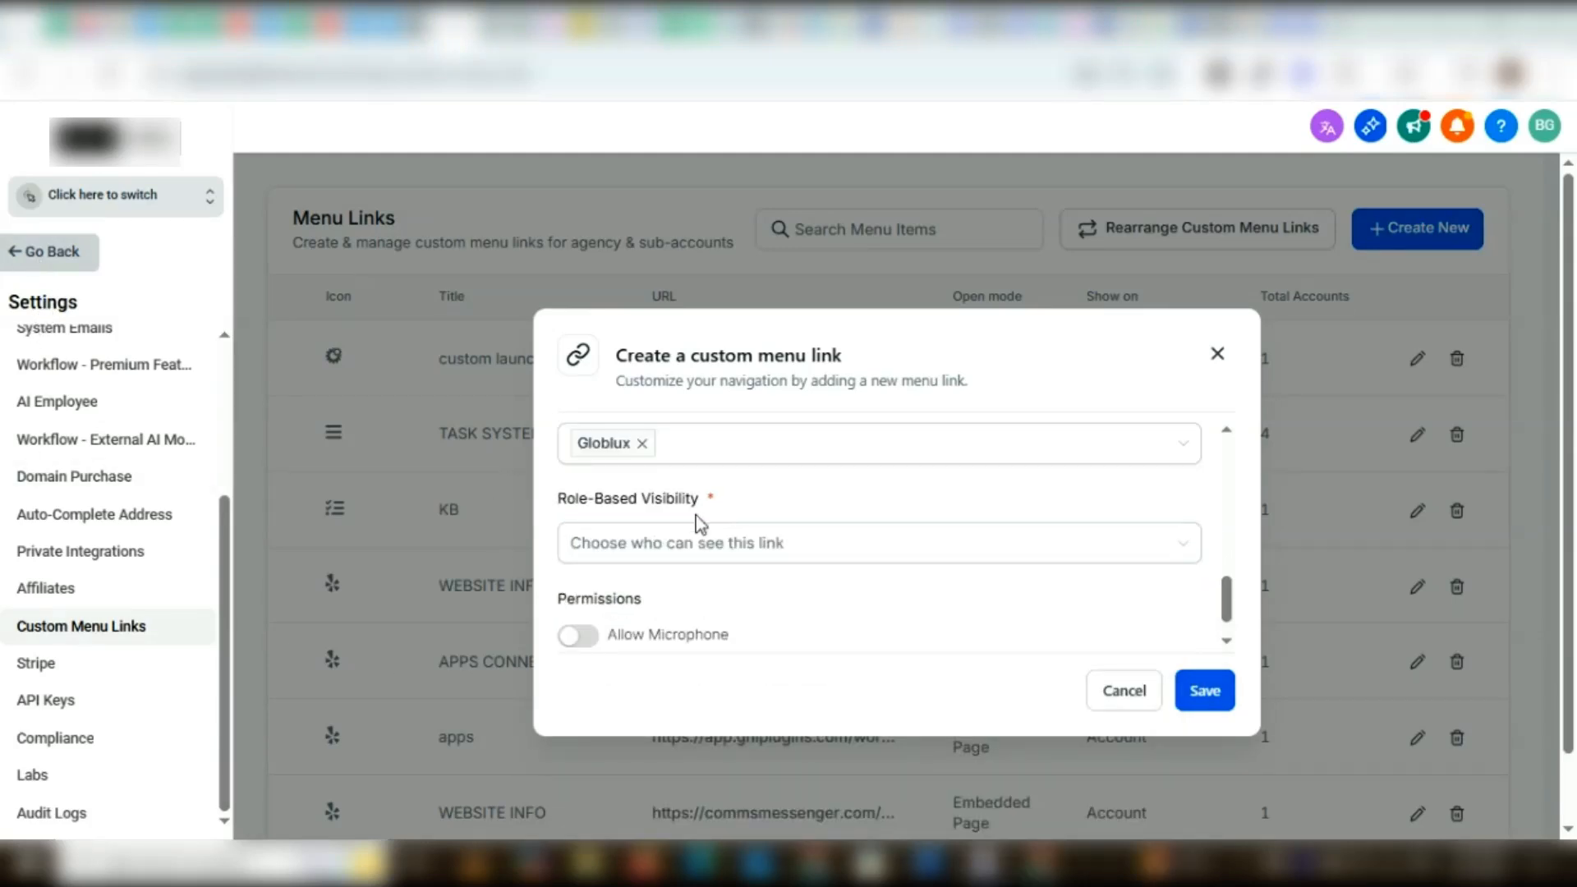
click(717, 547)
click(715, 546)
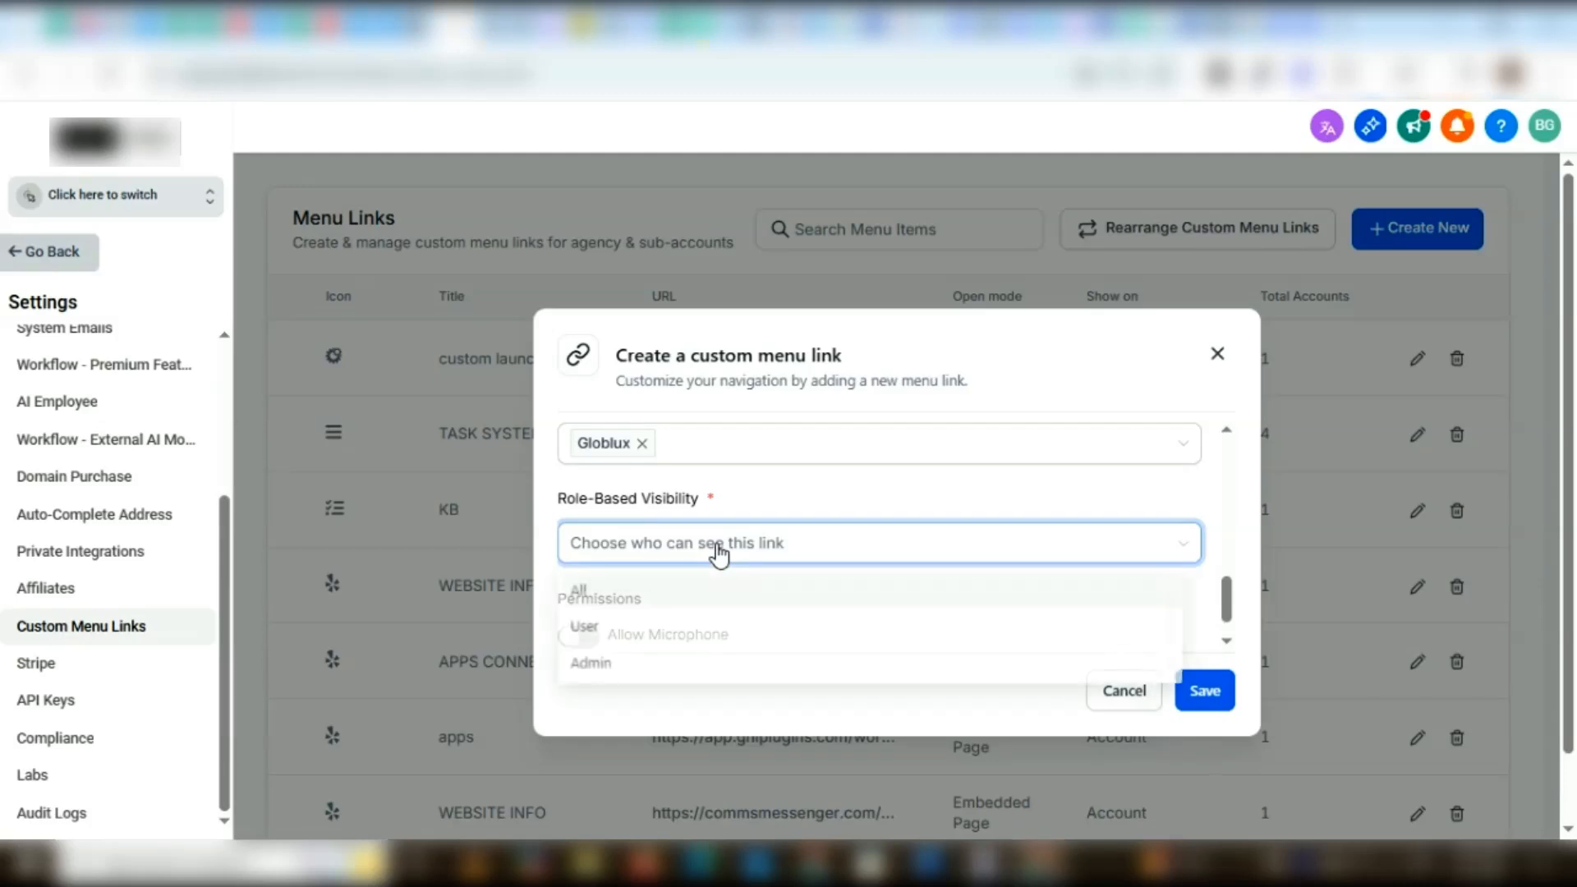
click(593, 601)
scroll(834, 621, down, 1)
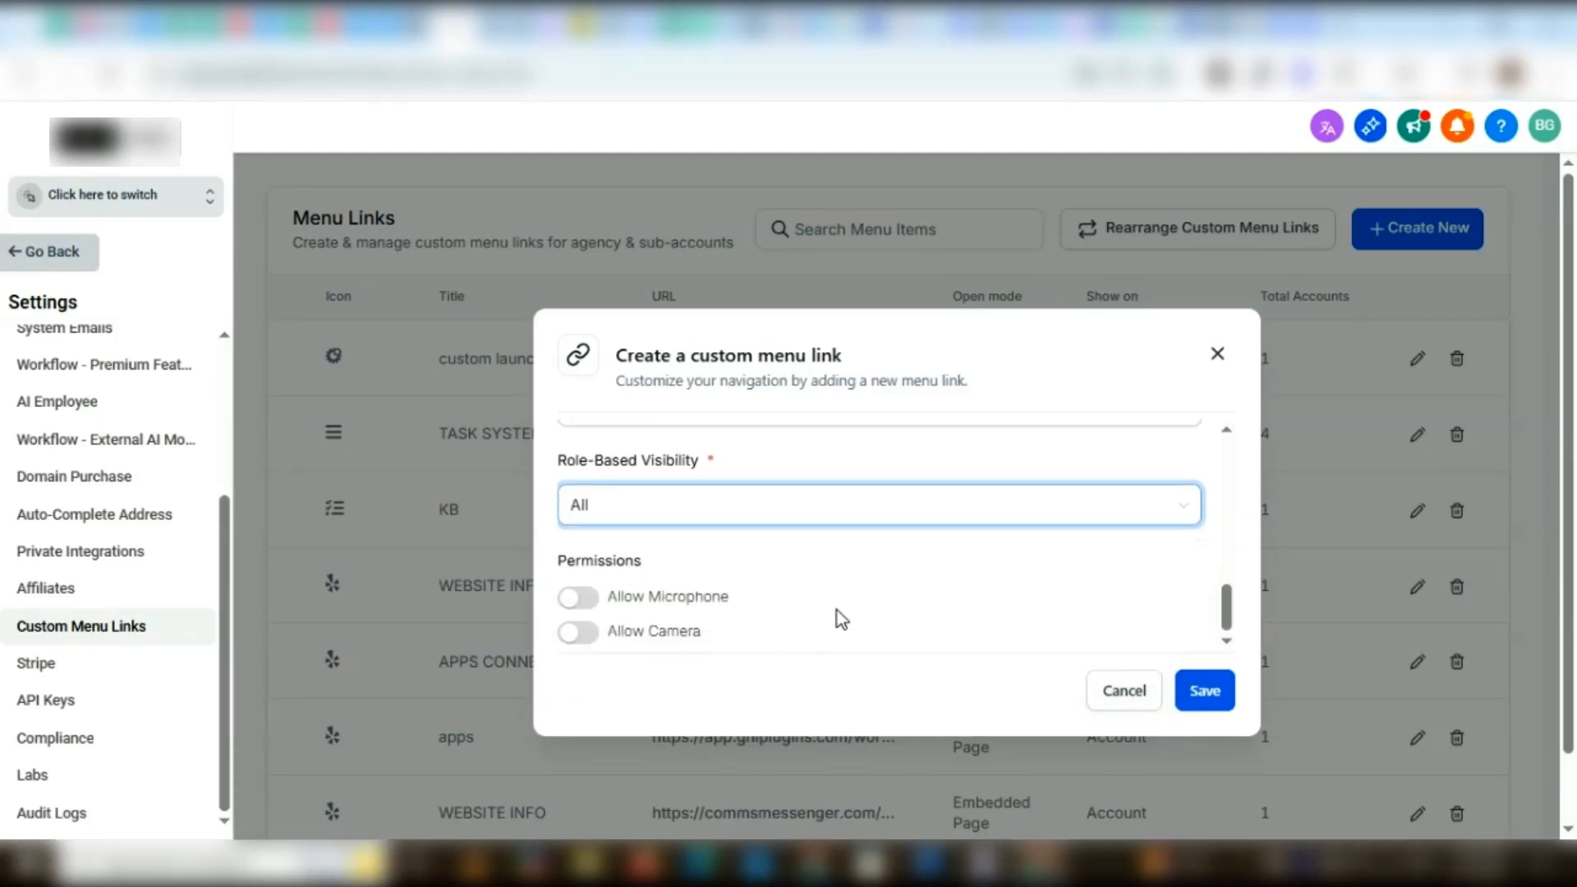
click(1204, 692)
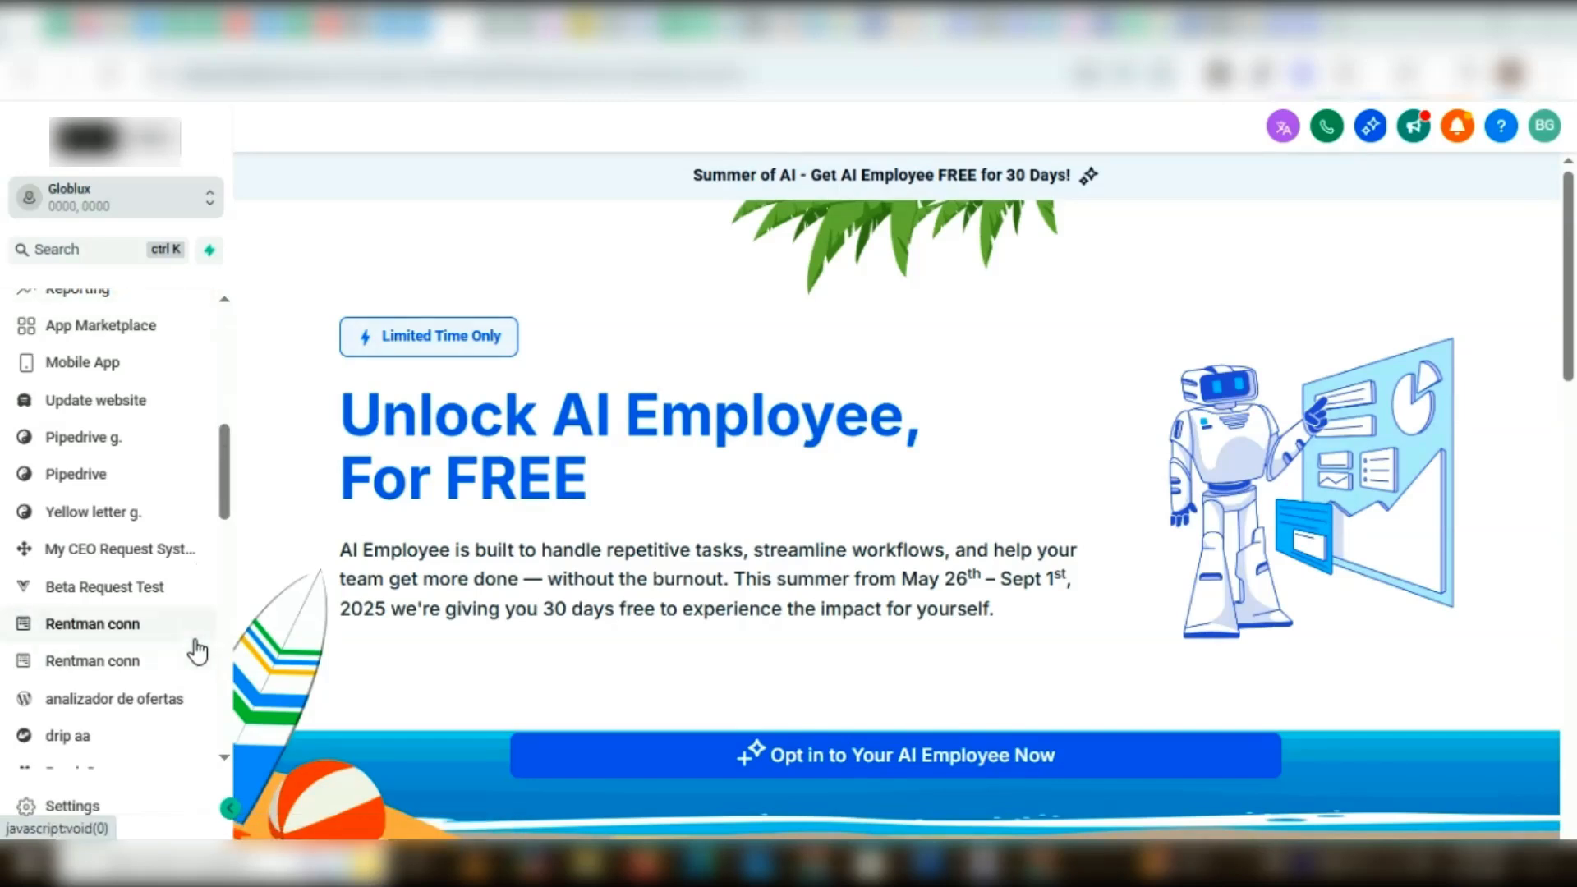
Open the drip aa custom menu link in the Globlux sub-account
scroll(198, 653, down, 1)
scroll(197, 653, down, 2)
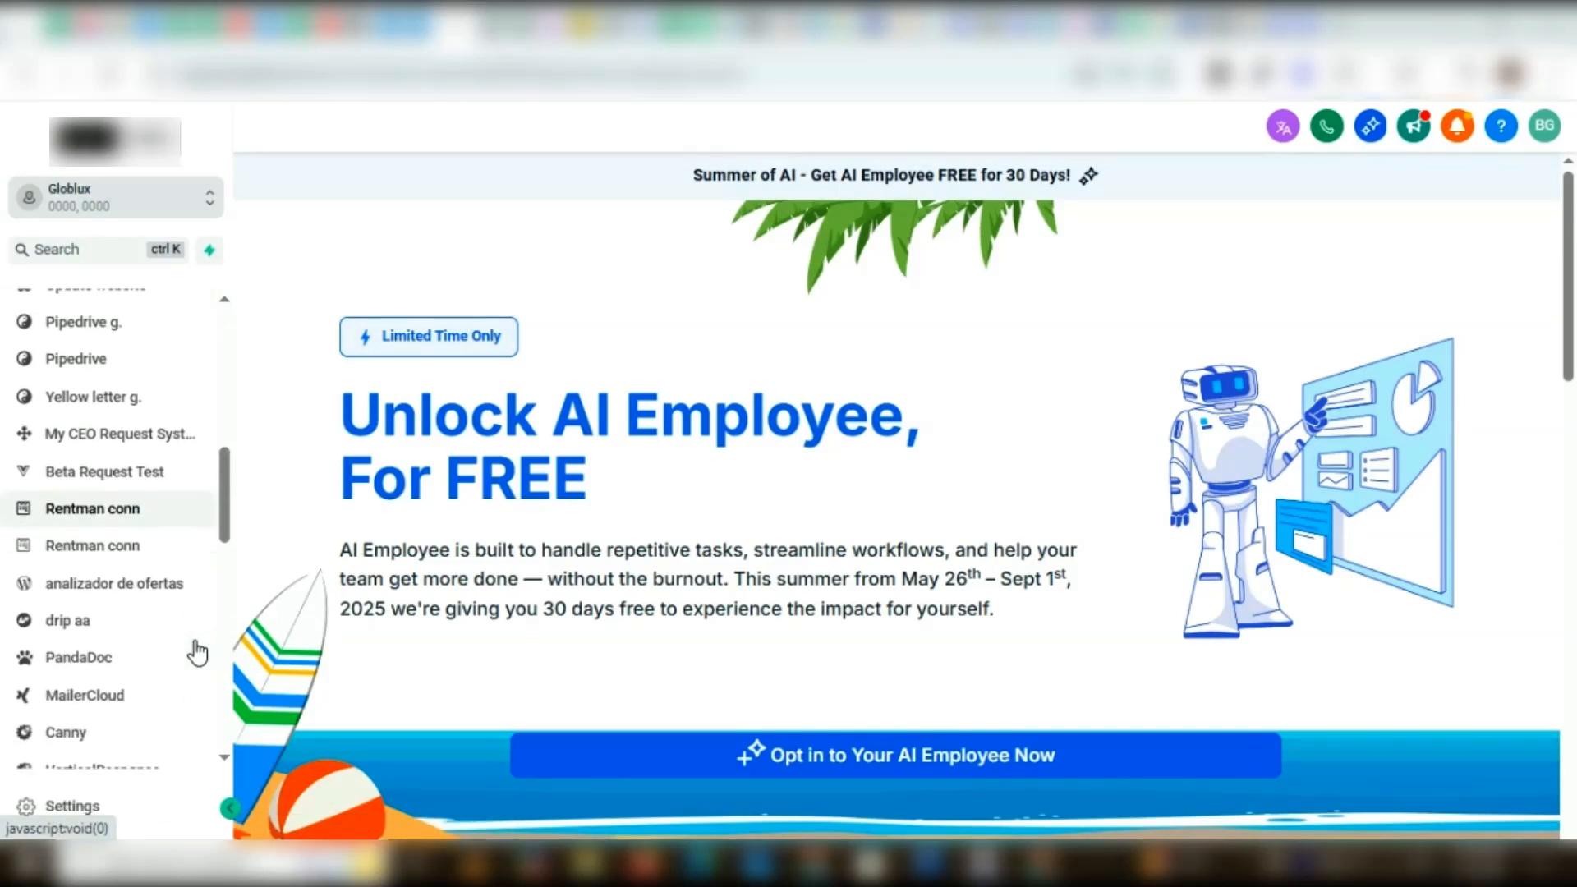
click(87, 619)
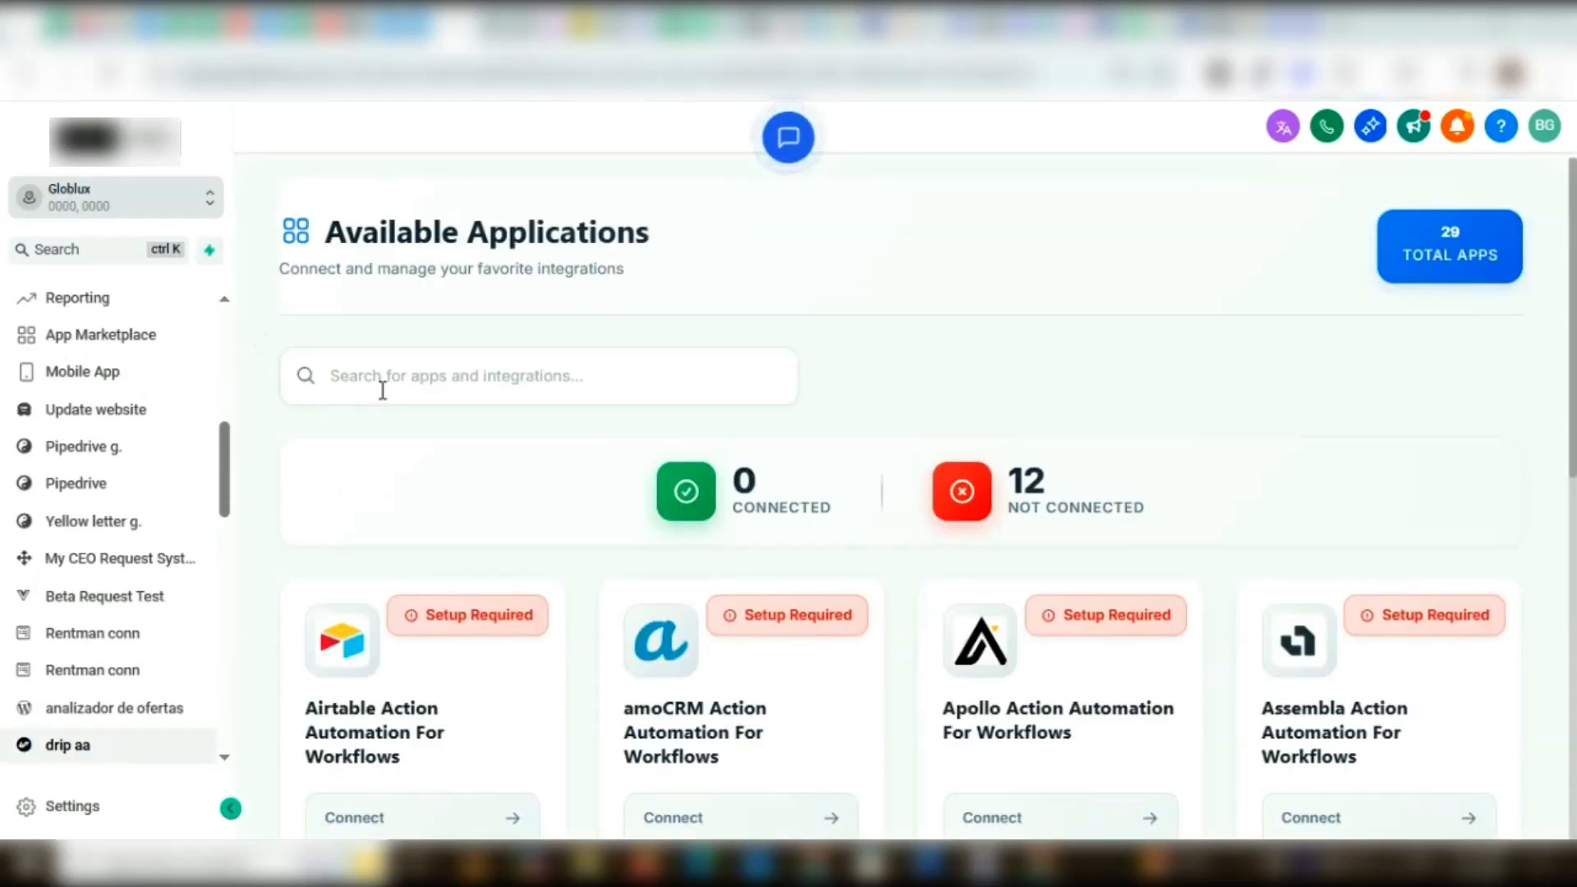
Search the available applications for "drip" and open Drip Action Automation For Workflows
click(379, 376)
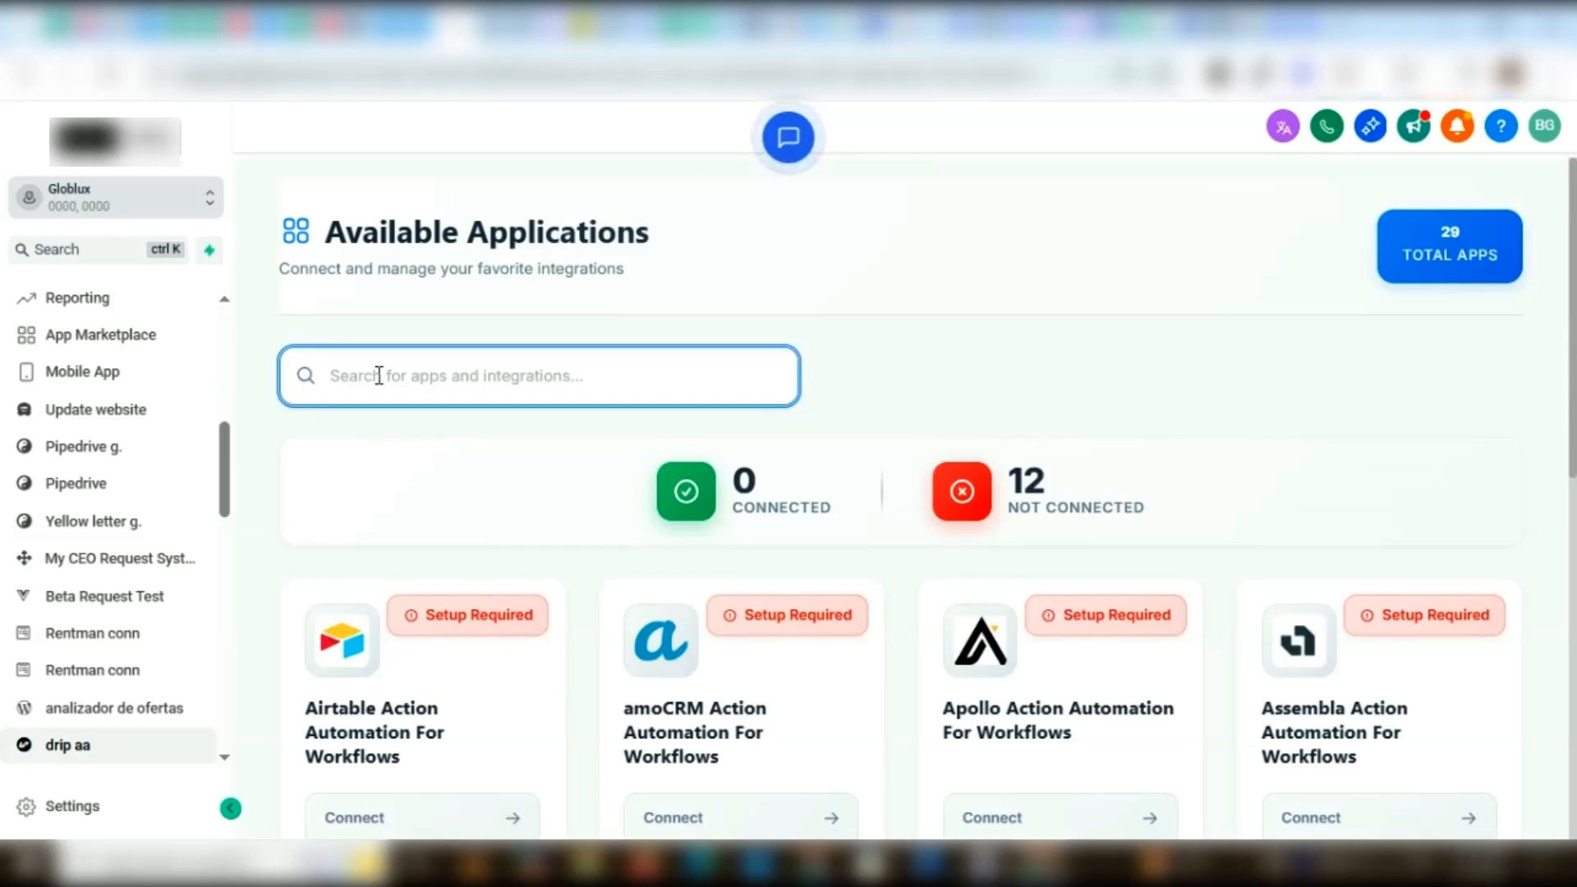
text(drip)
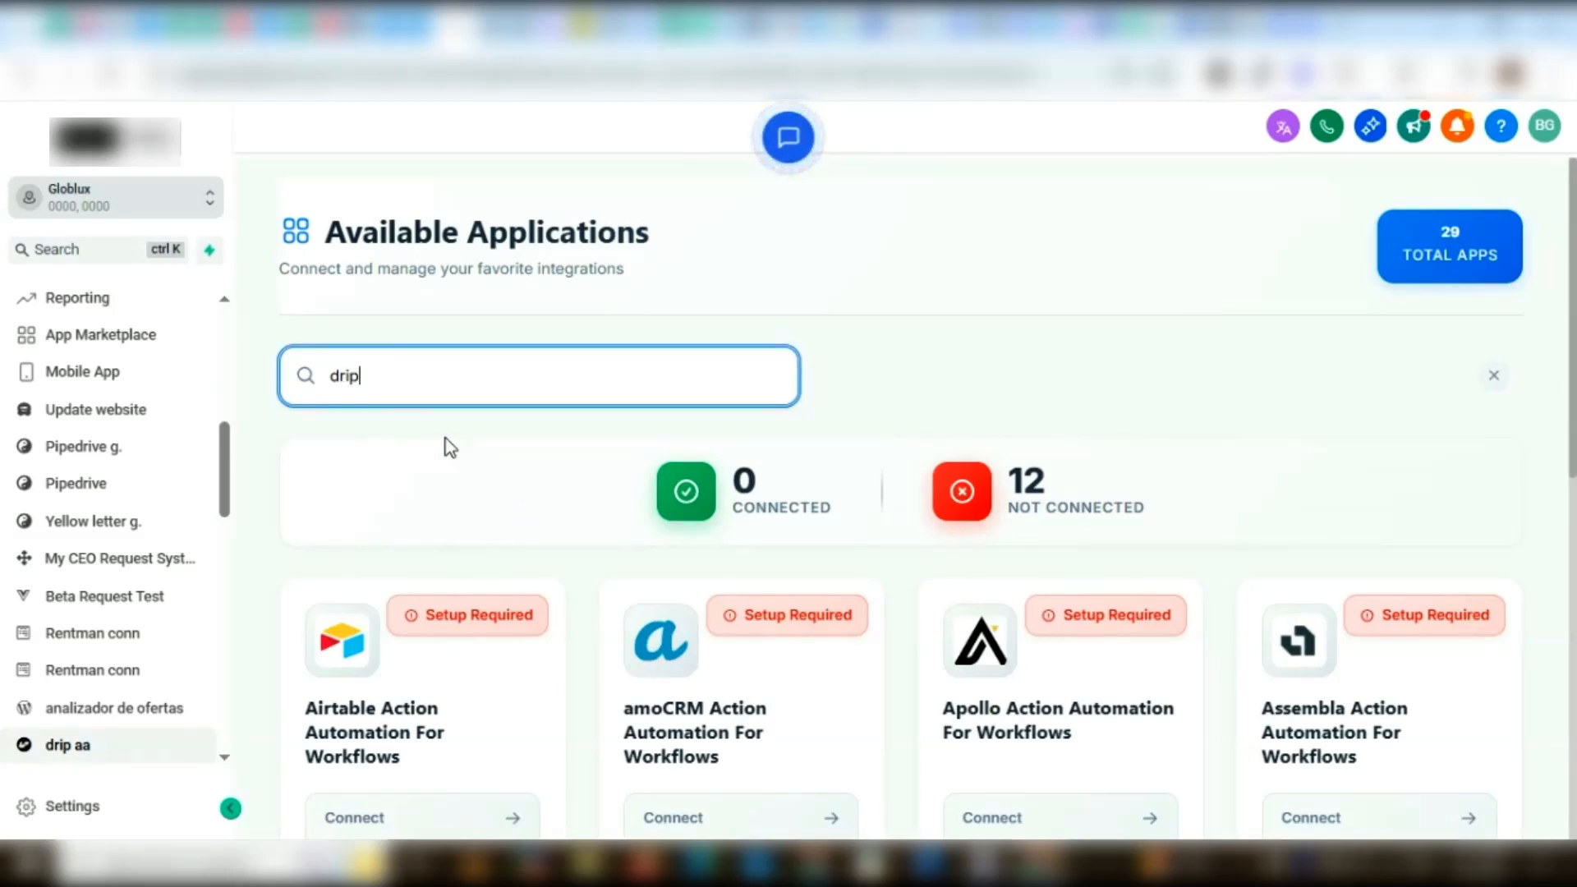
scroll(332, 566, down, 1)
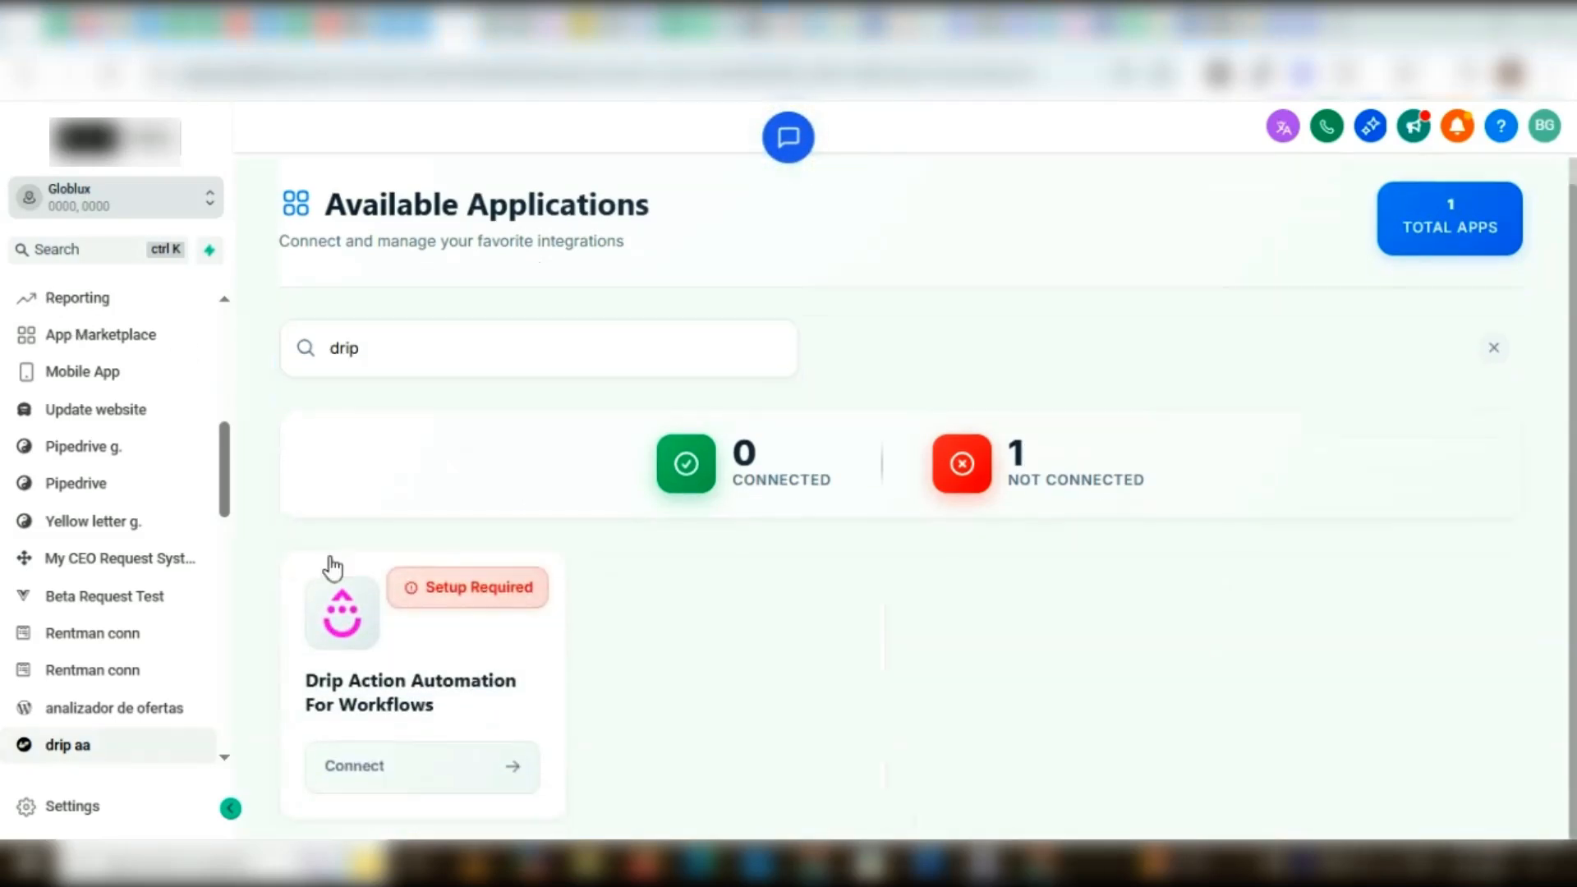
click(474, 594)
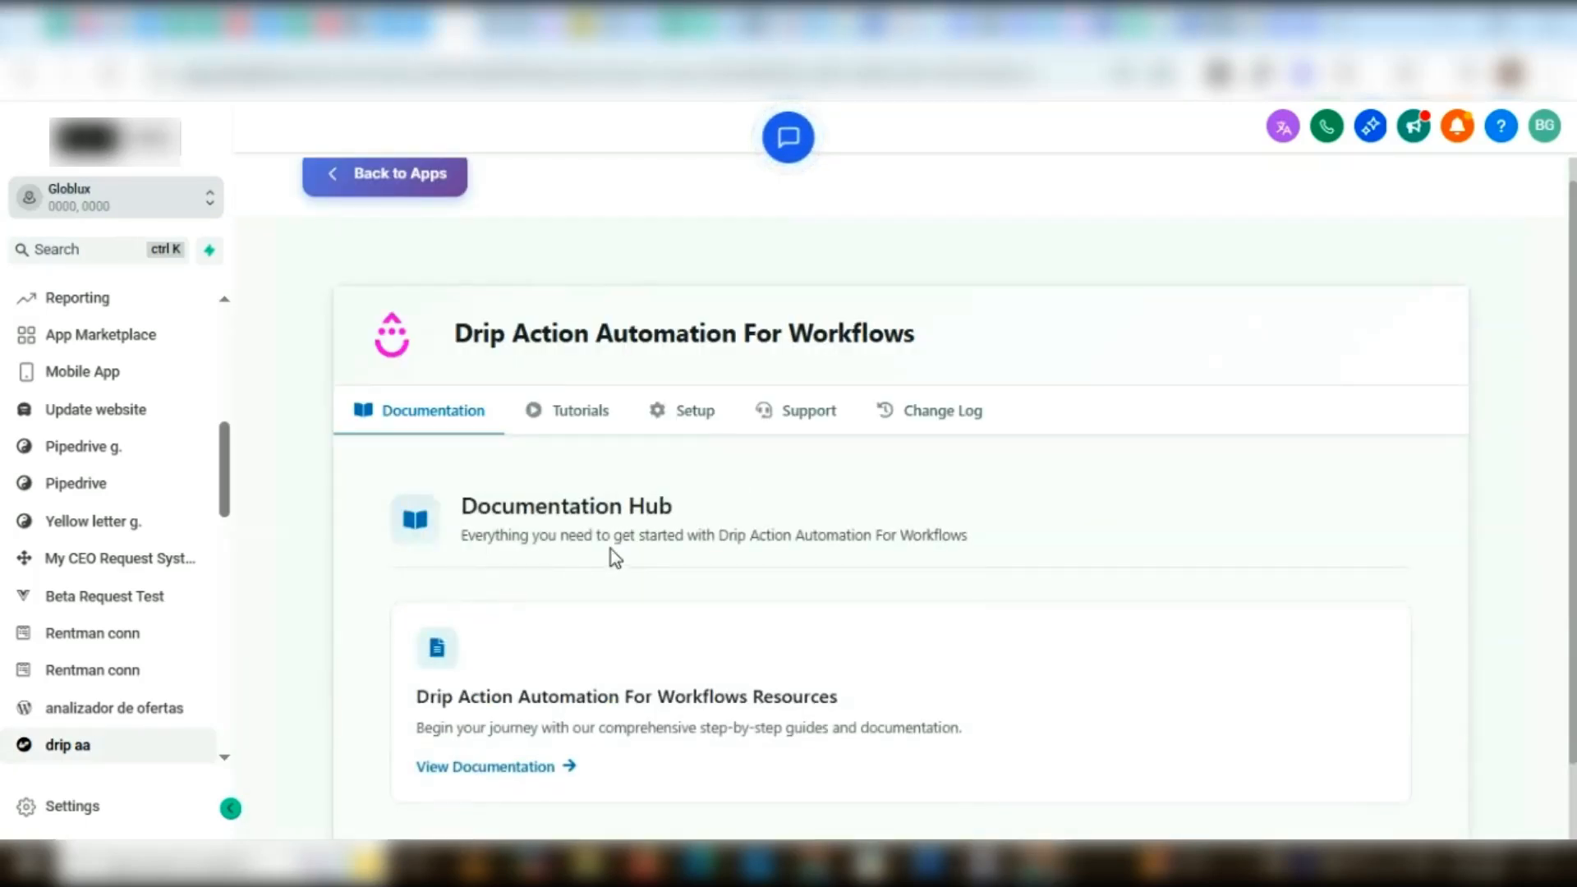
Review the documentation hub and the video tutorials of Drip Action Automation For Workflows
scroll(653, 543, down, 1)
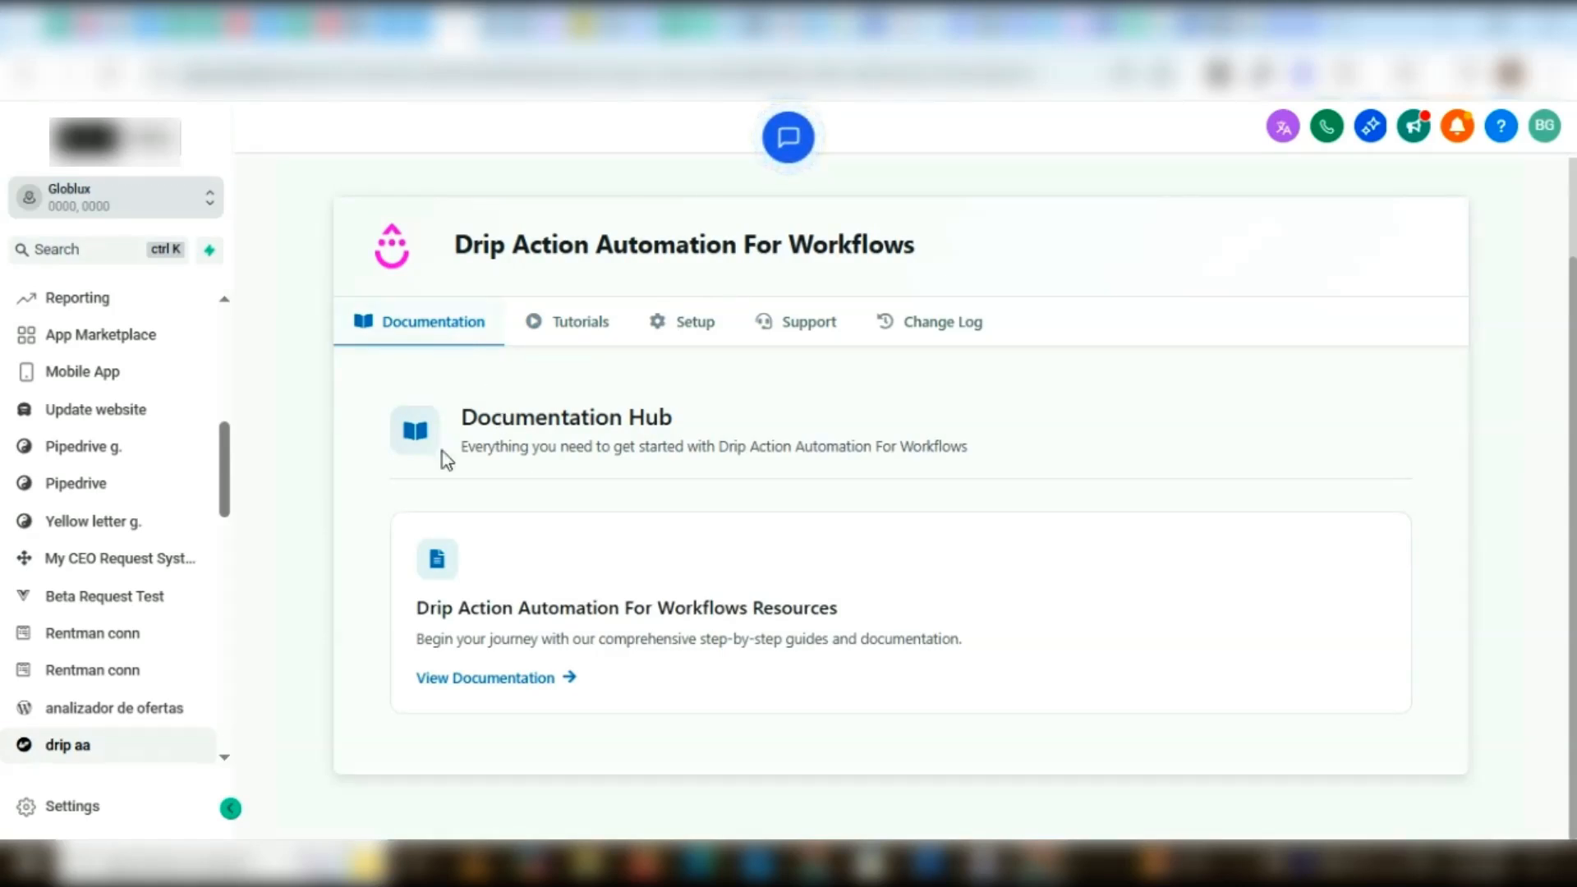
click(581, 330)
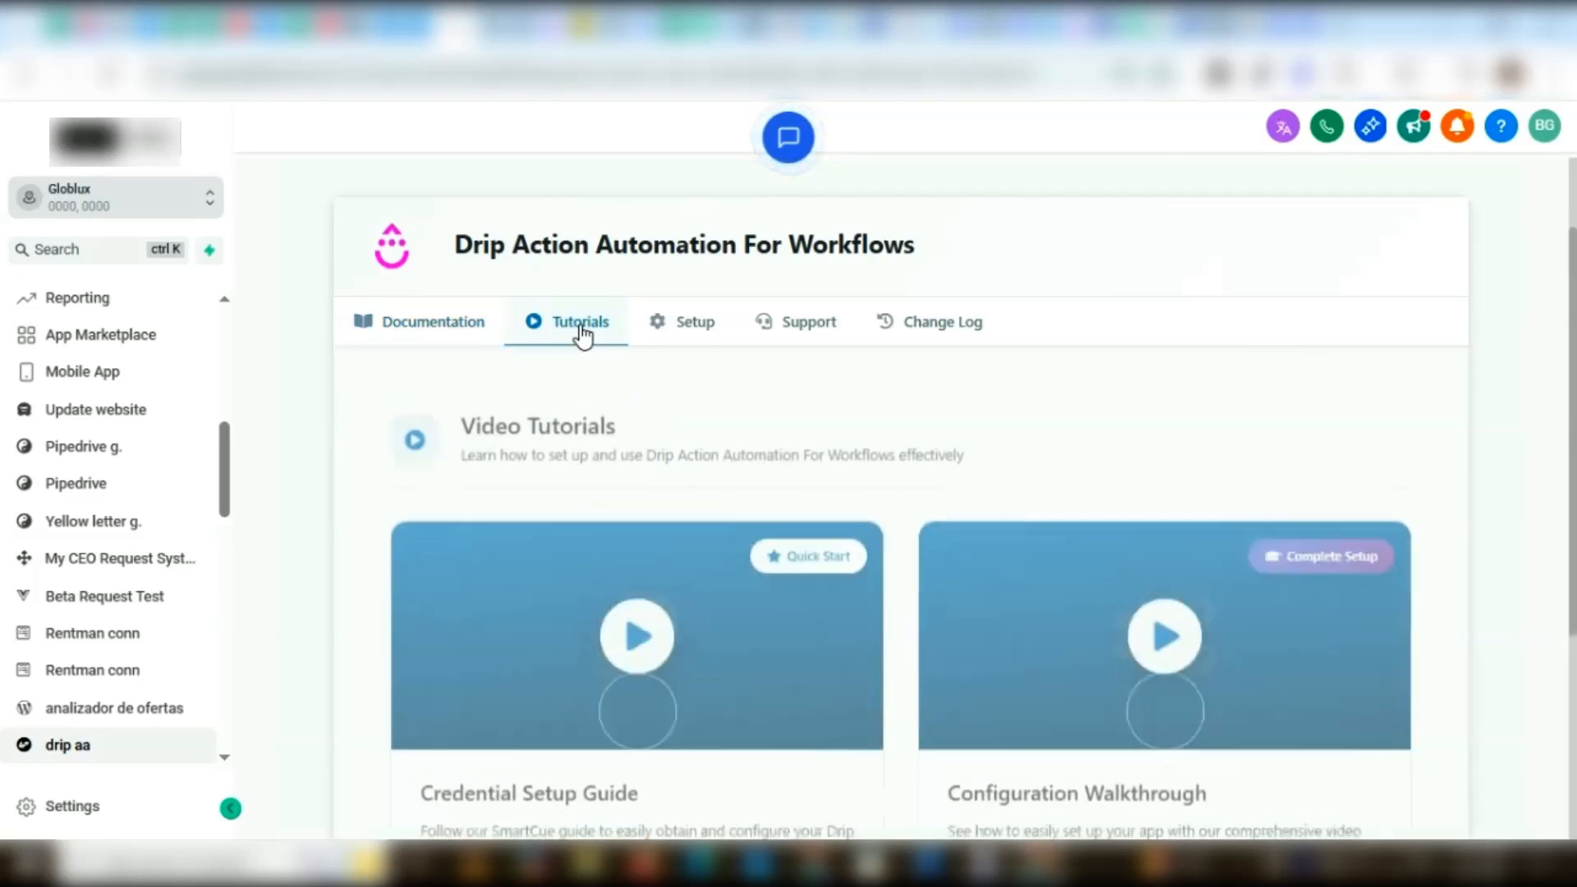
scroll(600, 427, down, 1)
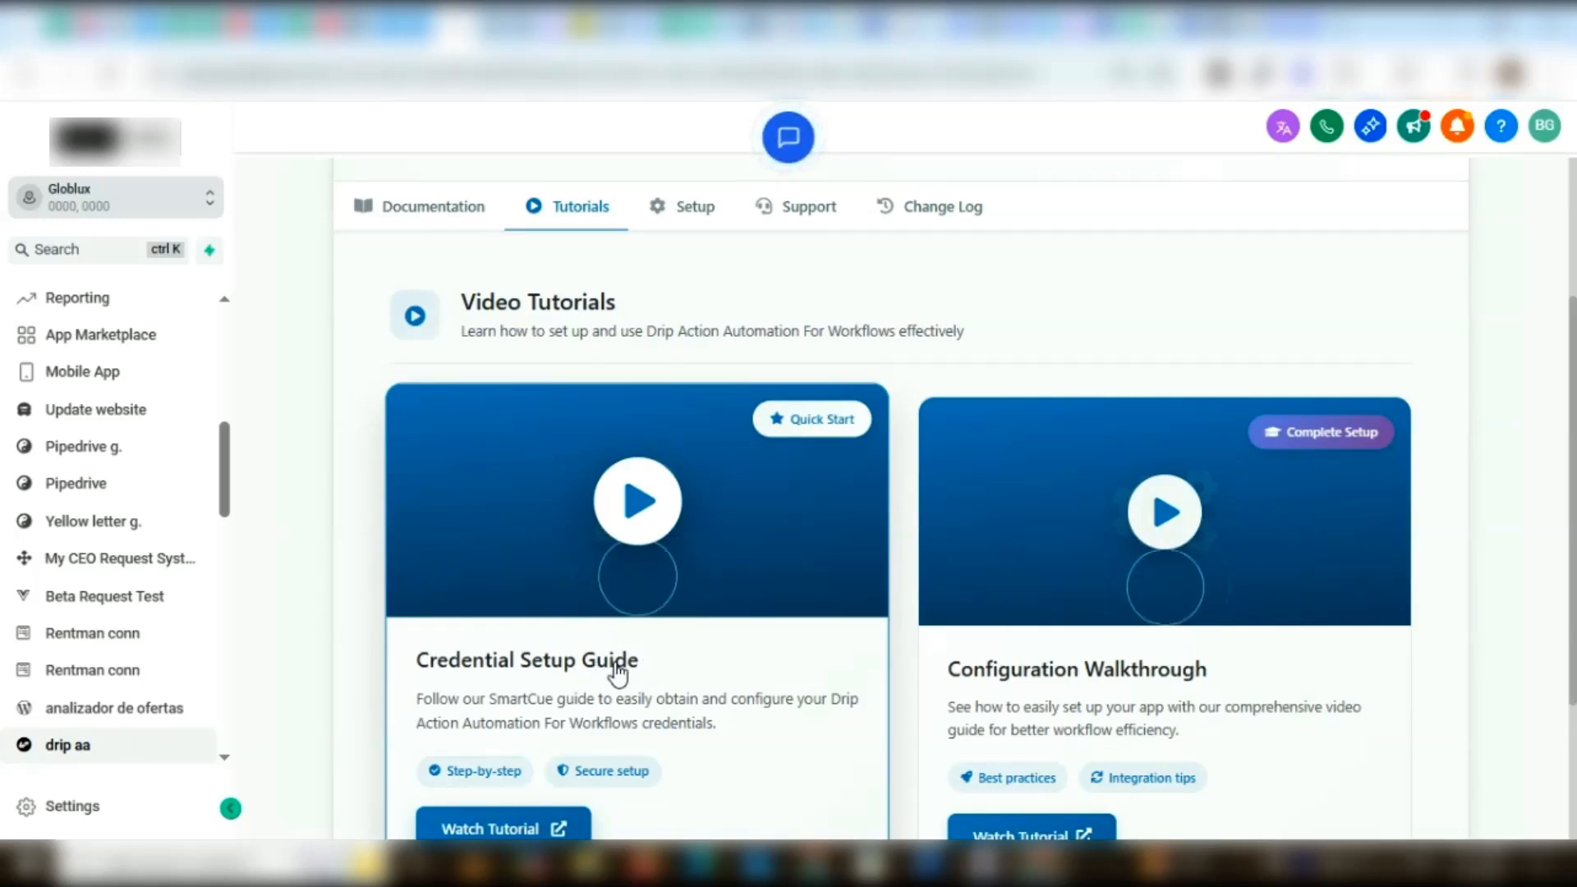
scroll(922, 672, down, 2)
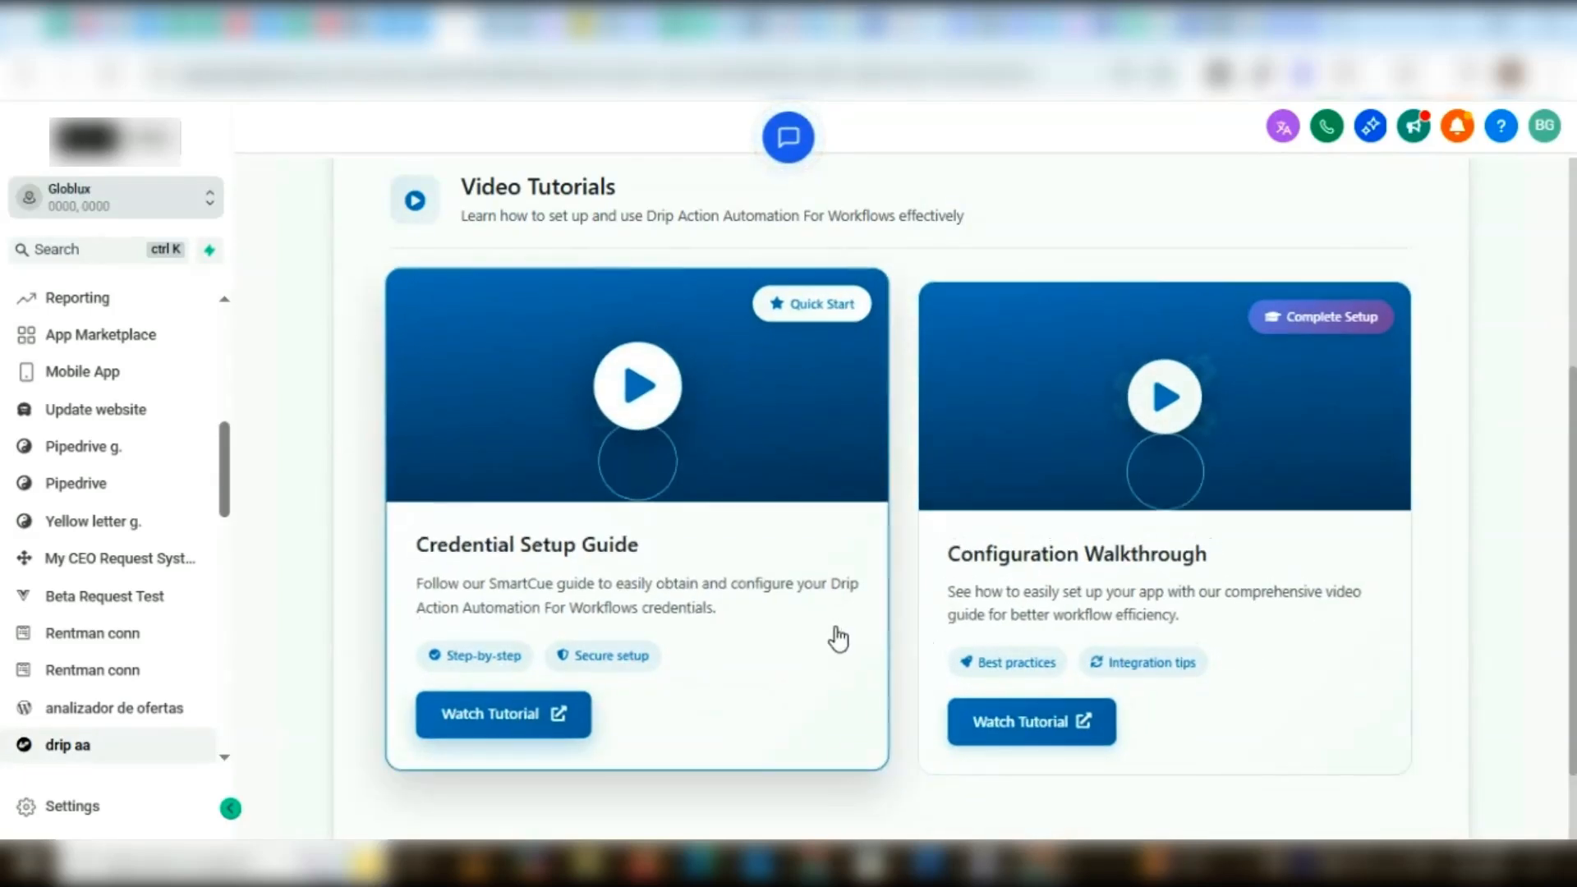
scroll(835, 637, up, 4)
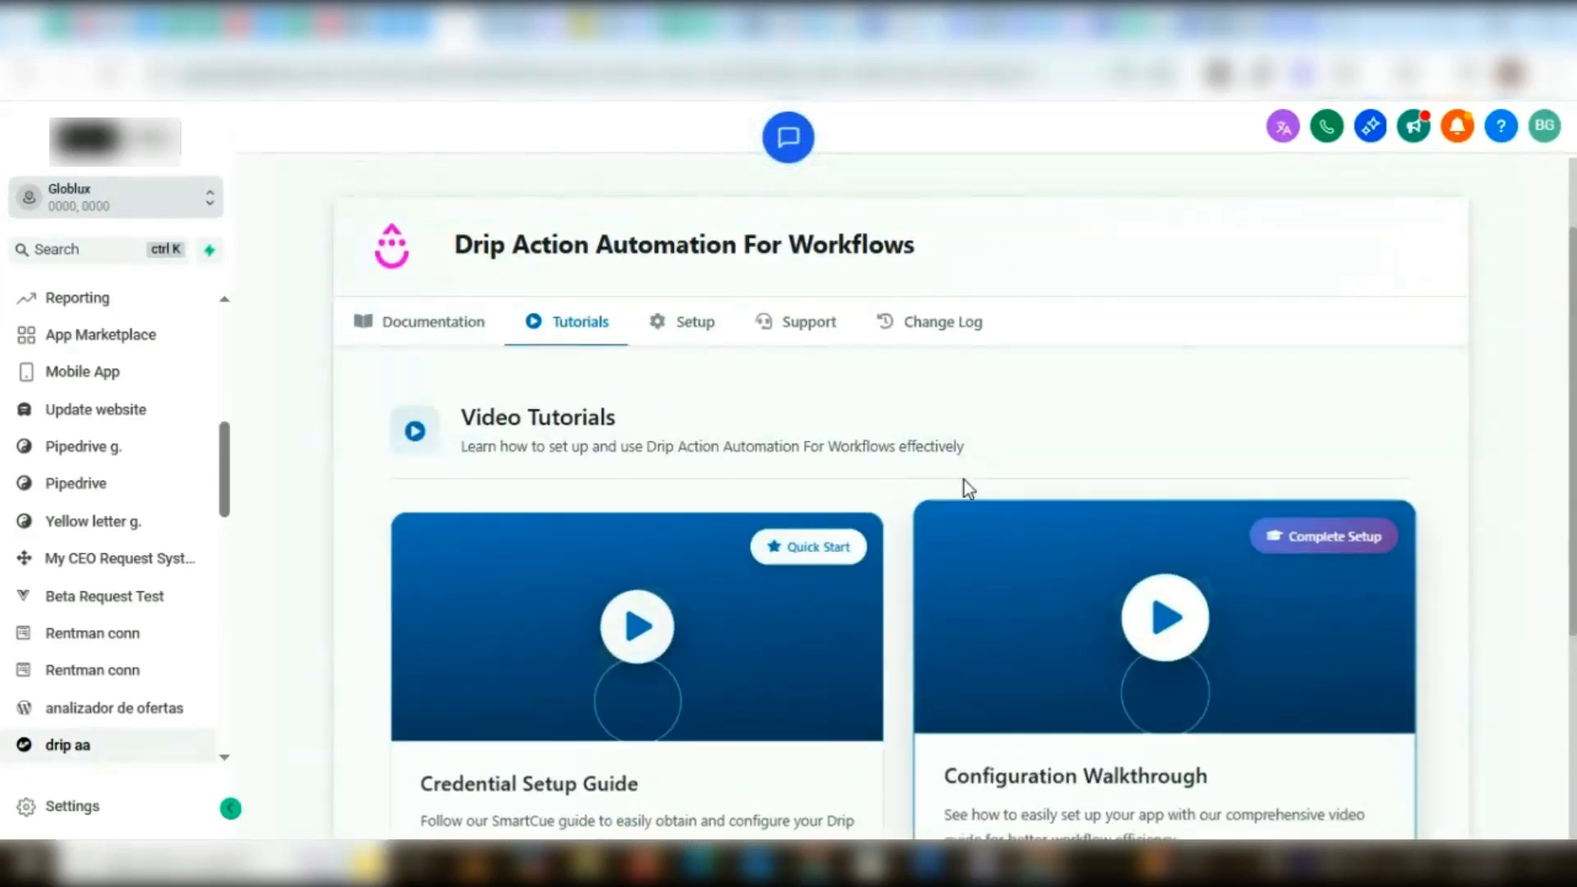
Open the integration's Setup section, and open the user settings of the account in Drip
click(696, 328)
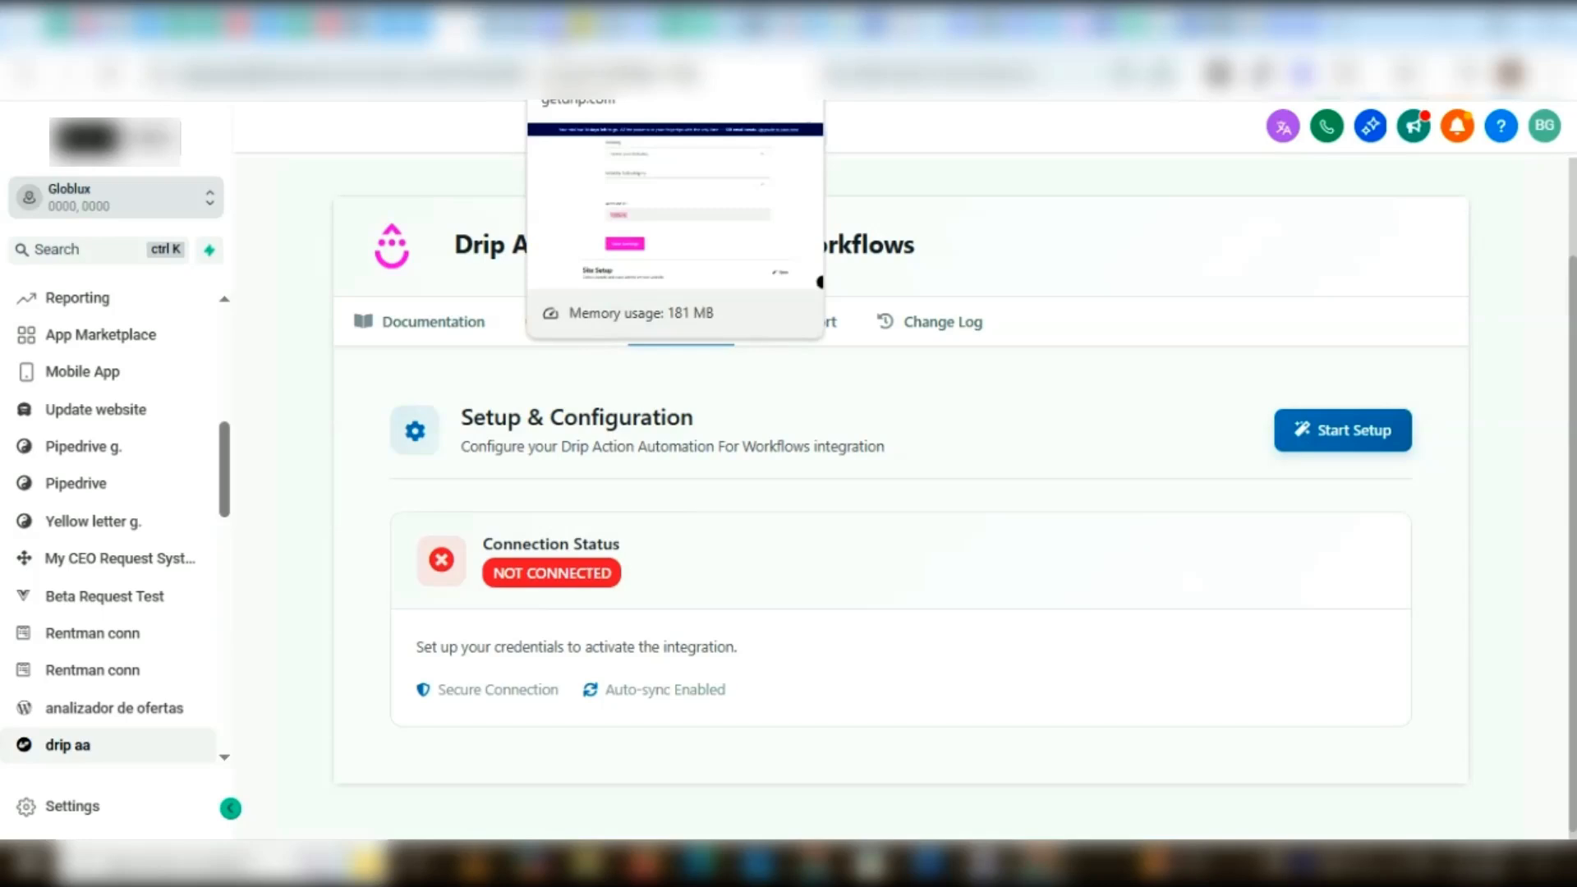
click(559, 23)
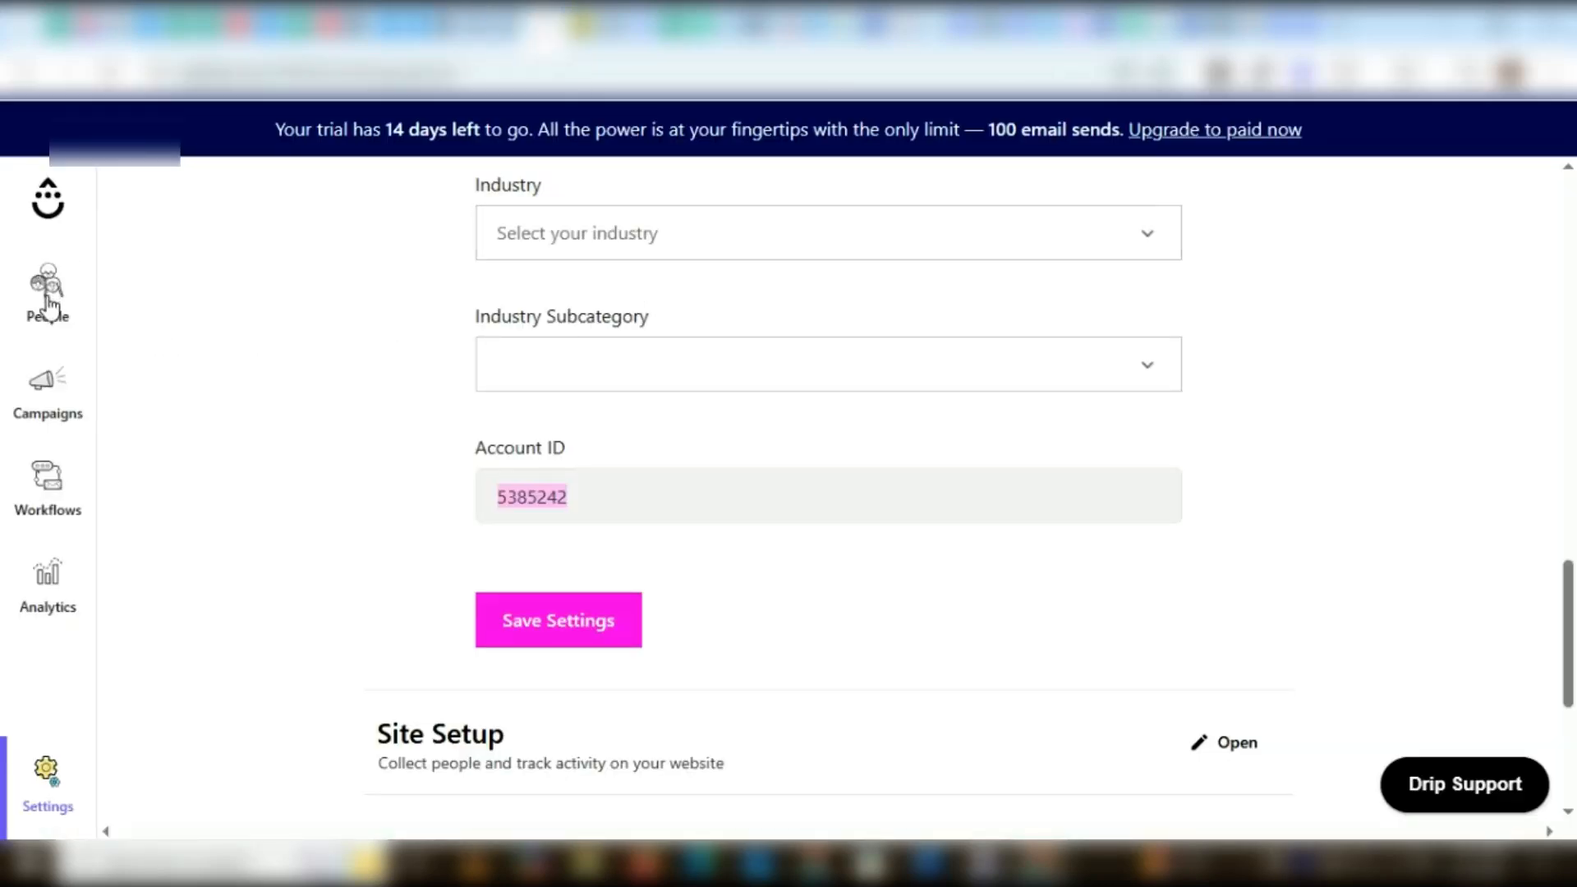
click(47, 198)
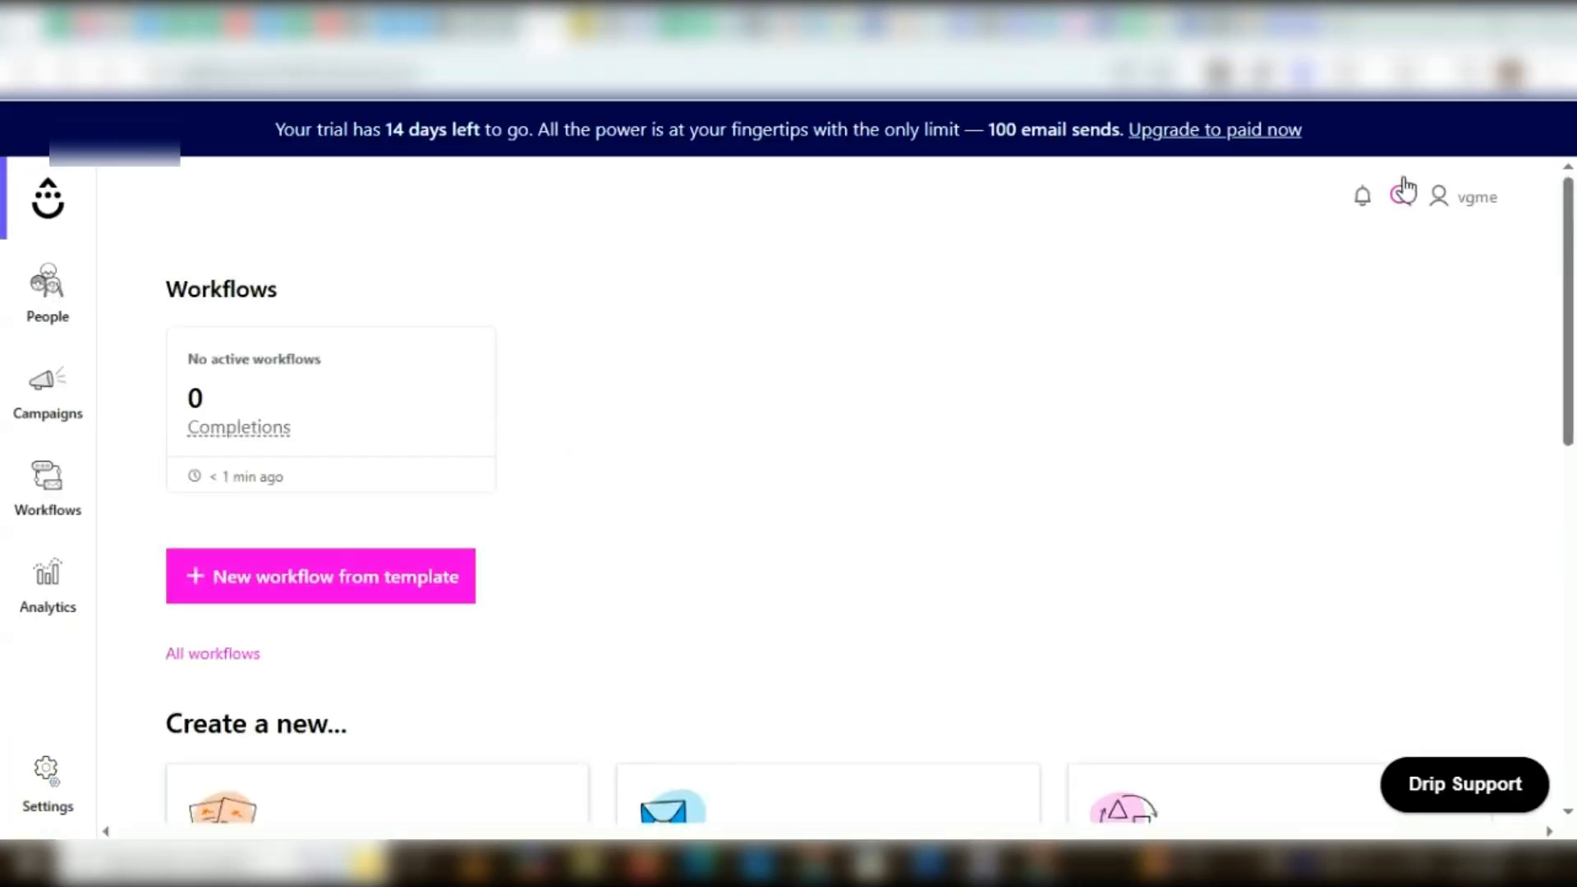
click(1467, 206)
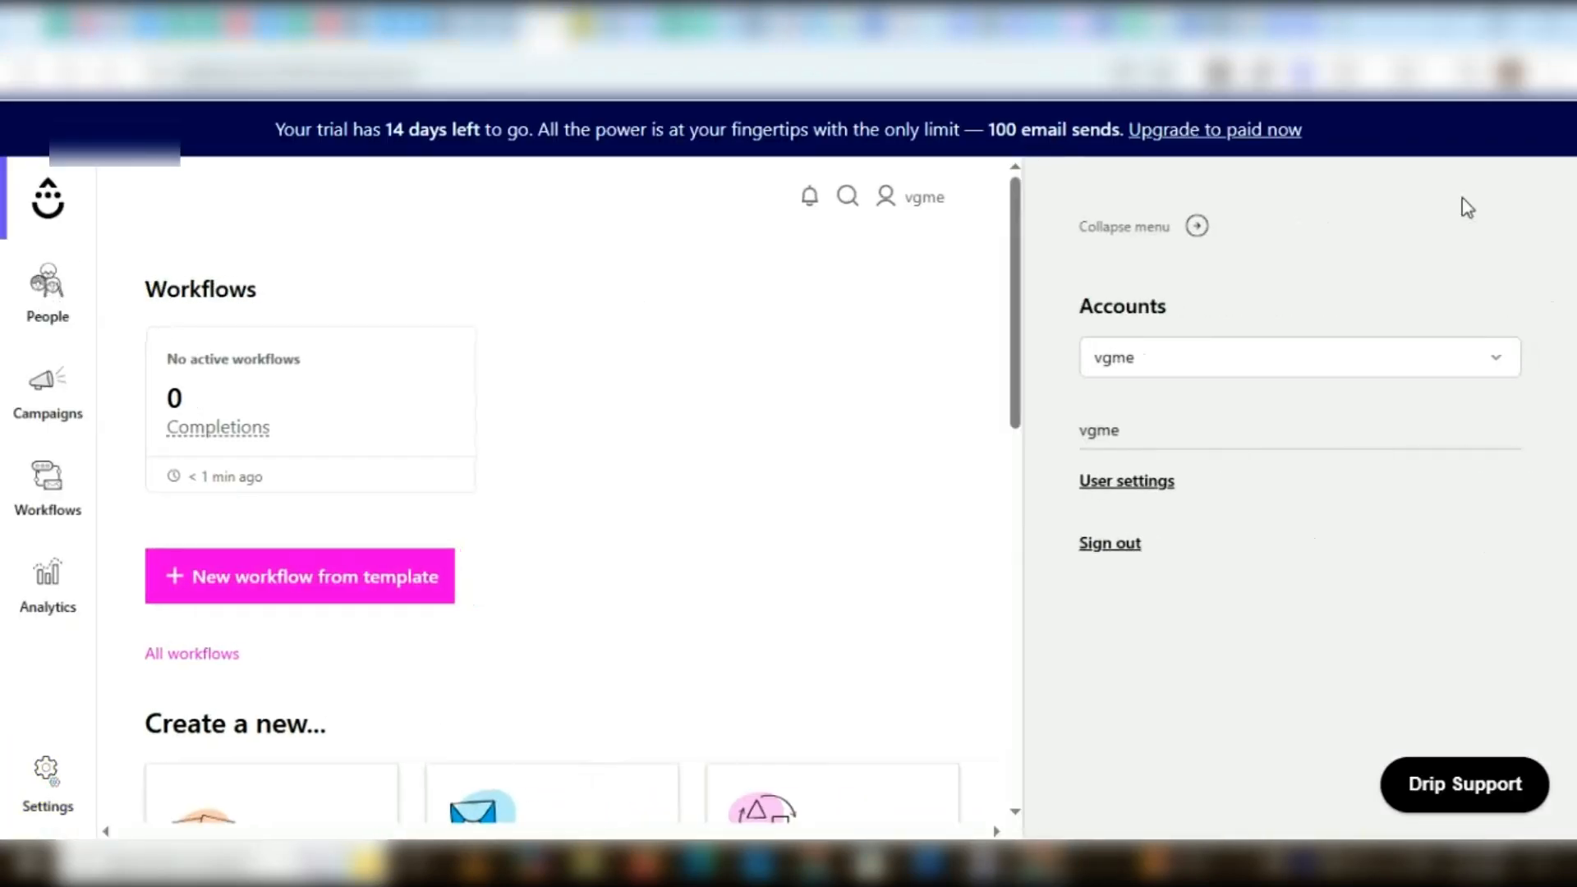
click(1132, 485)
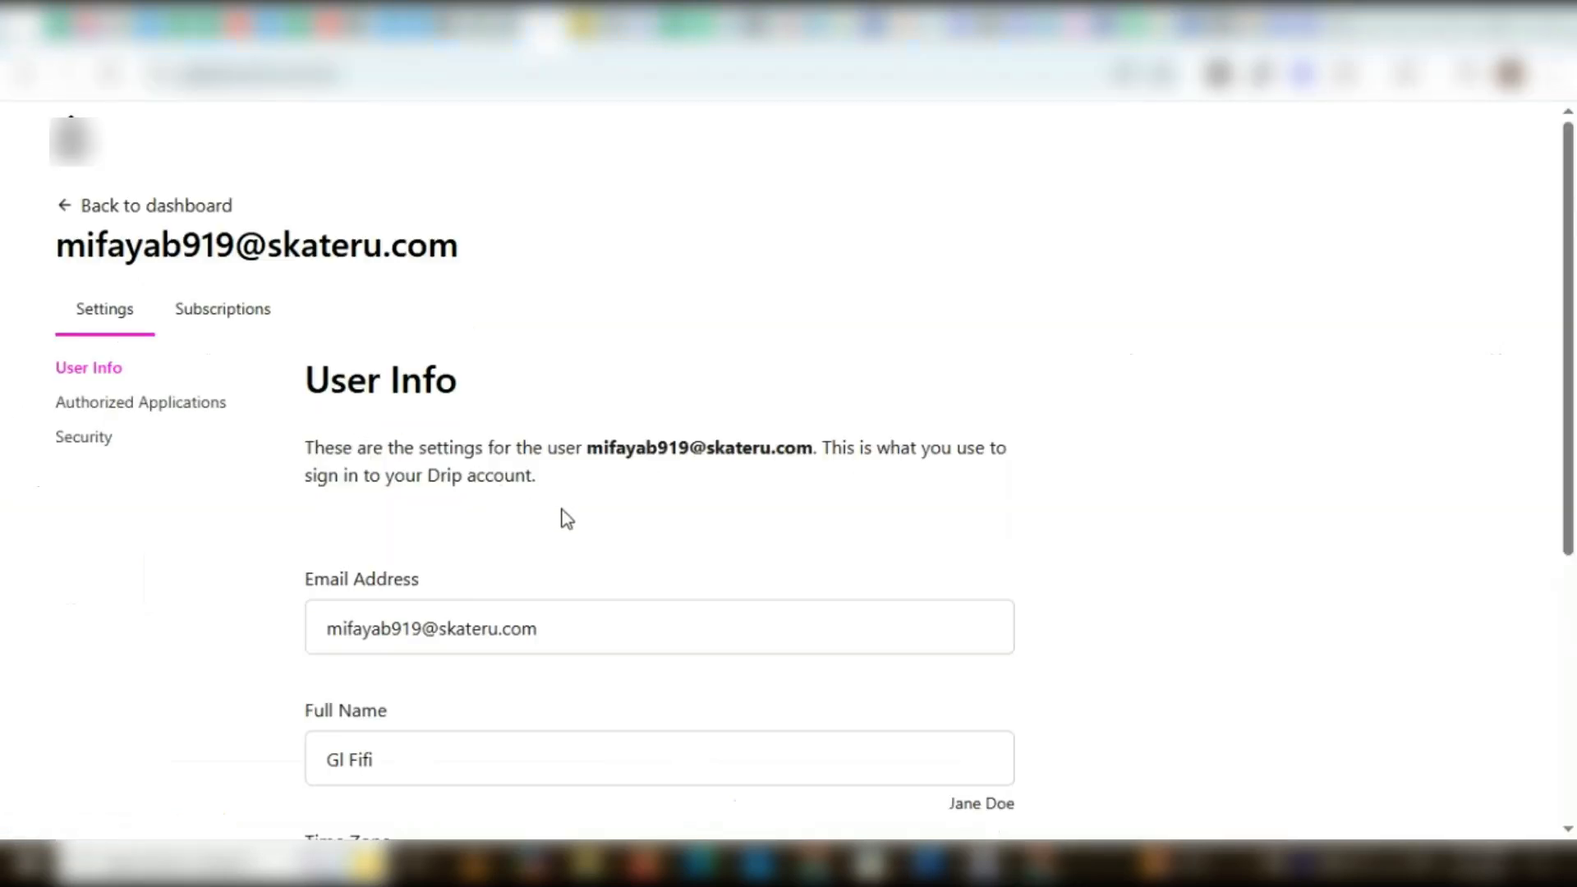
Copy the API token from the Drip user info settings
scroll(567, 520, down, 5)
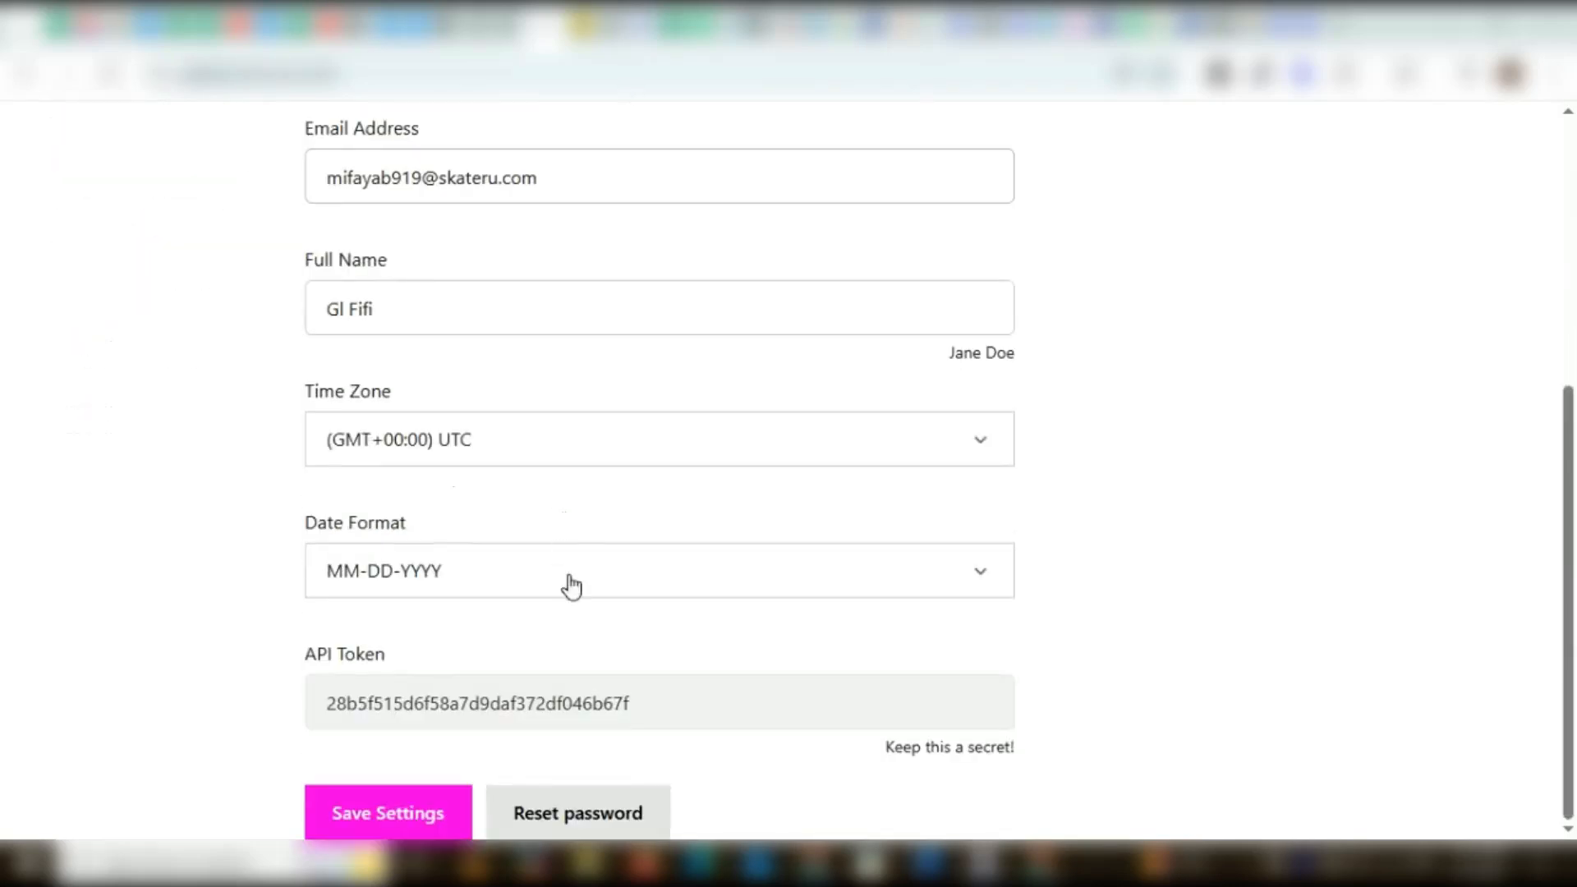
double_click(499, 707)
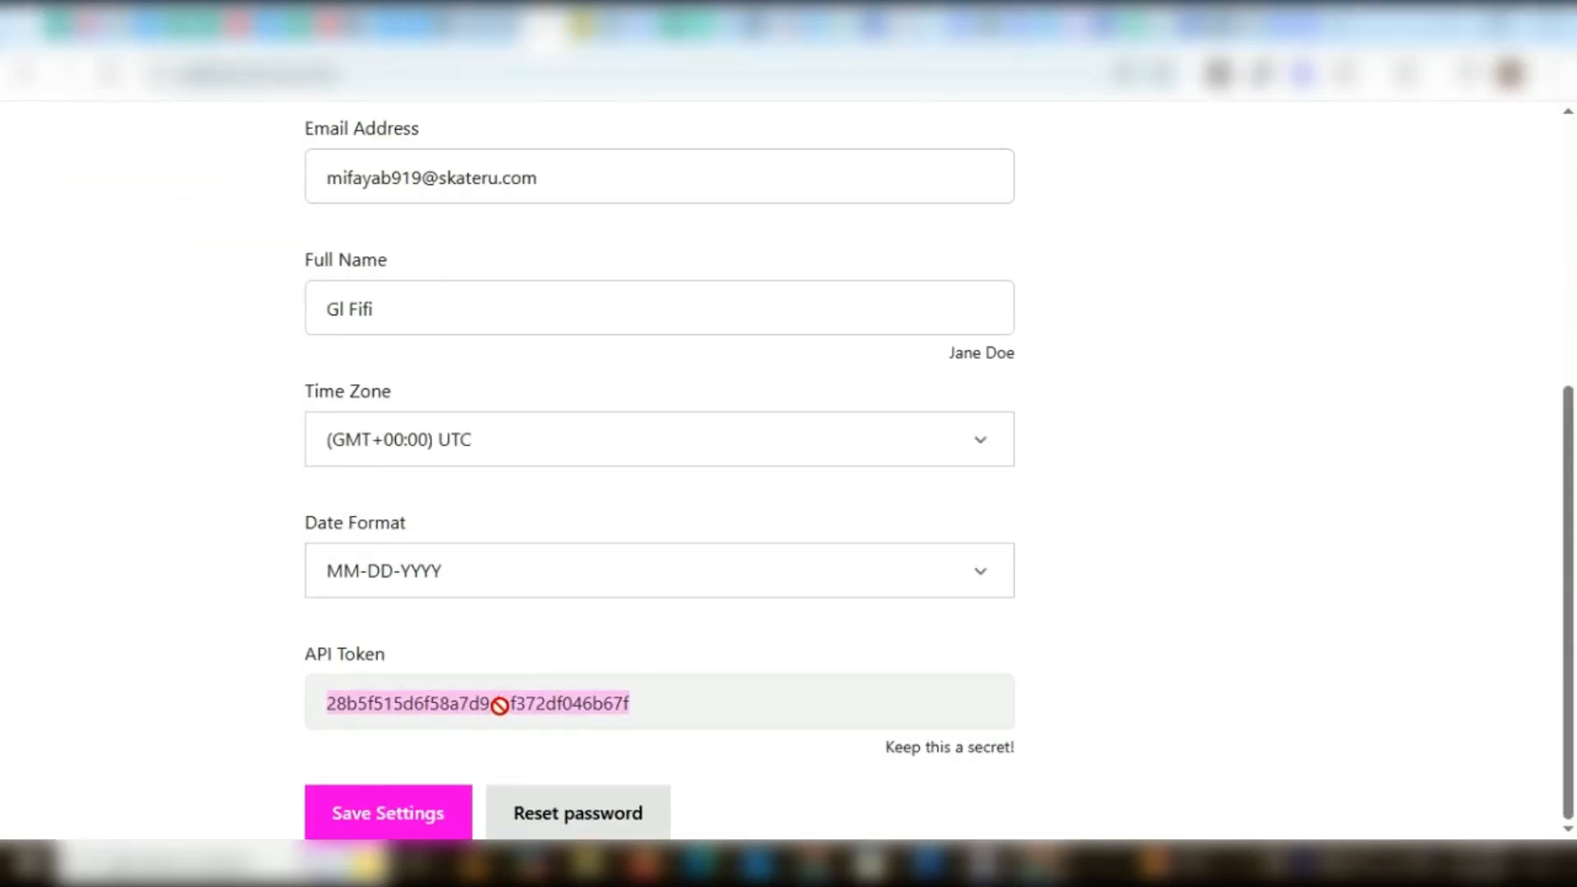
right_click(499, 707)
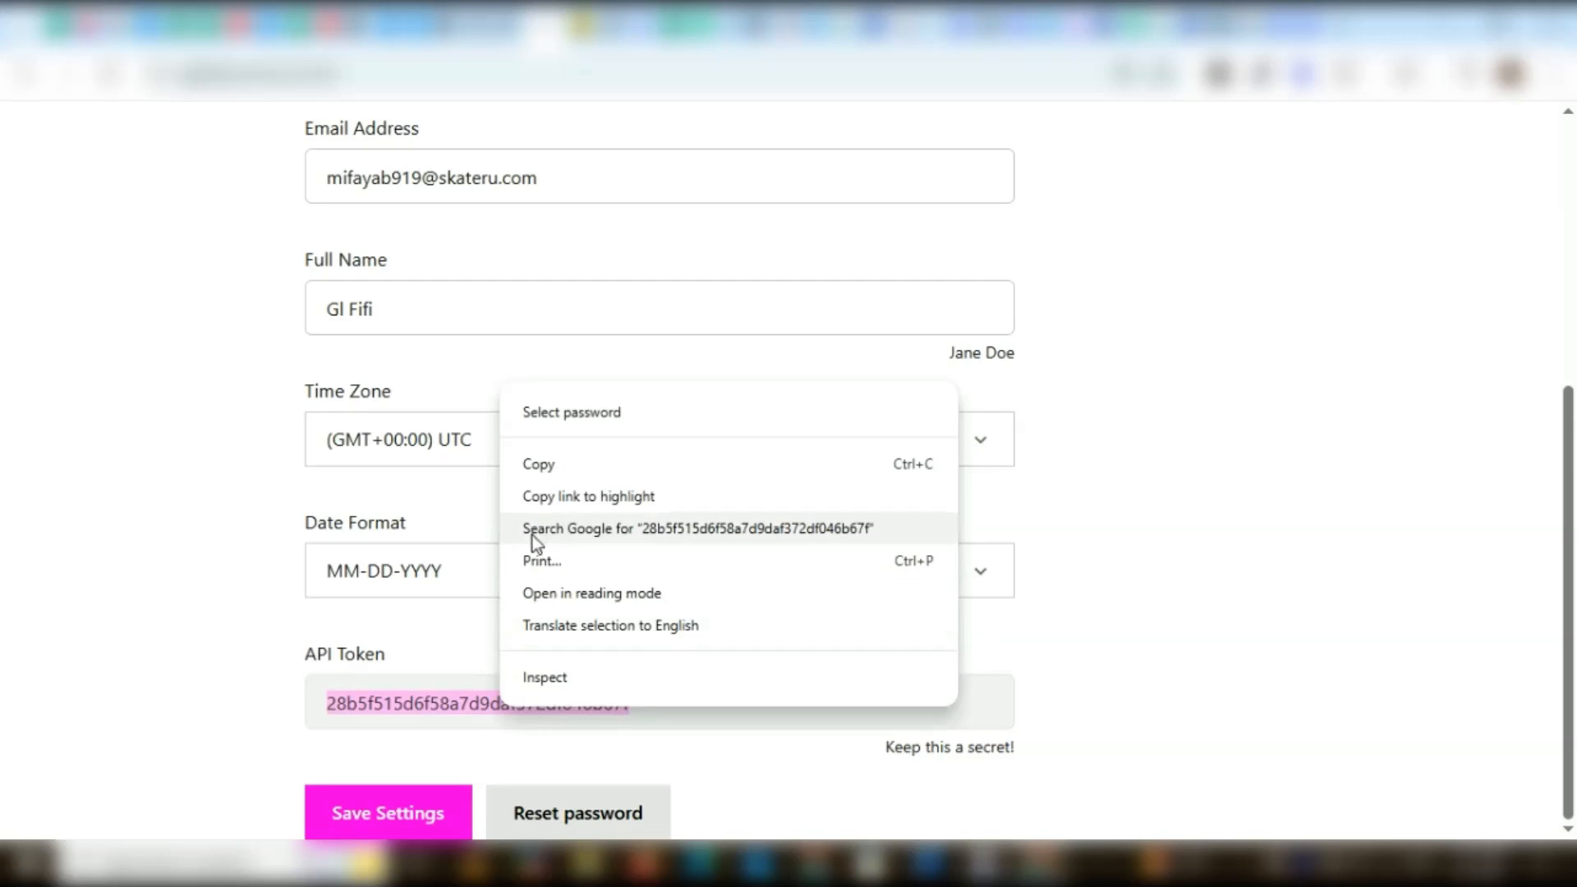
click(543, 465)
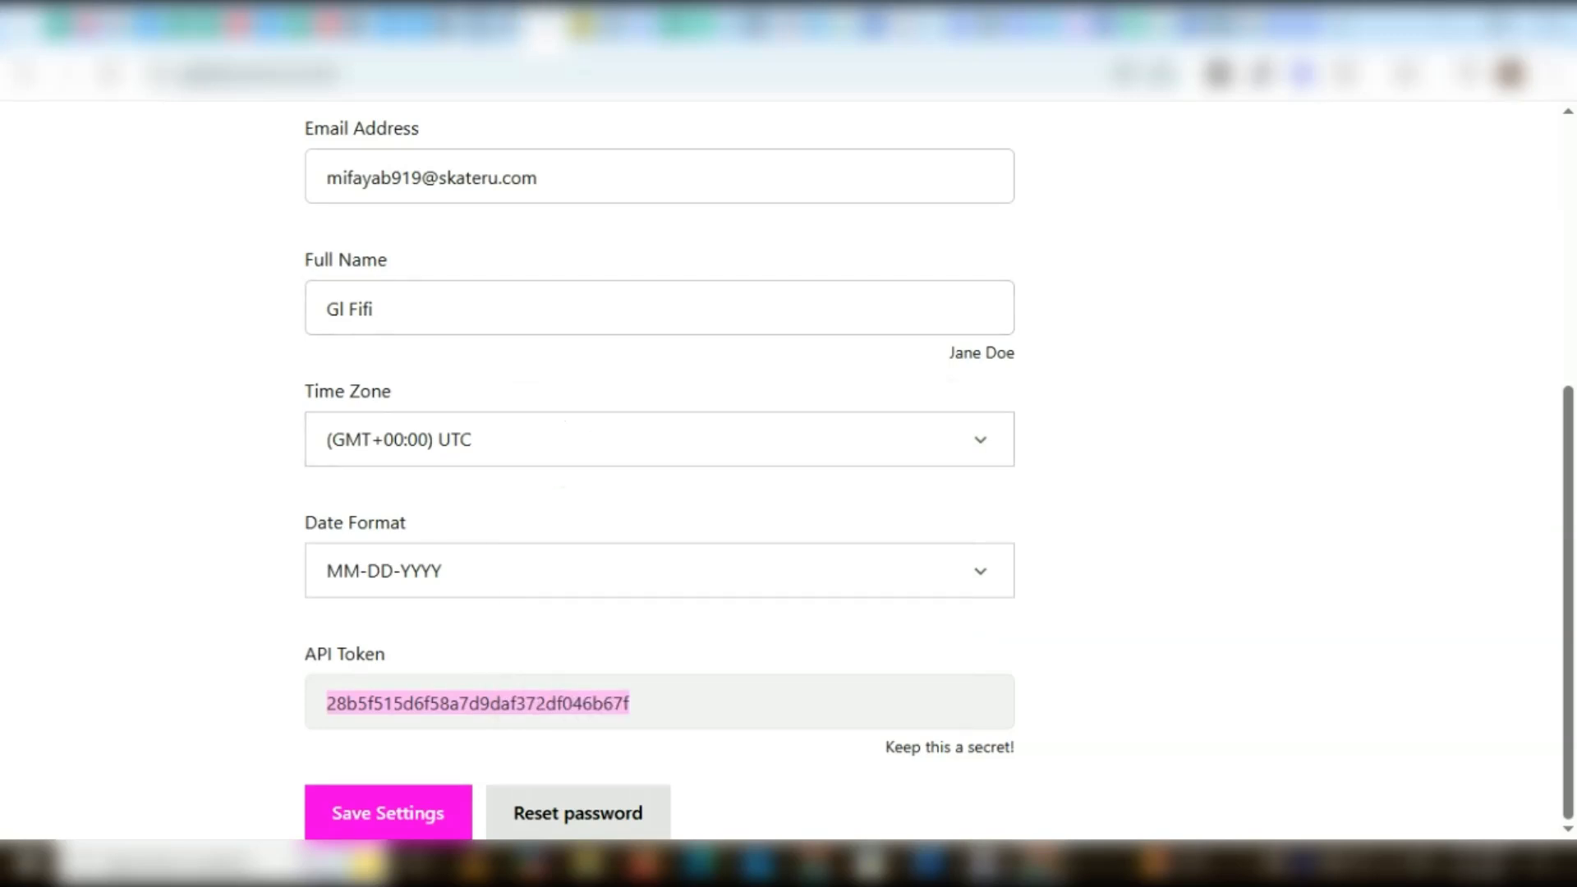
Return to HighLevel, start the integration setup and paste the API token as the ApiKey
click(468, 23)
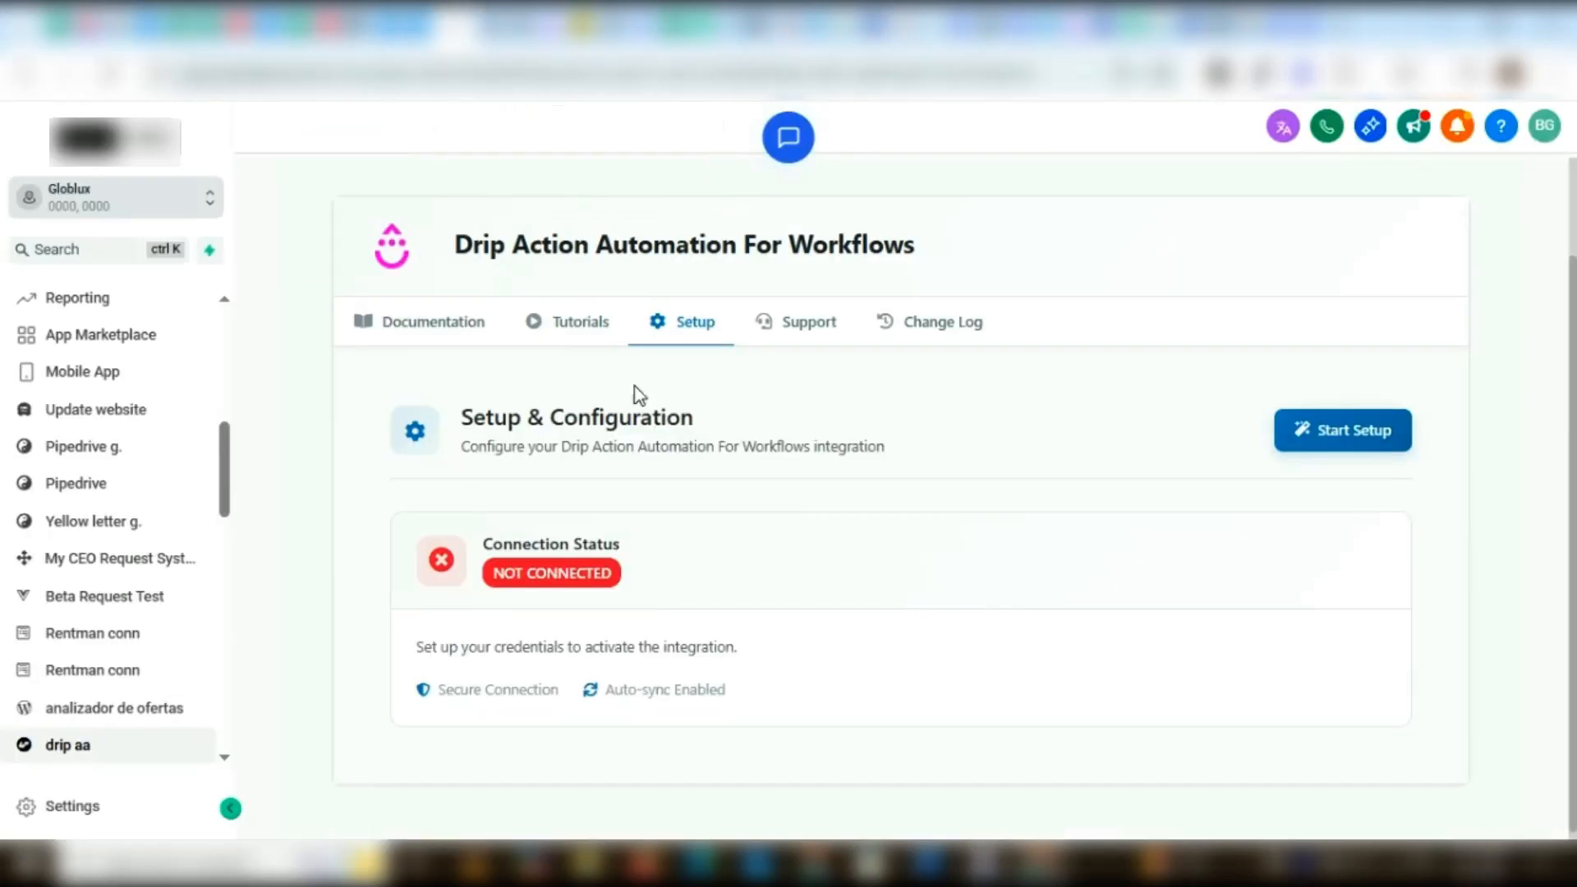
click(1384, 431)
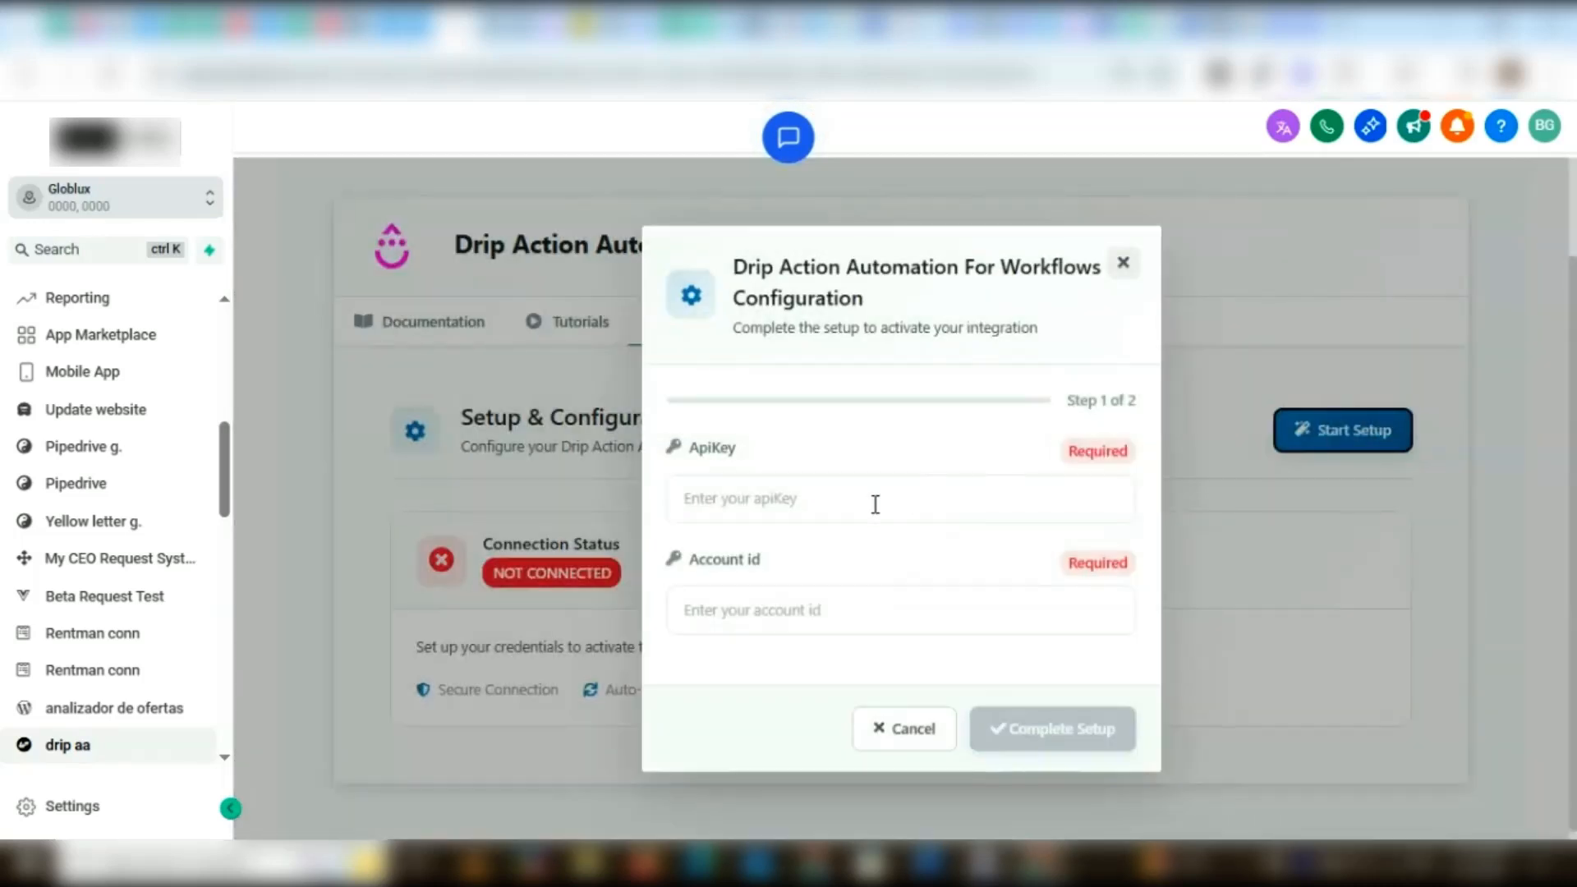
click(738, 511)
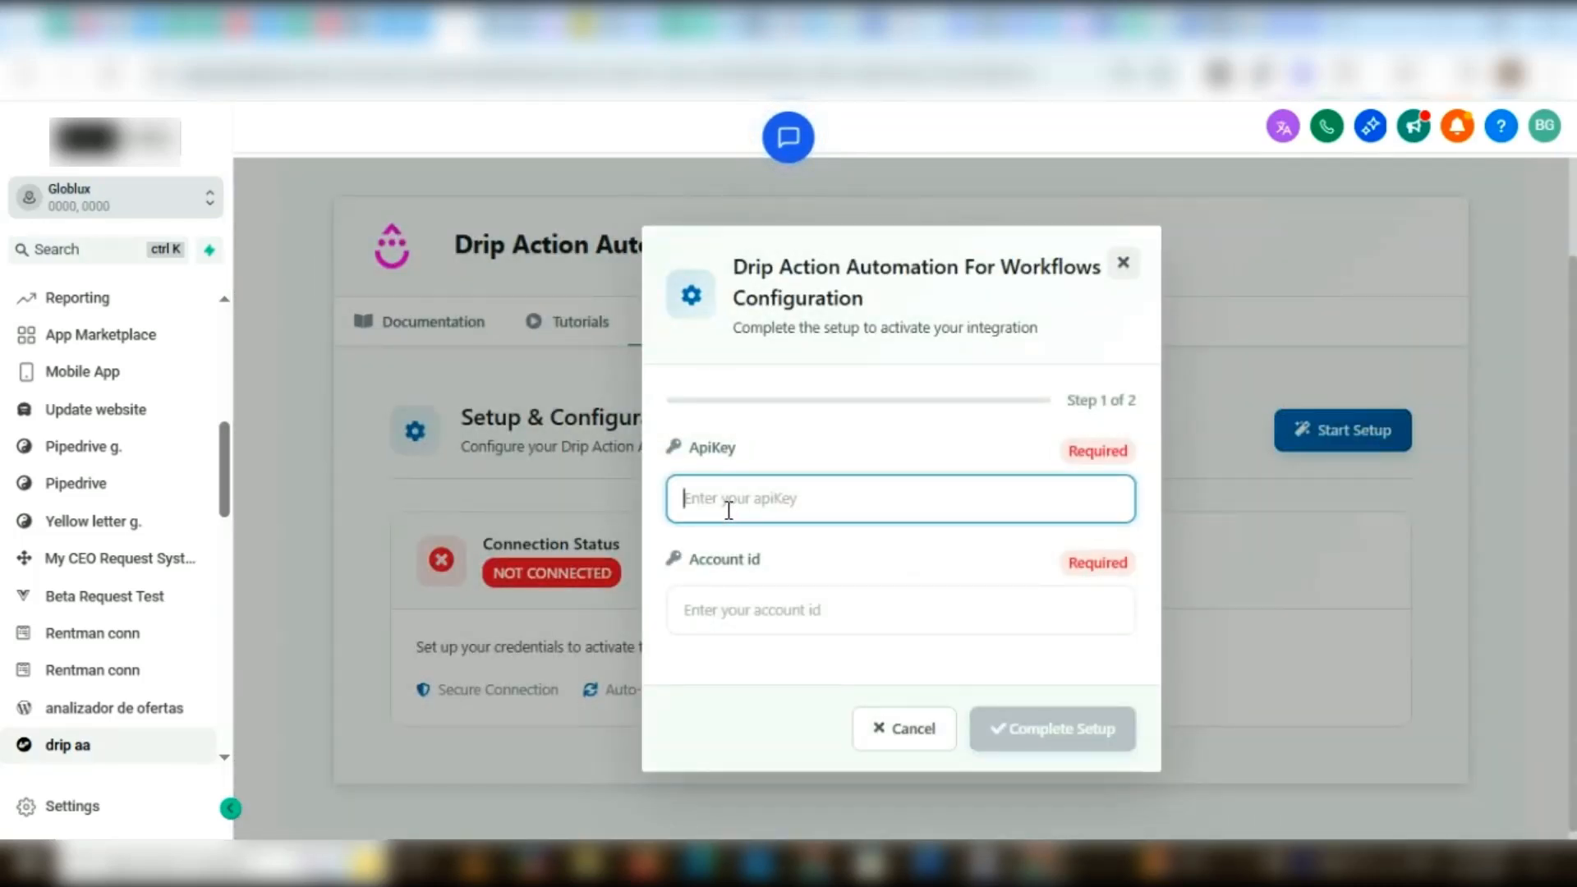
key(ctrl+v)
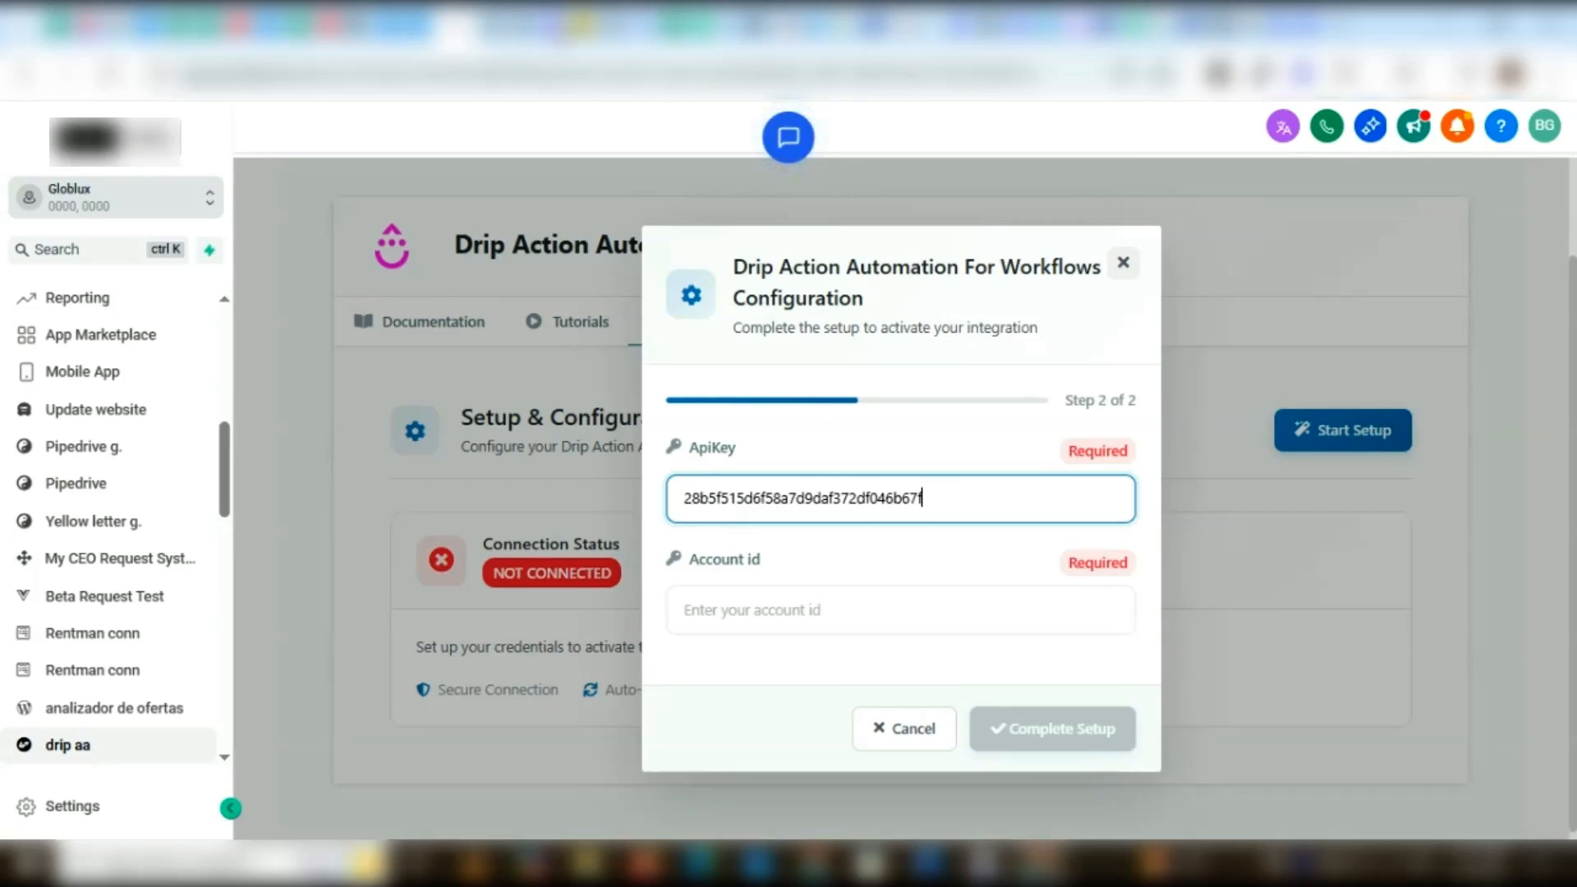
Switch to Drip, open its account settings and copy the account ID
click(559, 28)
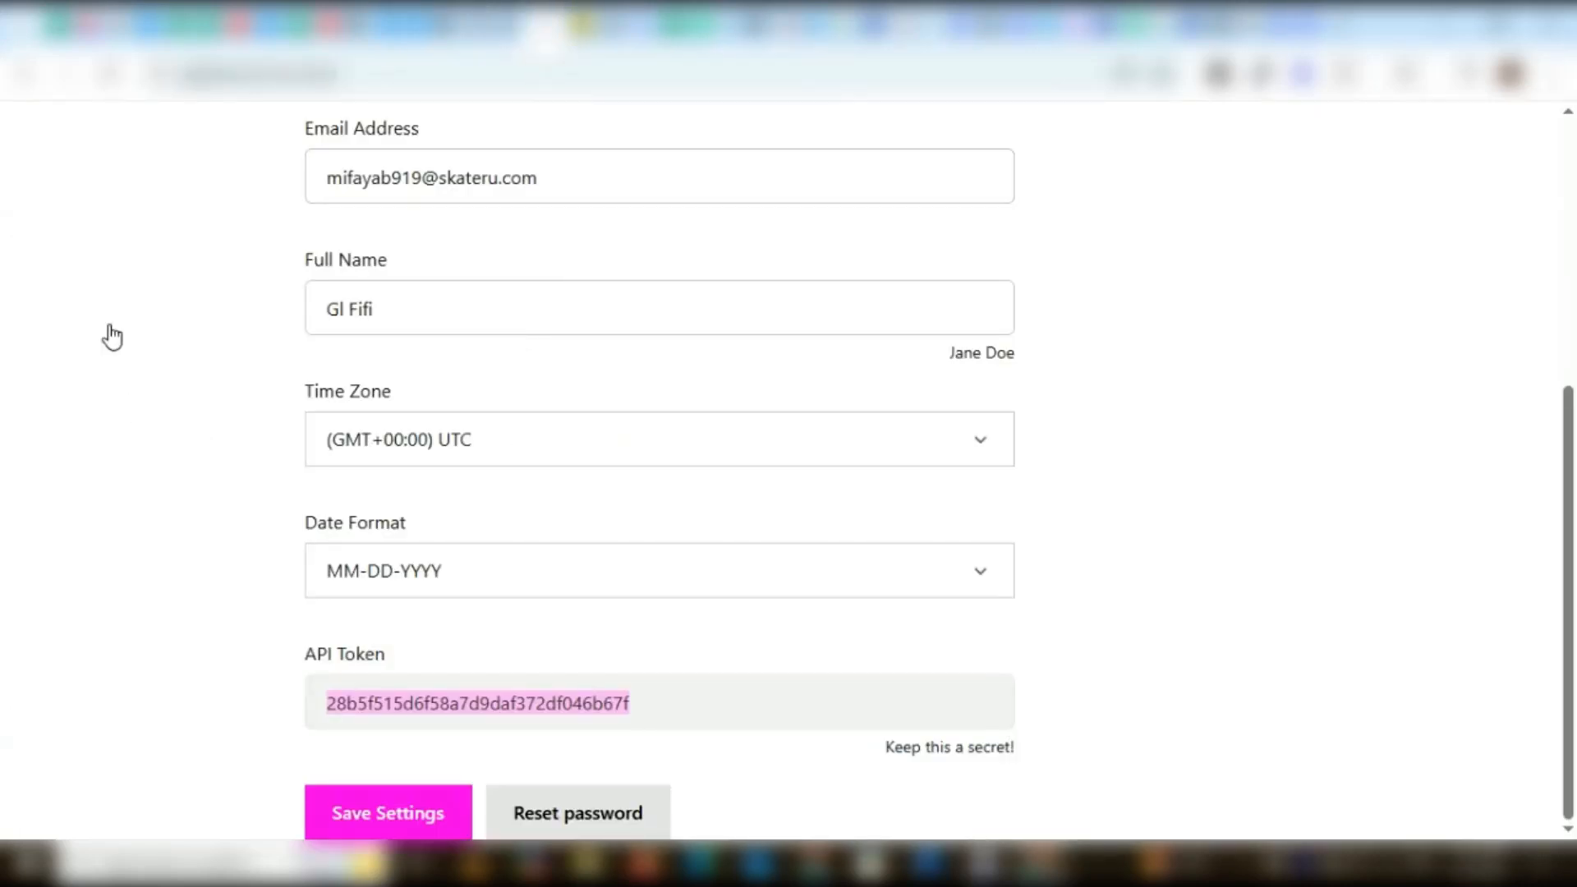
scroll(117, 323, up, 5)
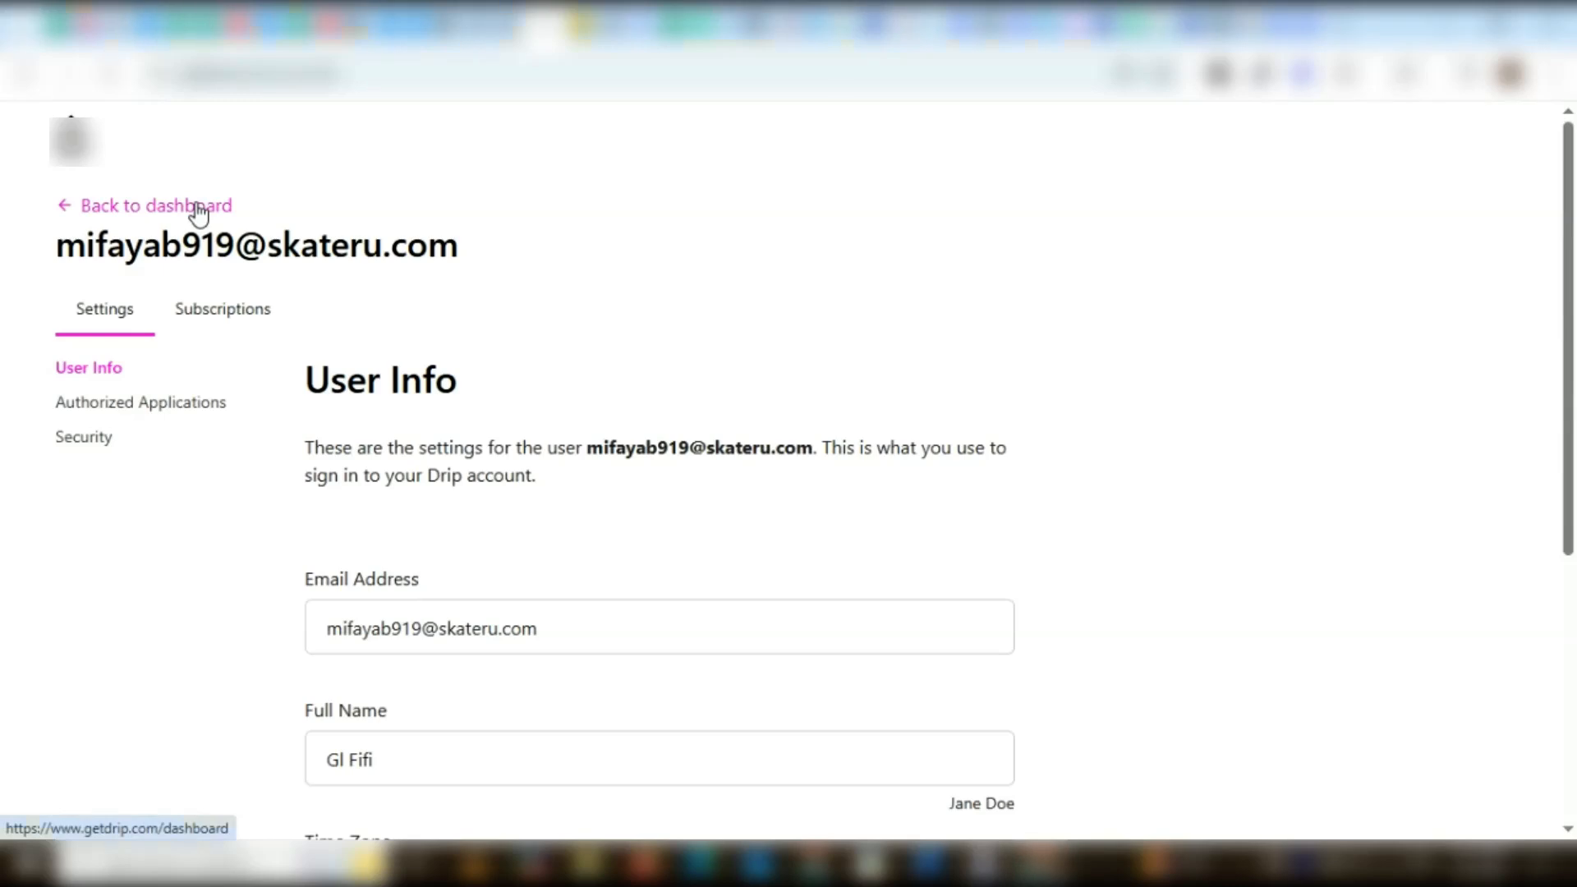
click(201, 212)
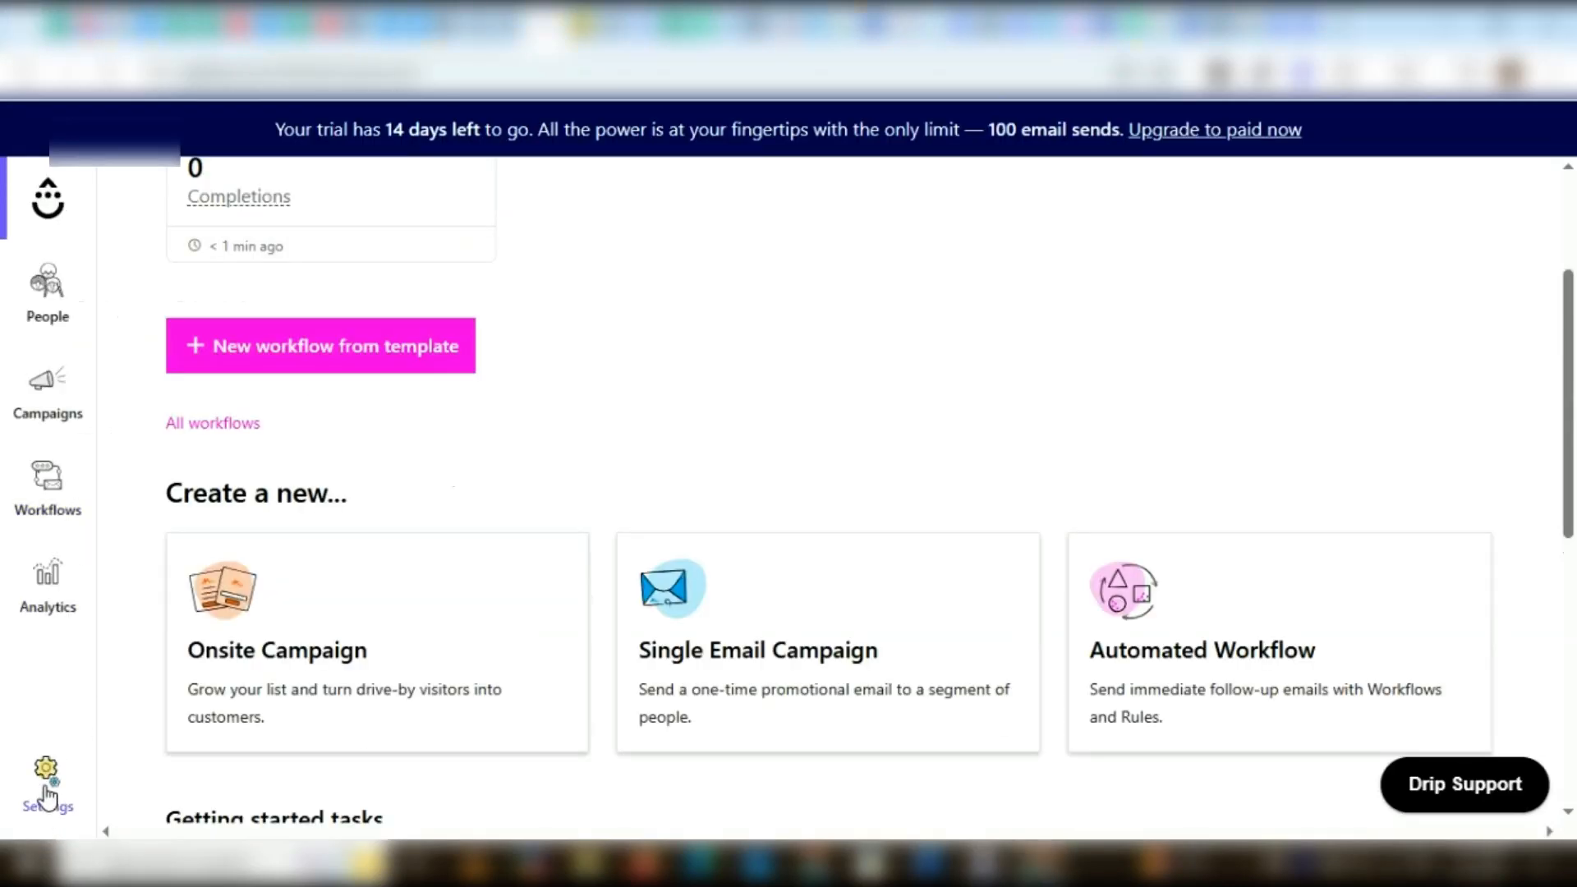
click(47, 799)
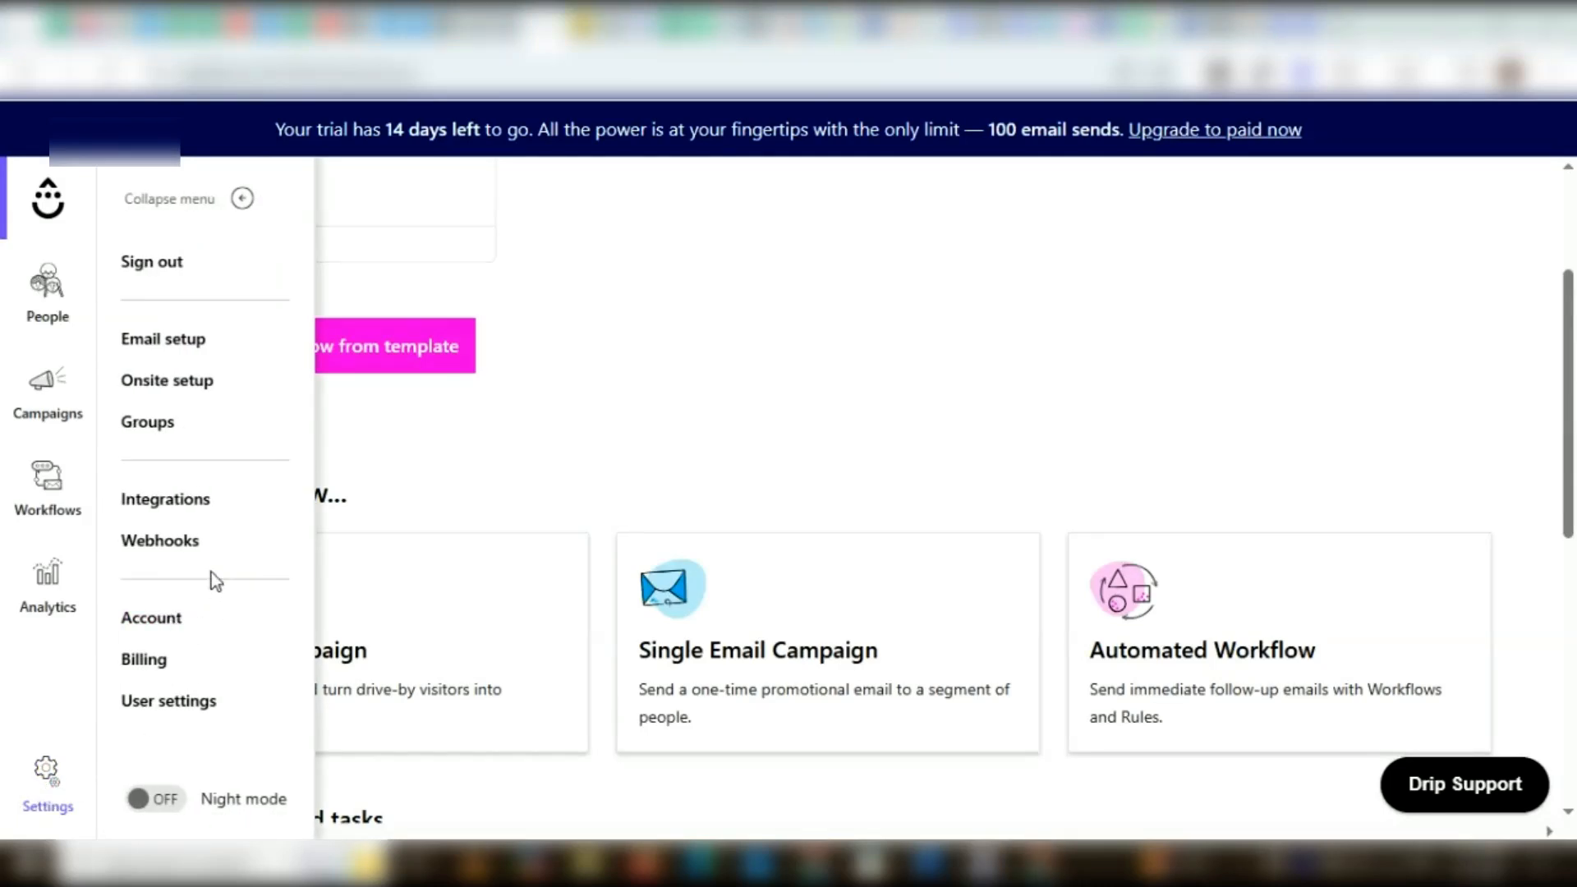
click(131, 329)
scroll(859, 493, down, 5)
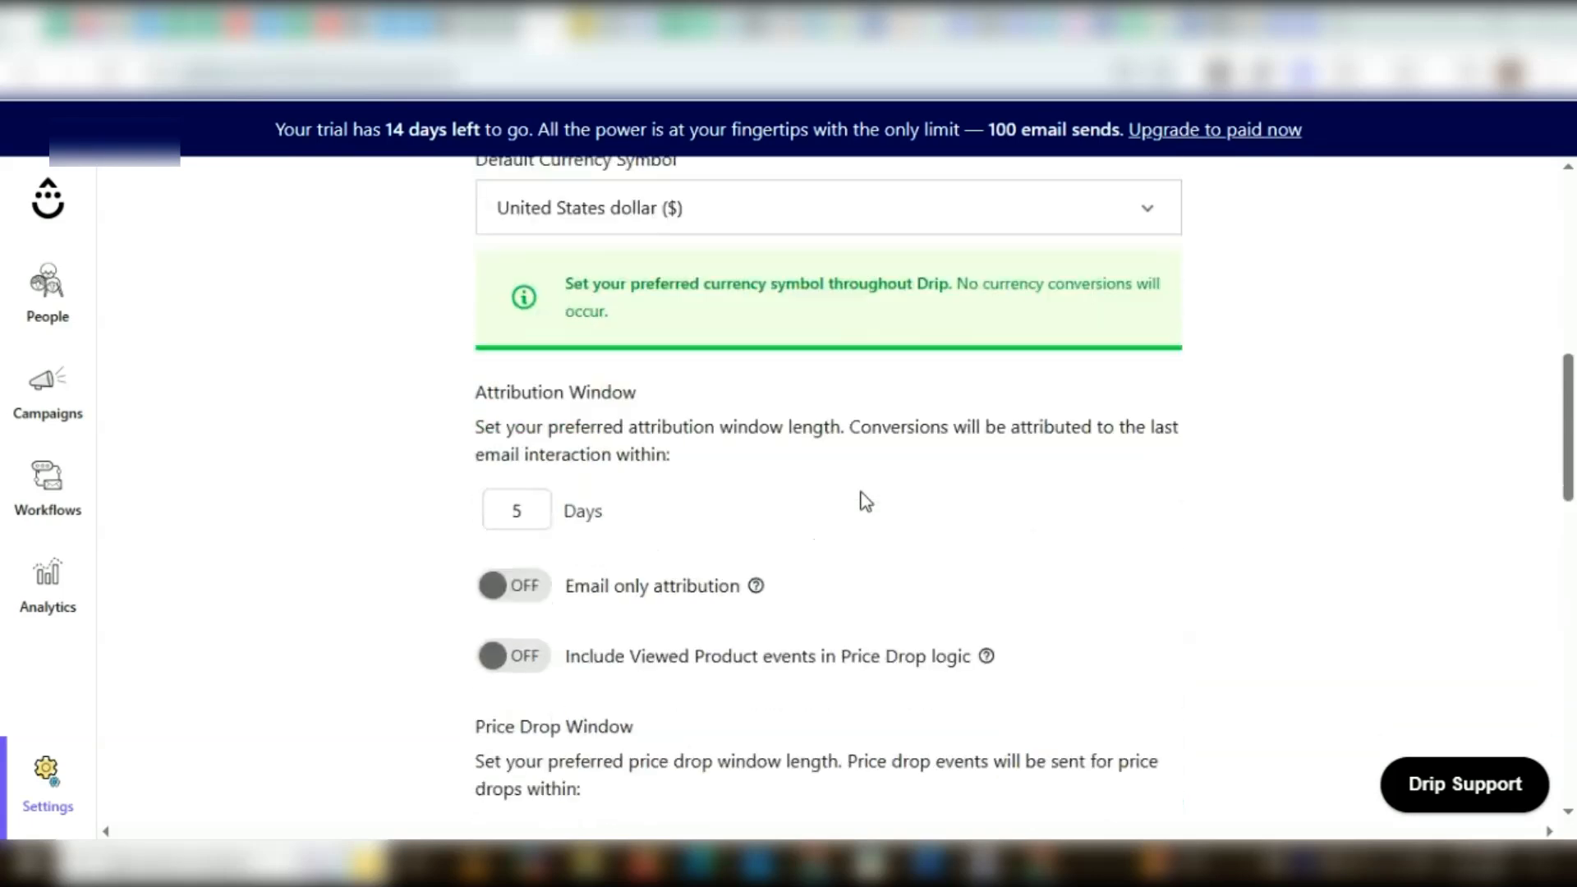
scroll(865, 501, down, 10)
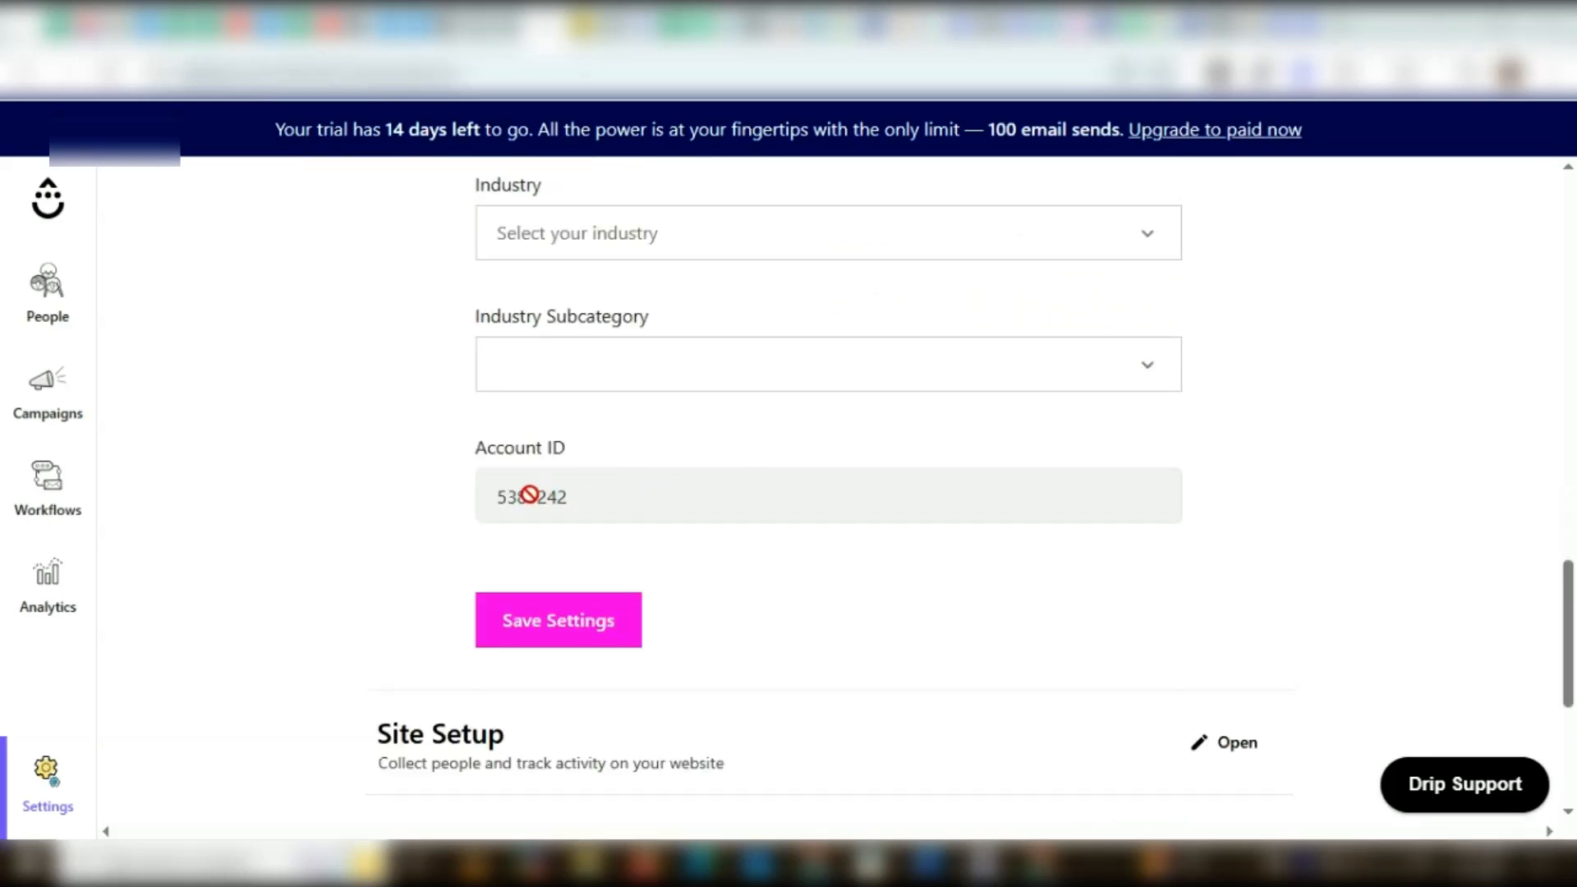
double_click(530, 497)
right_click(531, 496)
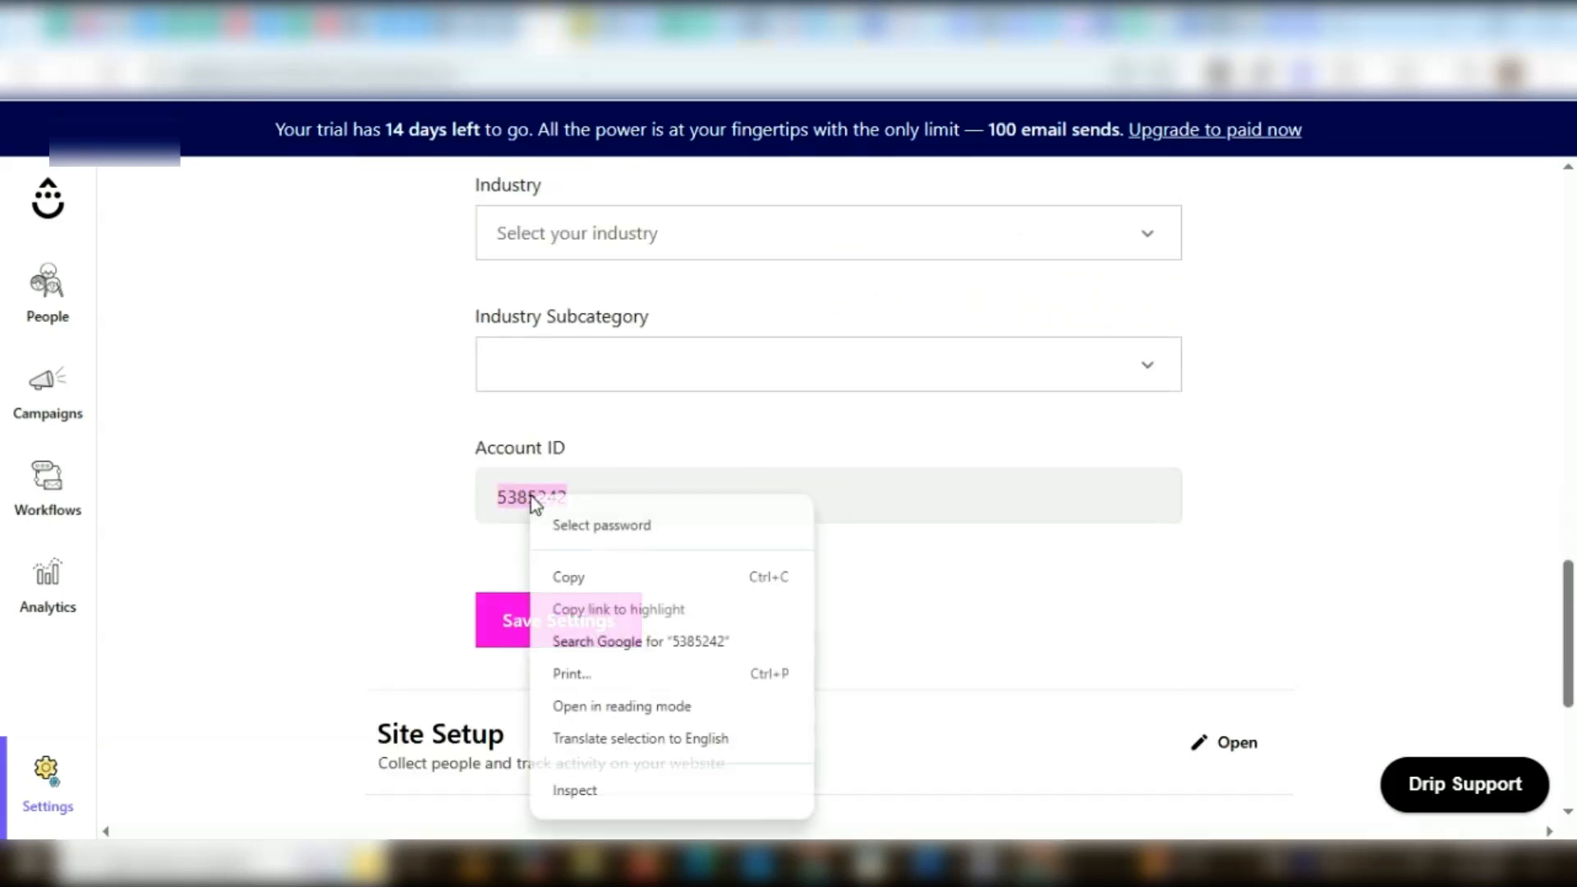
click(578, 577)
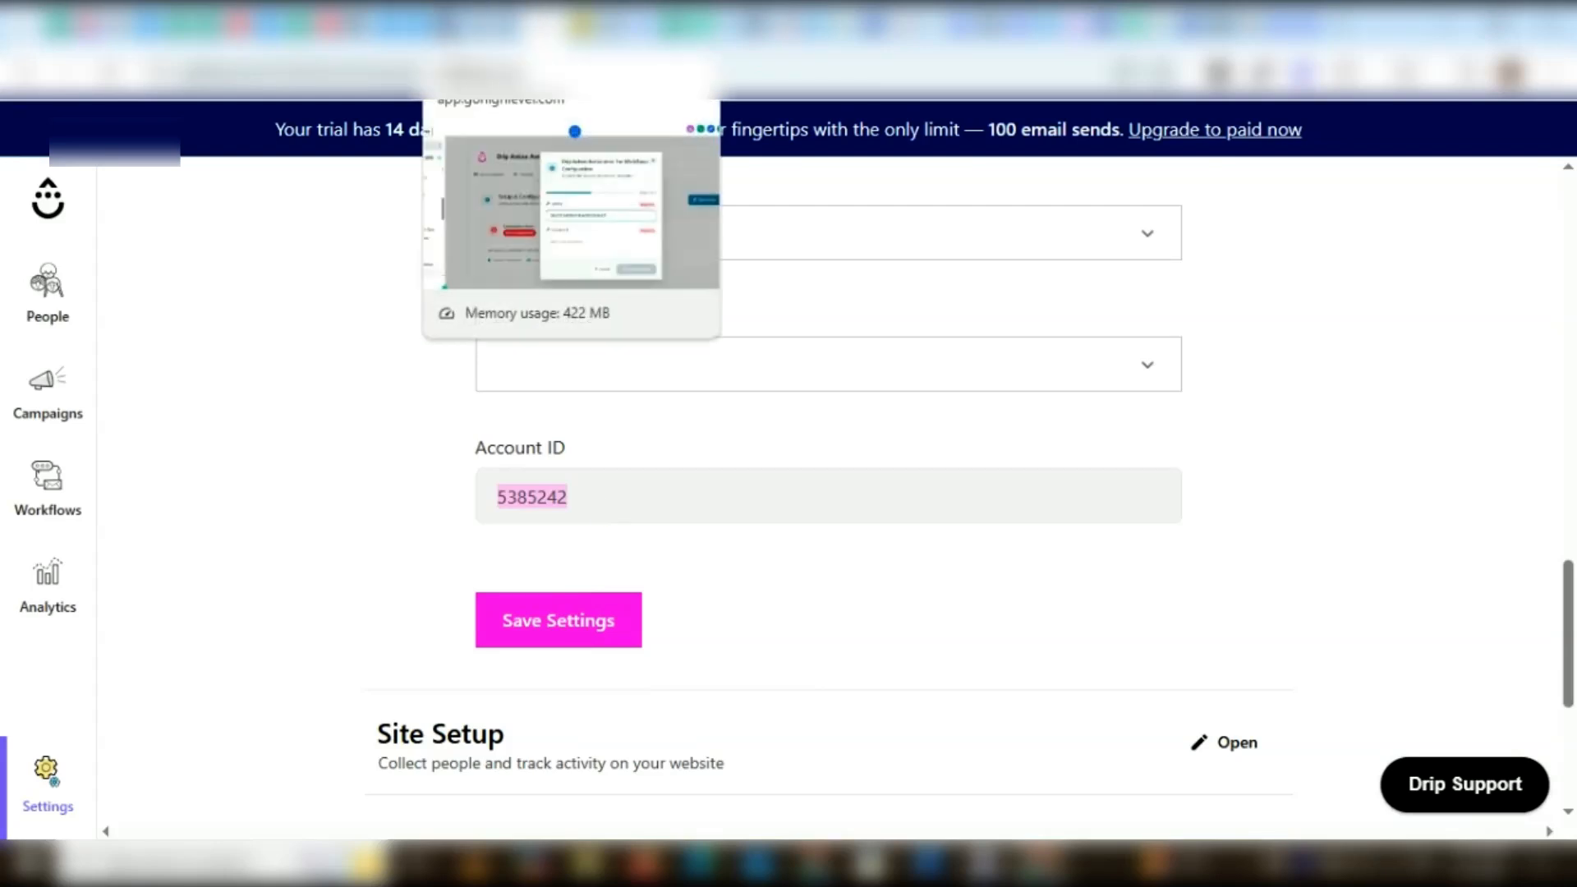
Return to HighLevel, paste the account ID into the configuration form and complete the setup
click(451, 29)
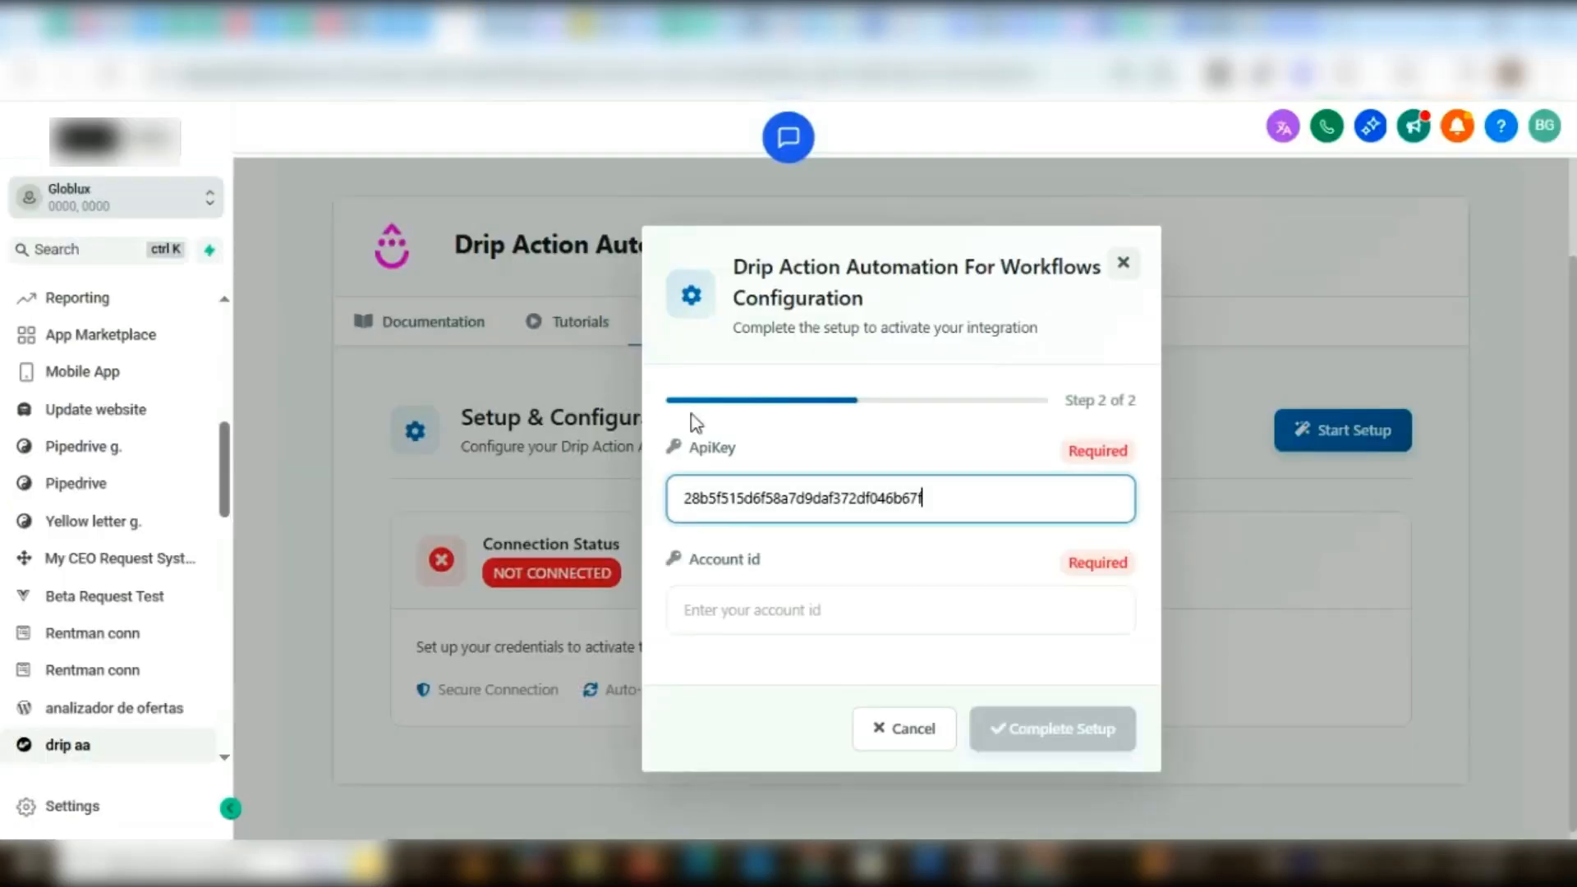
click(730, 615)
key(ctrl+v)
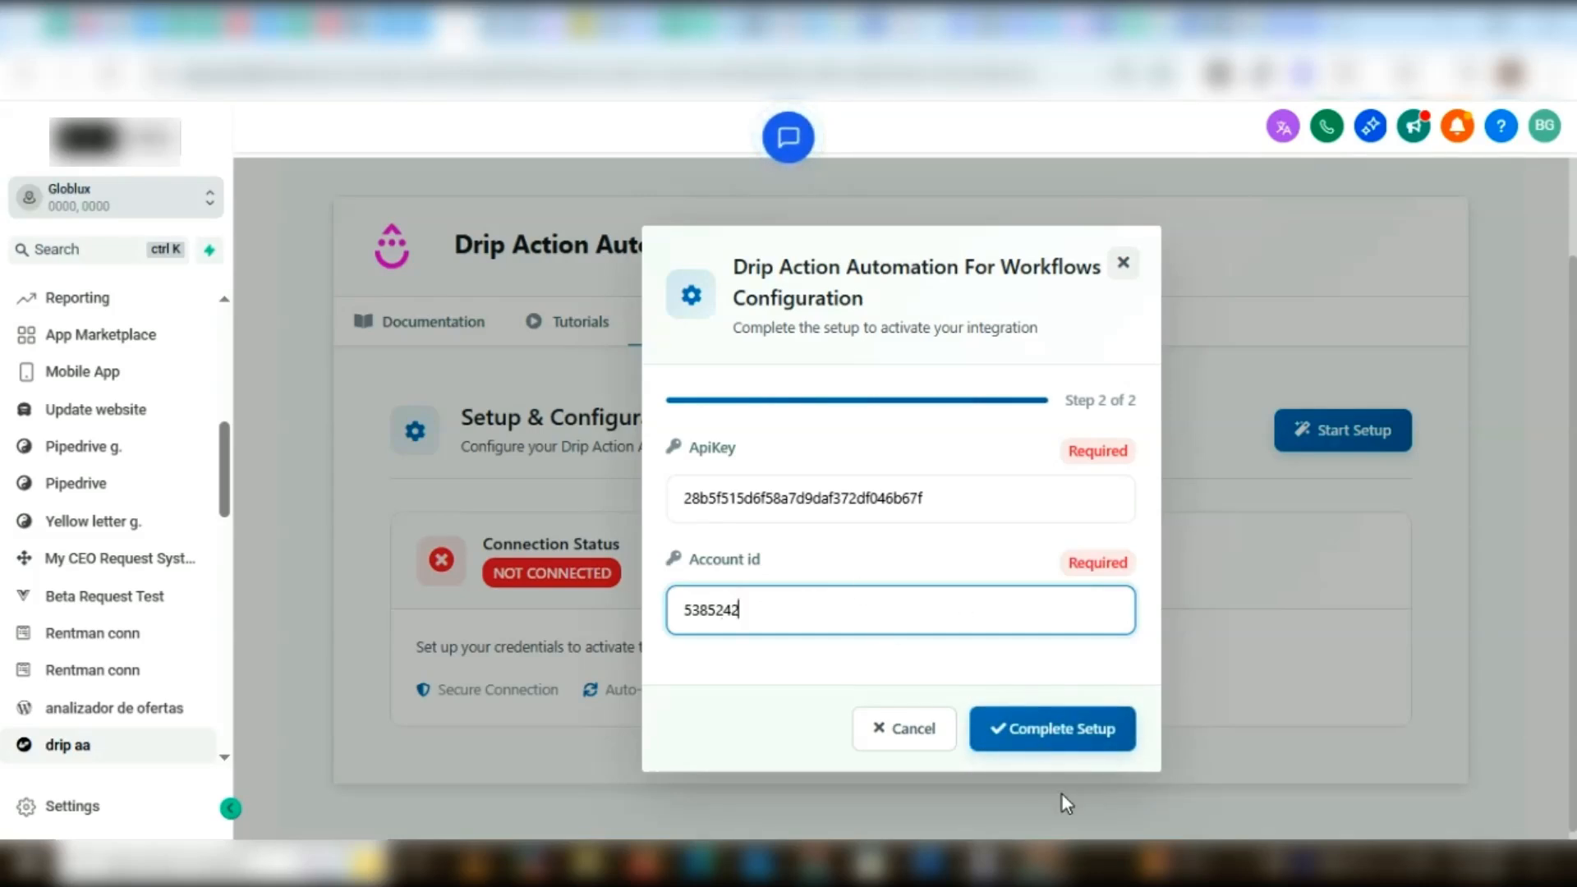
click(1068, 739)
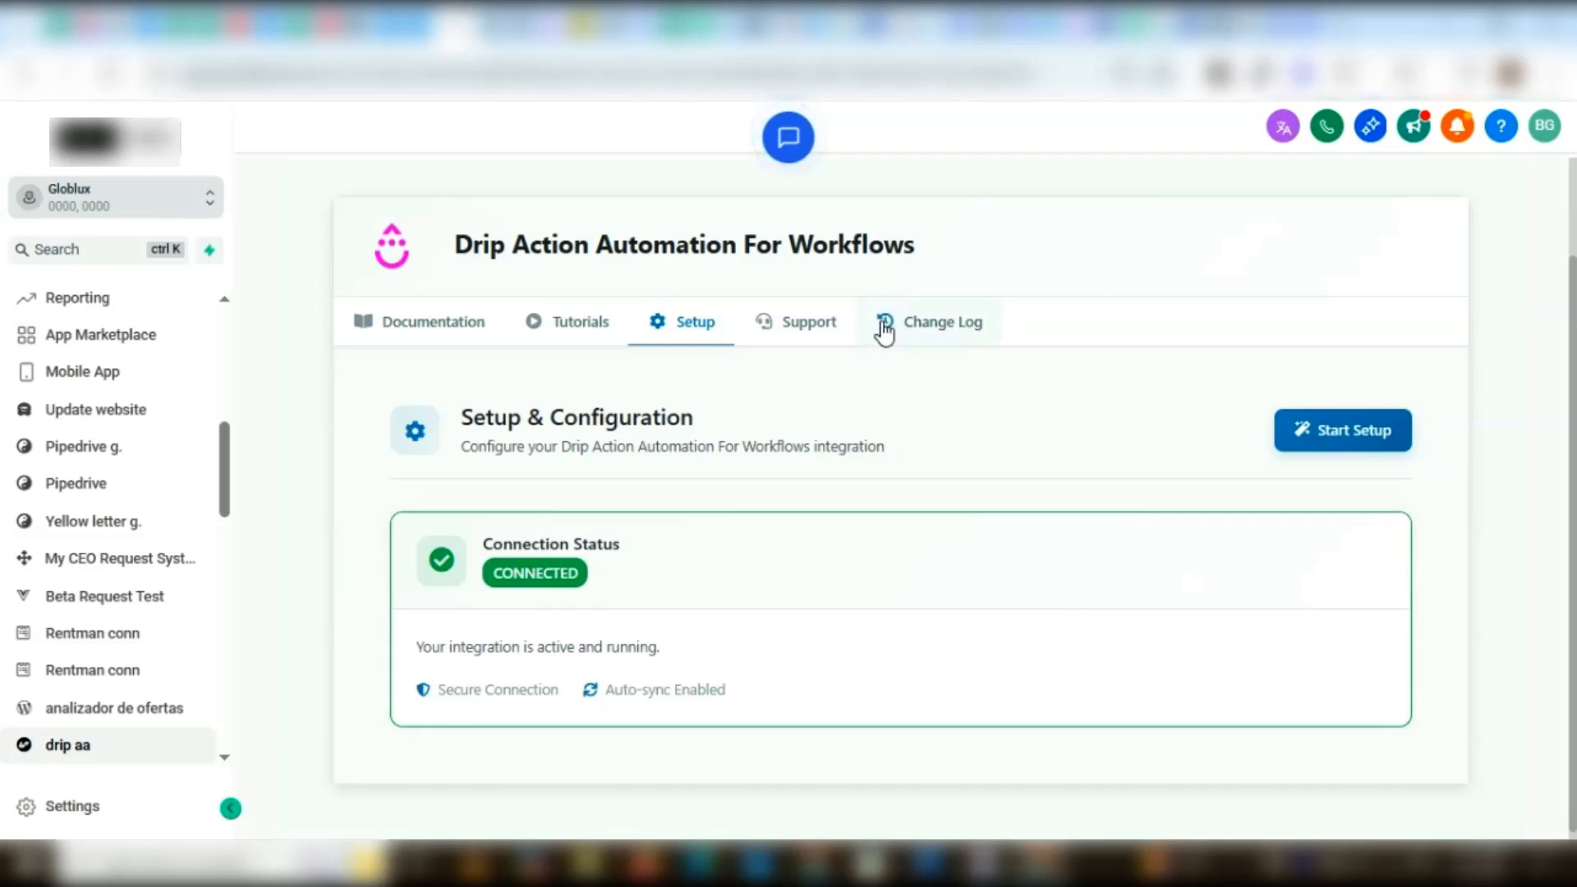
Review the support ticket and video call options in the app's Support Center
click(810, 323)
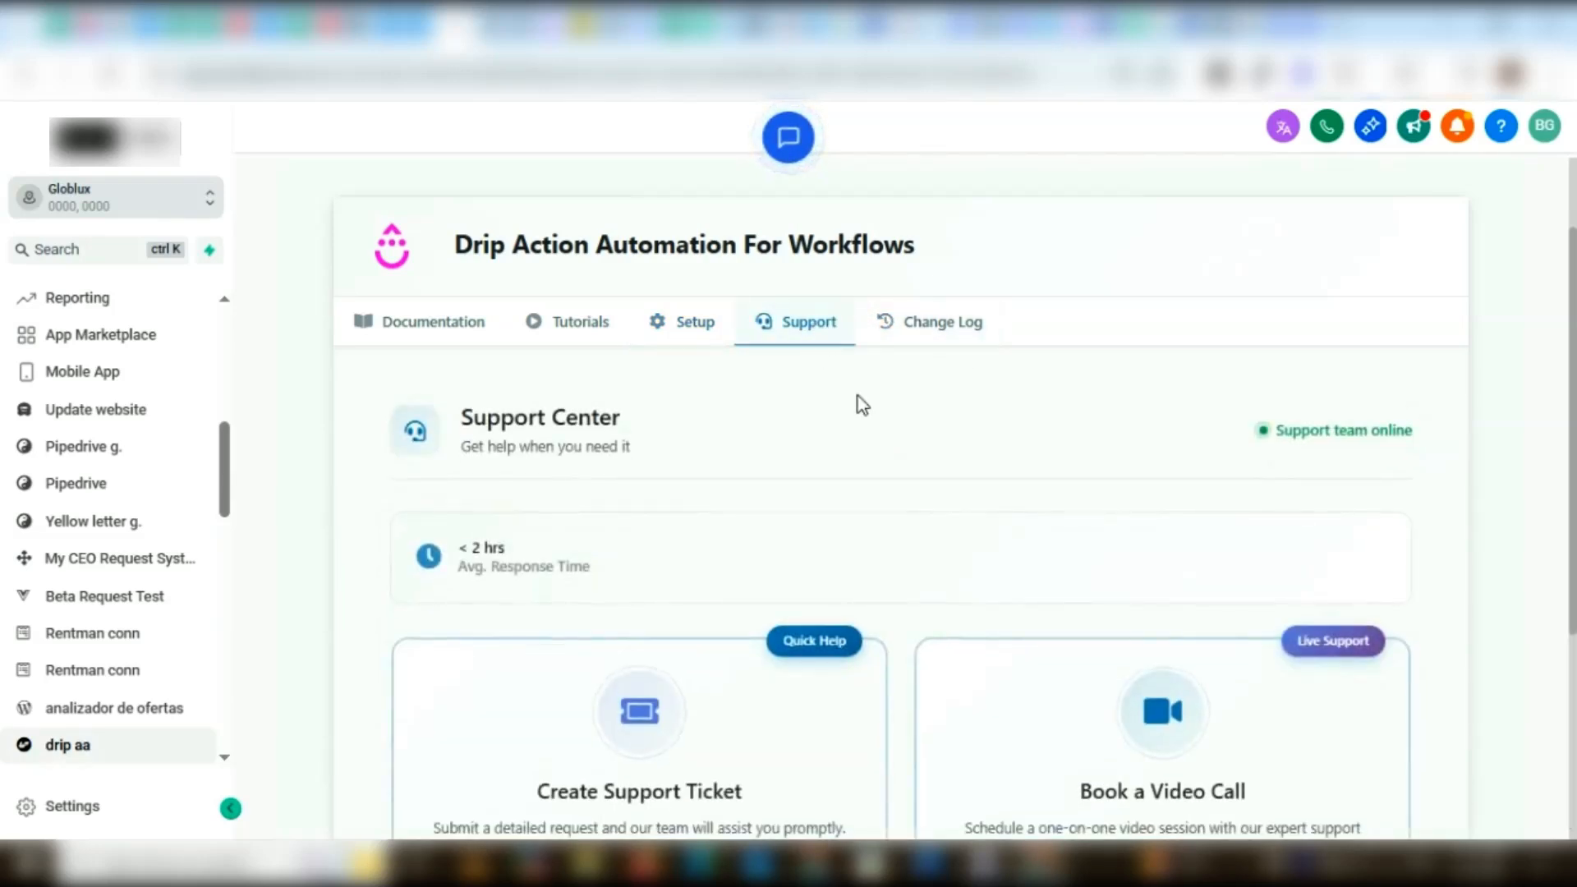
scroll(871, 460, down, 3)
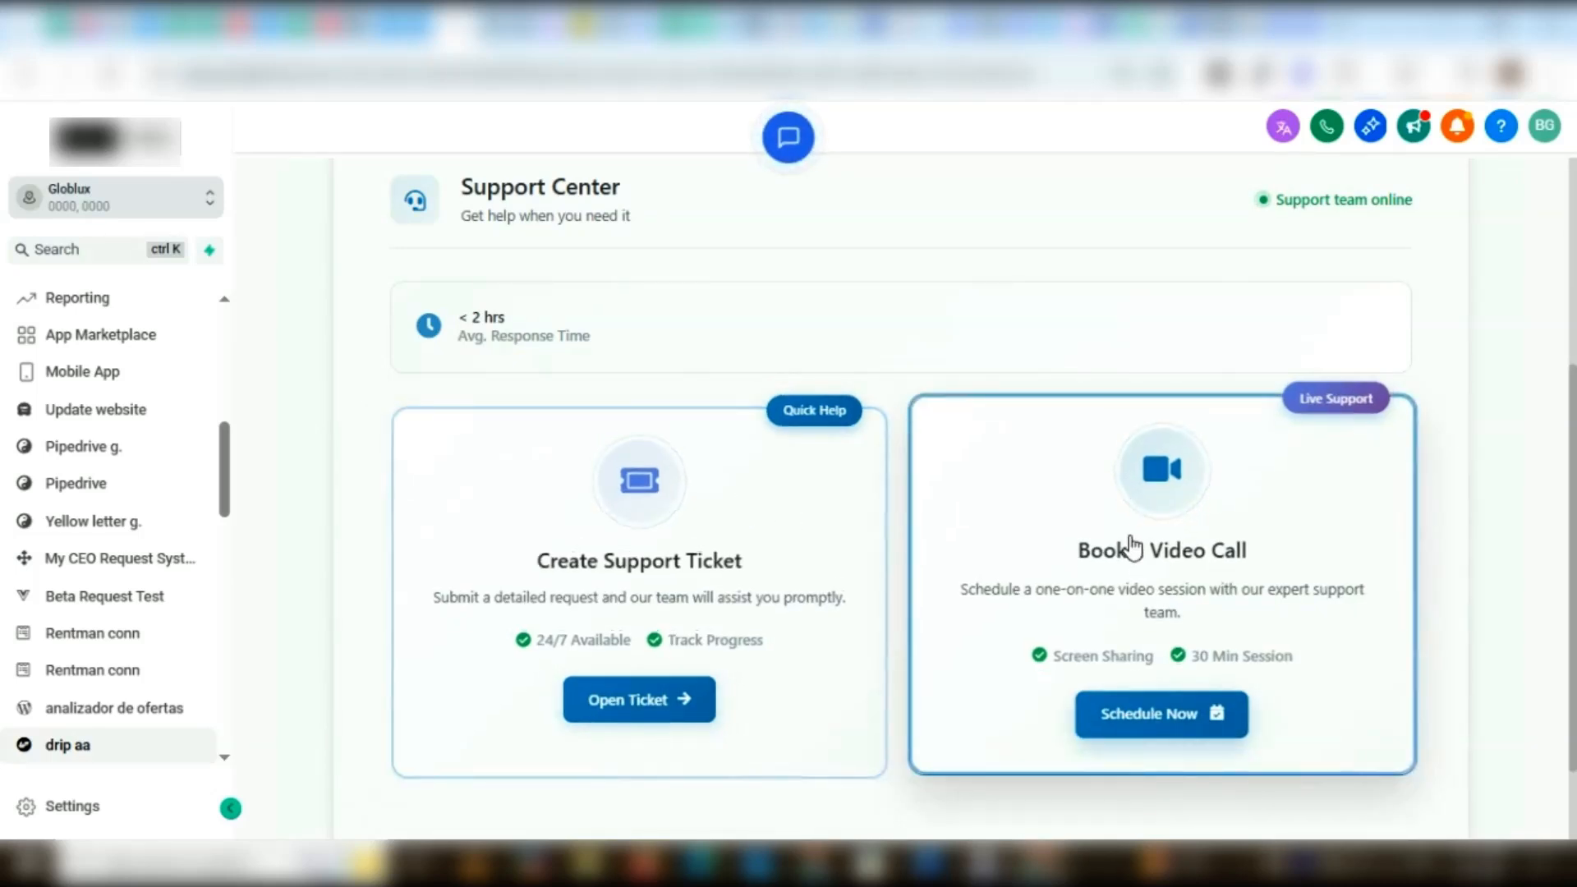
scroll(1037, 539, up, 5)
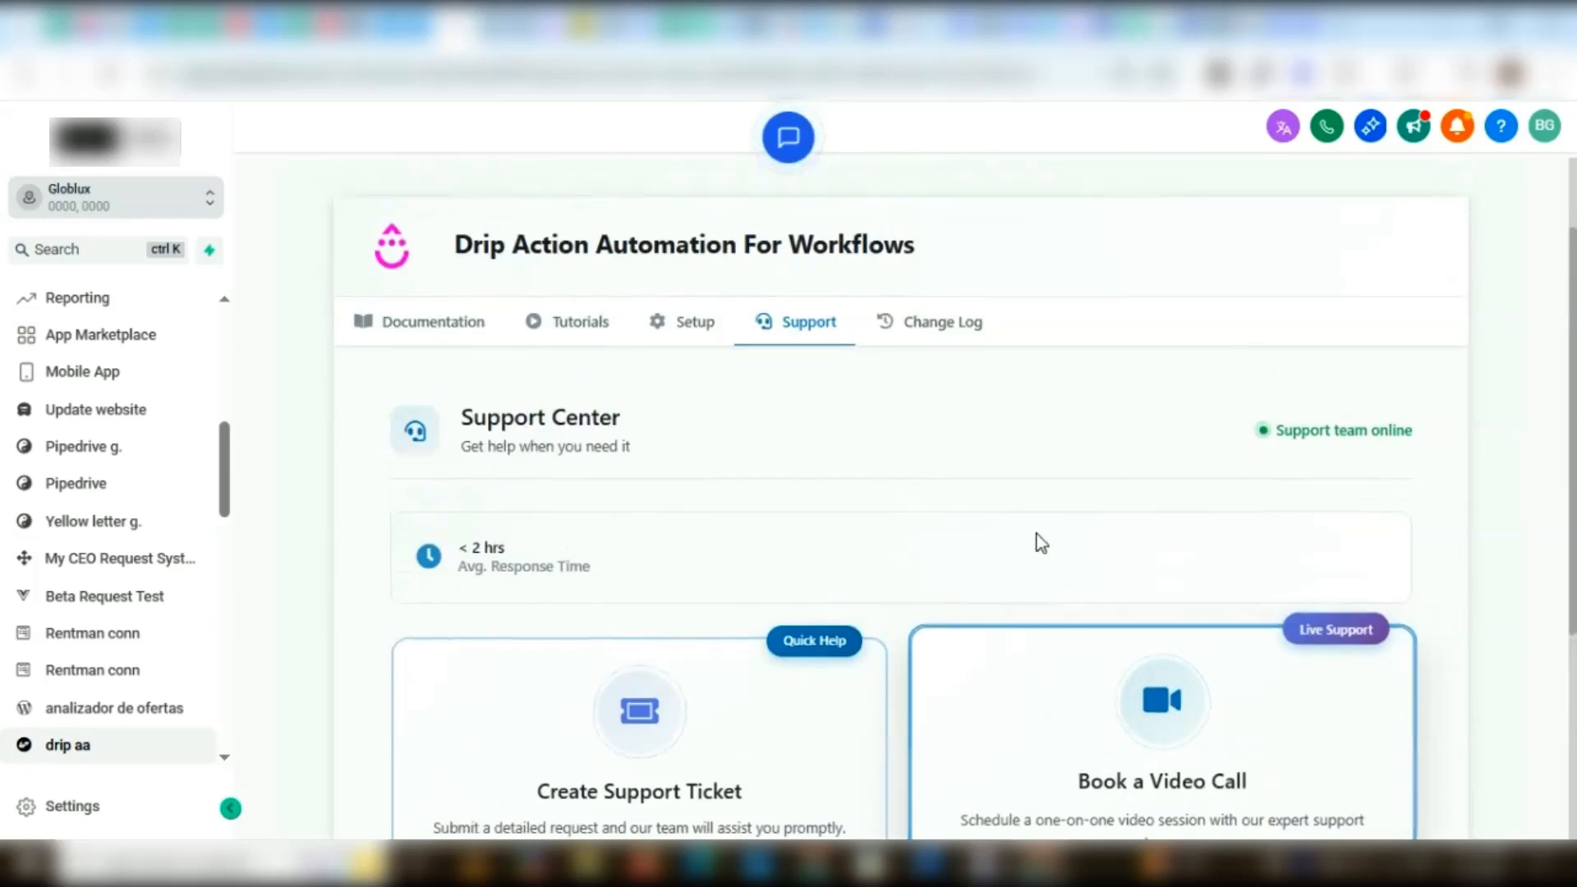
Open the app's Change Log and enable changelog notifications
click(944, 451)
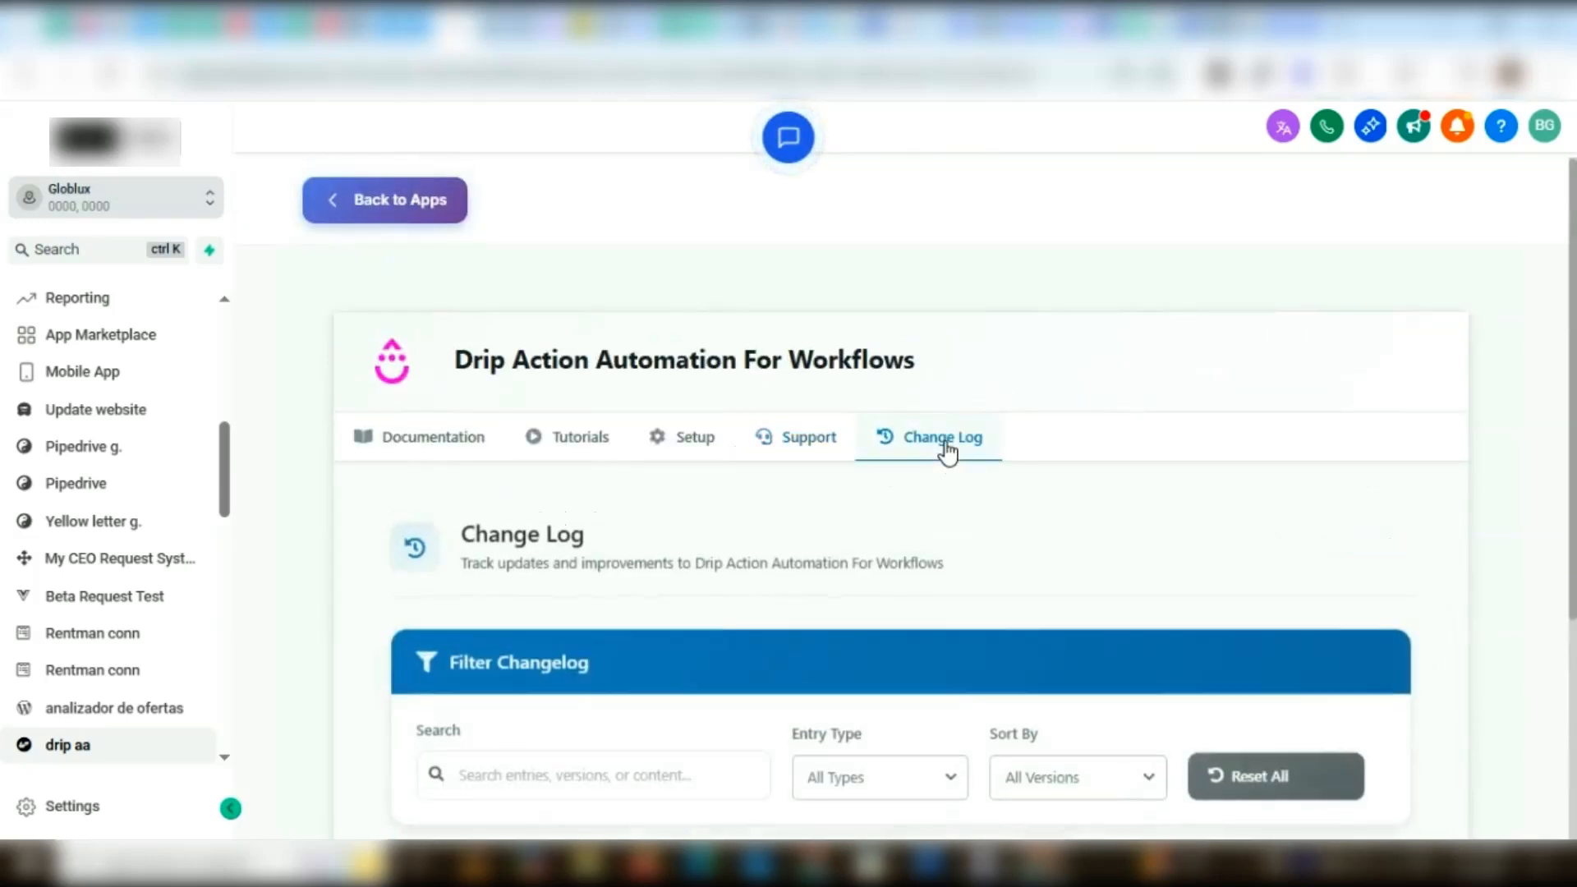
scroll(939, 522, down, 4)
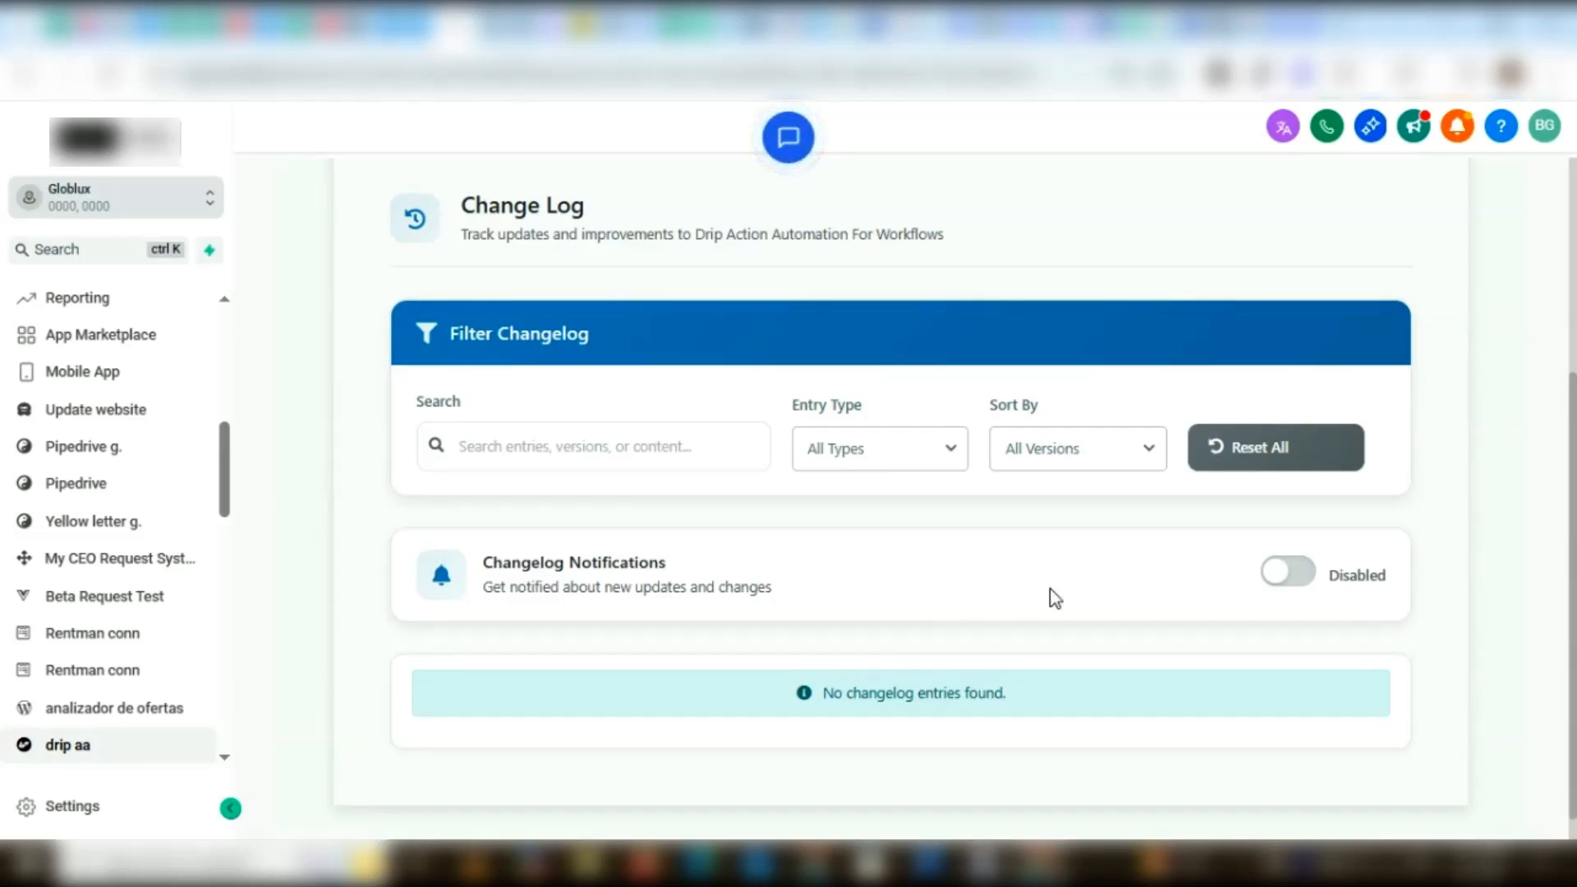
click(1290, 574)
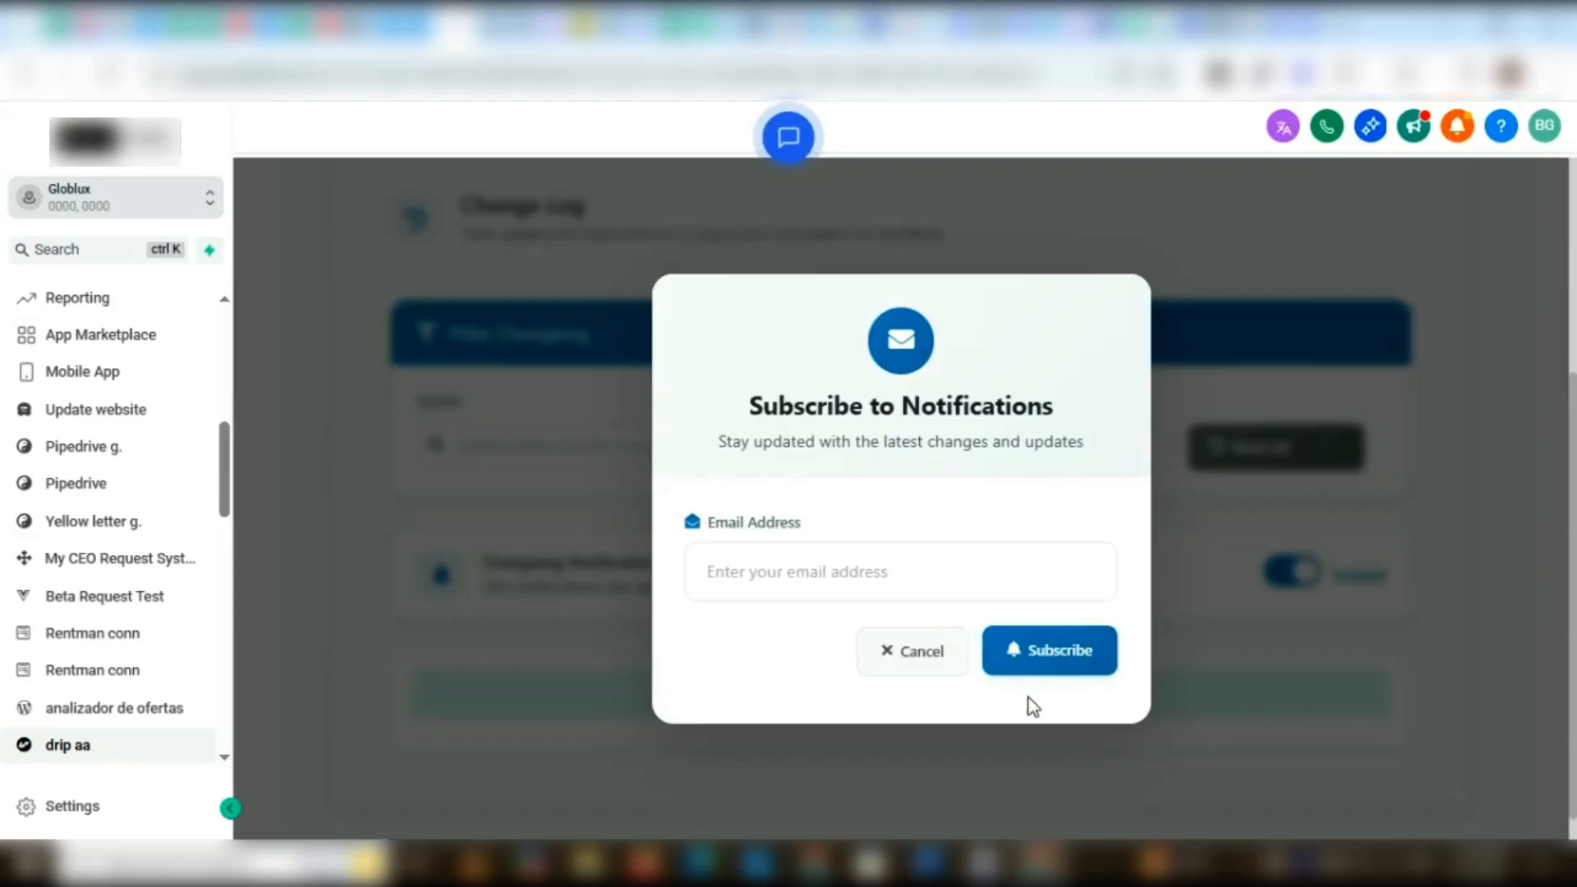
click(1040, 670)
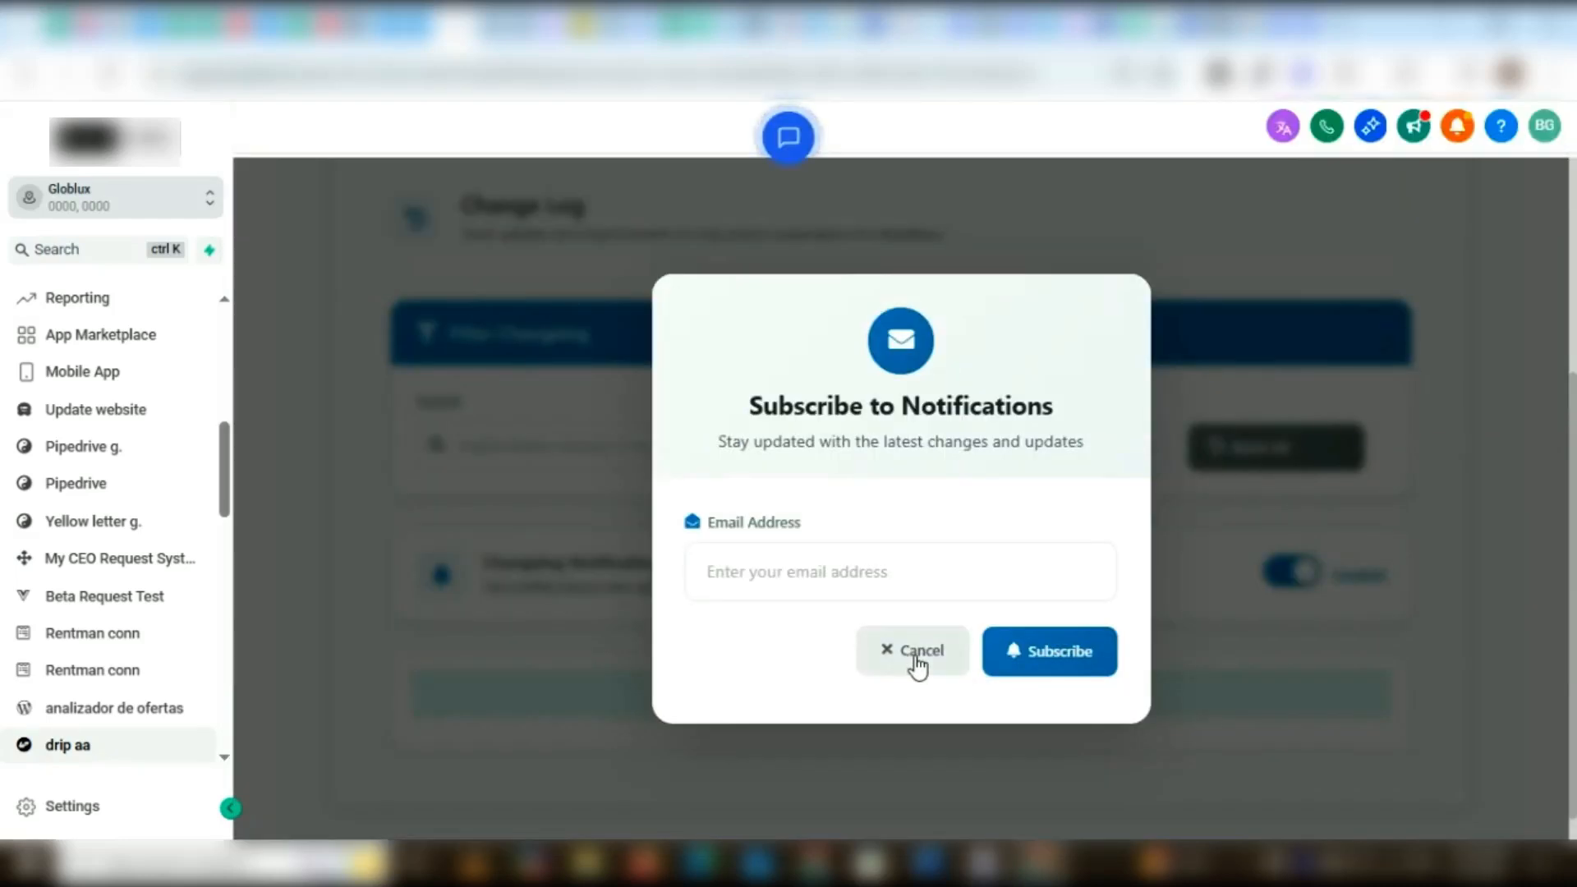
click(916, 656)
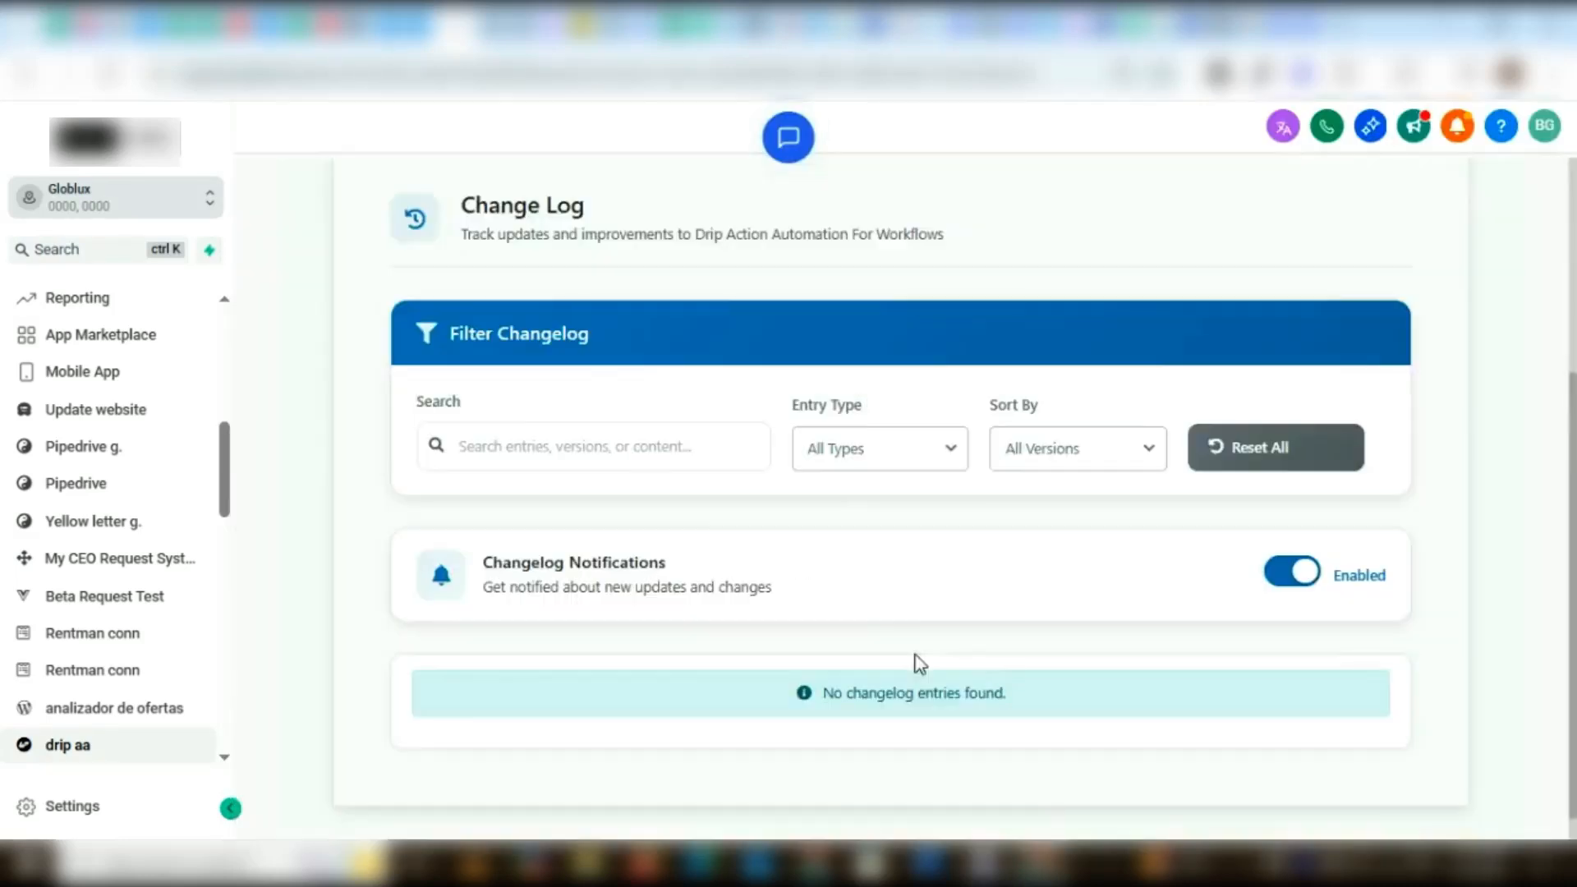